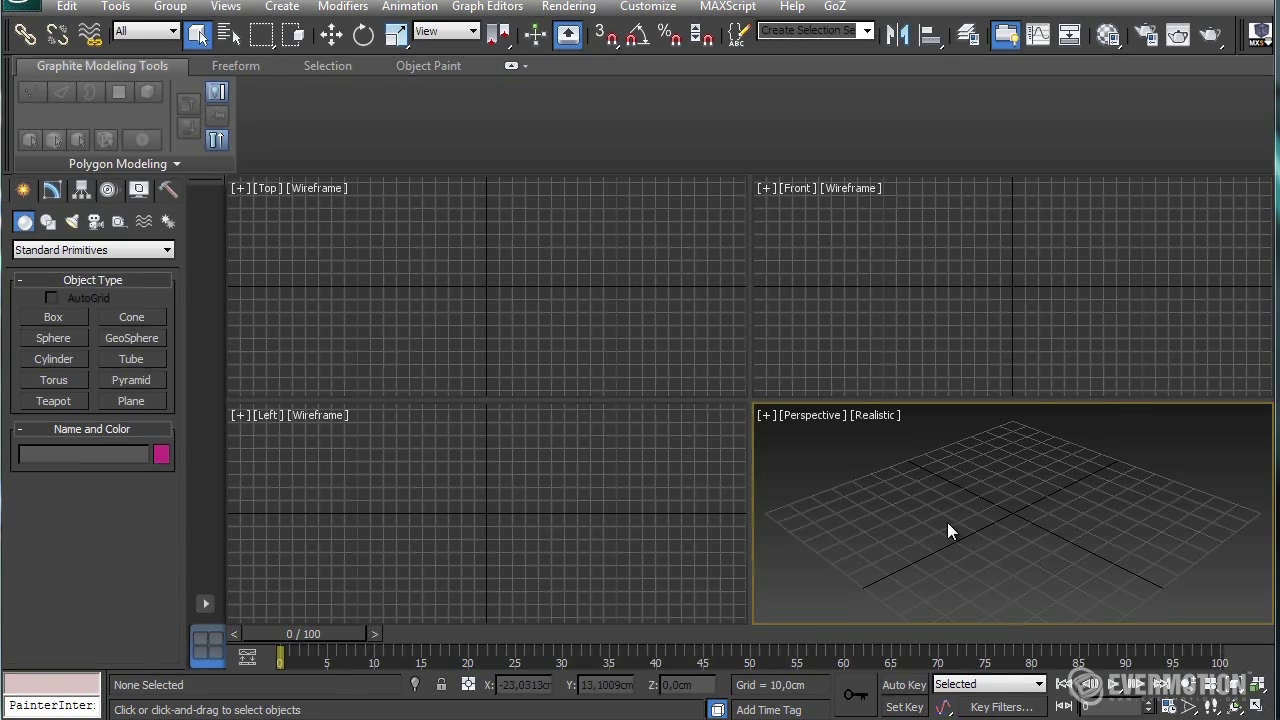
Draw a box about 123 cm long, 125 cm wide and 48 cm high in the maximized Perspective view
middle_click_drag(997, 527, 981, 527, "alt")
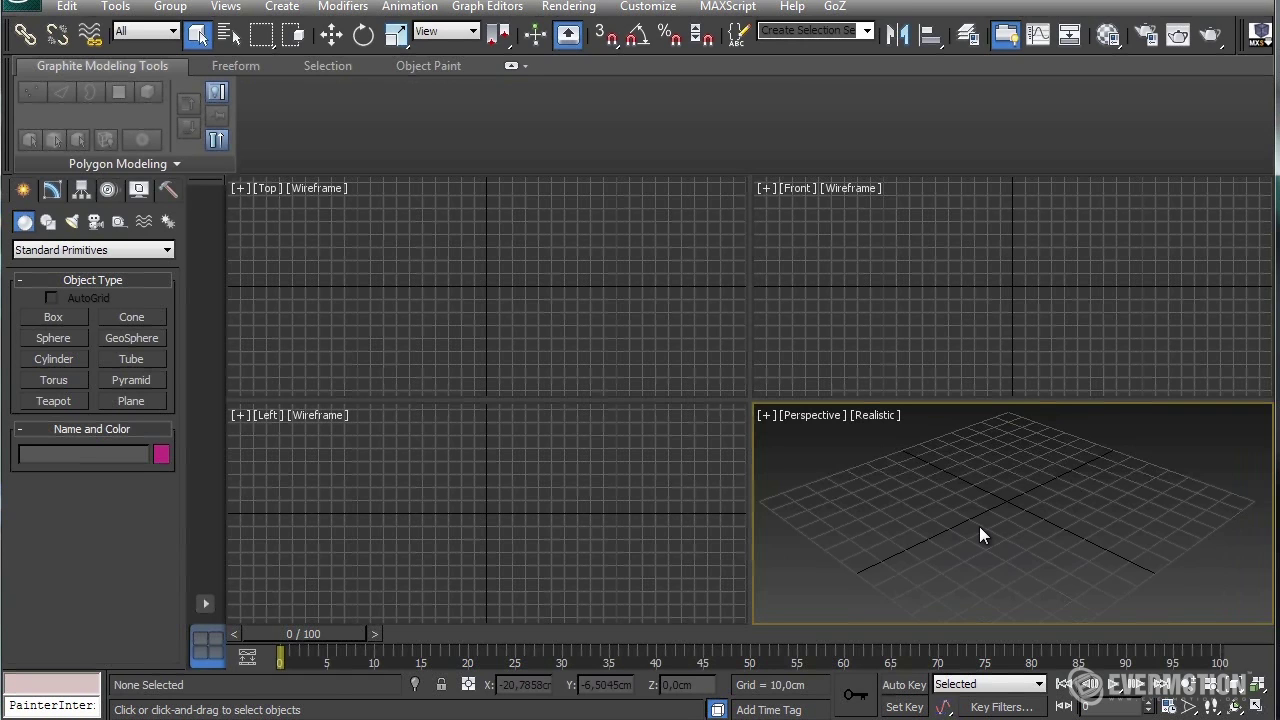
key("alt+w")
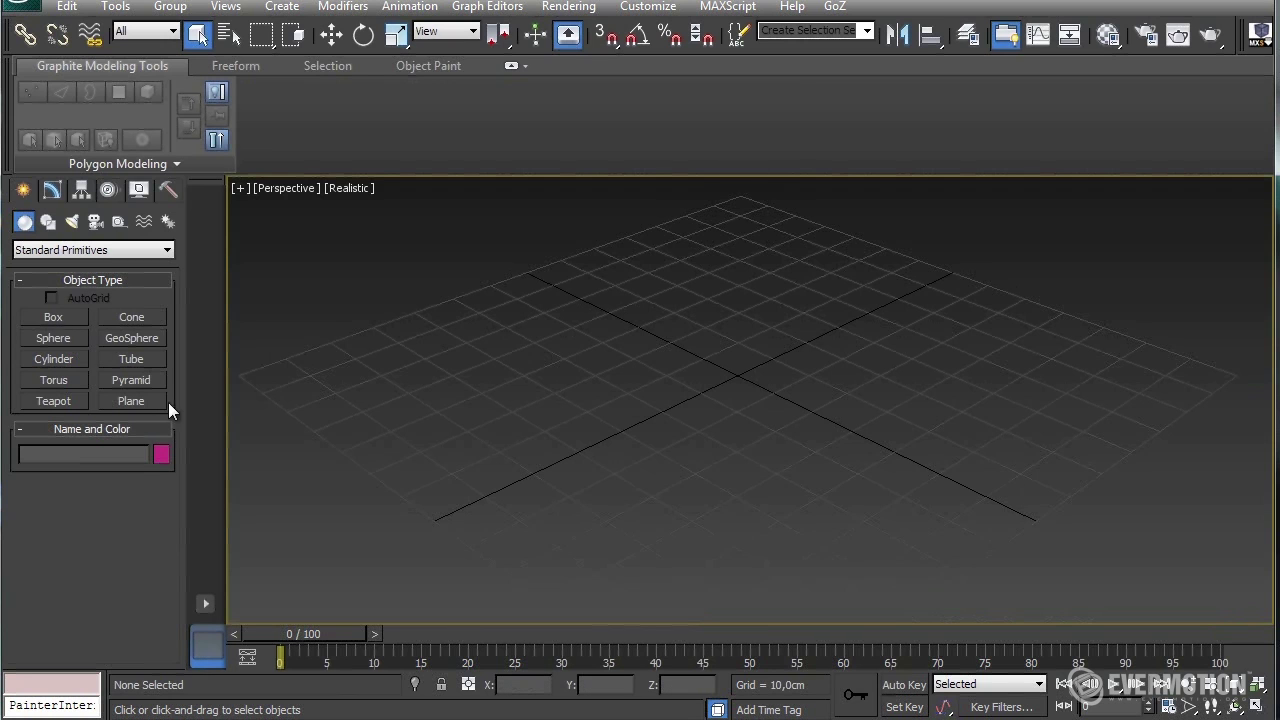
left_click(53, 317)
middle_click_drag(620, 463, 729, 343, "alt")
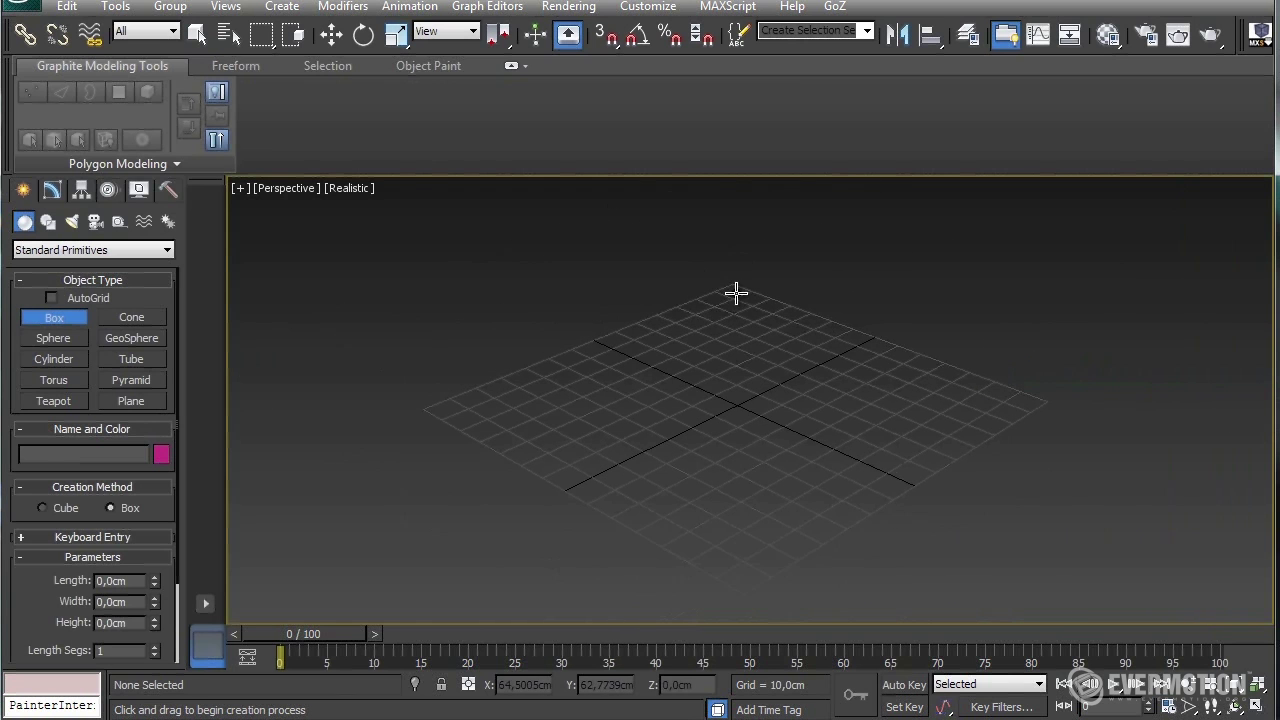
left_click_drag(736, 293, 746, 558)
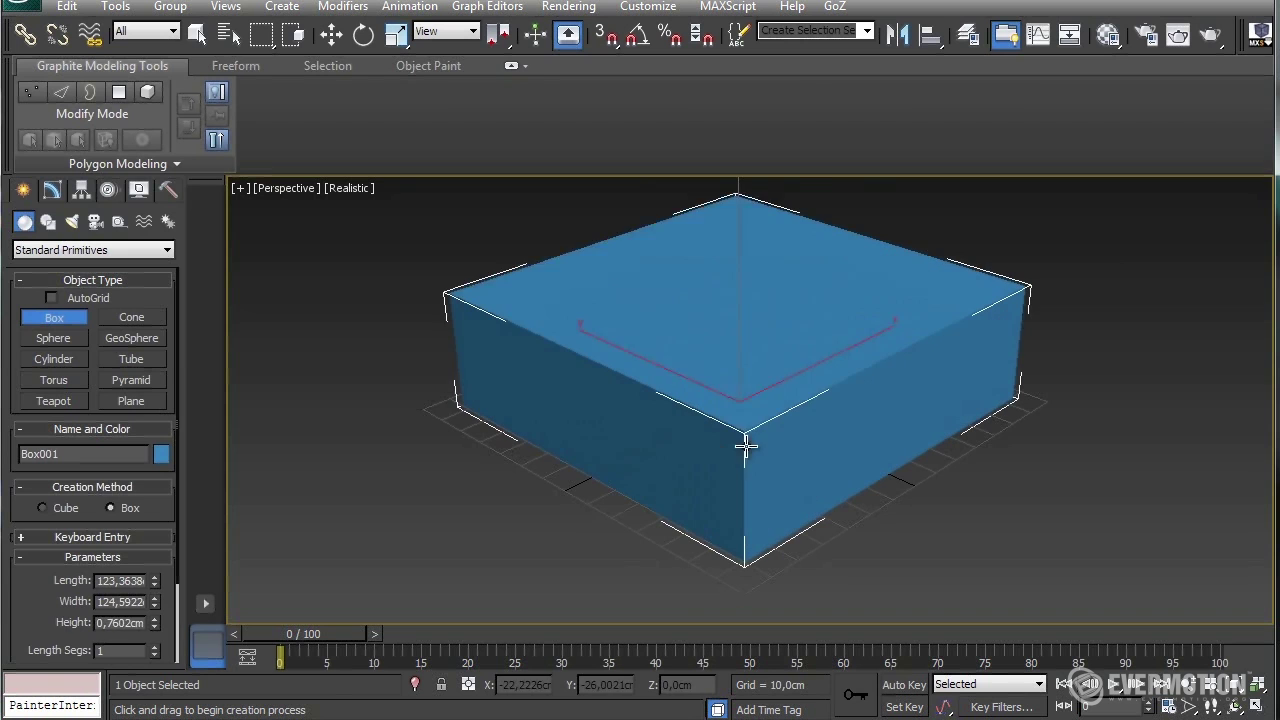
left_click(751, 437)
left_click(198, 36)
left_click(52, 190)
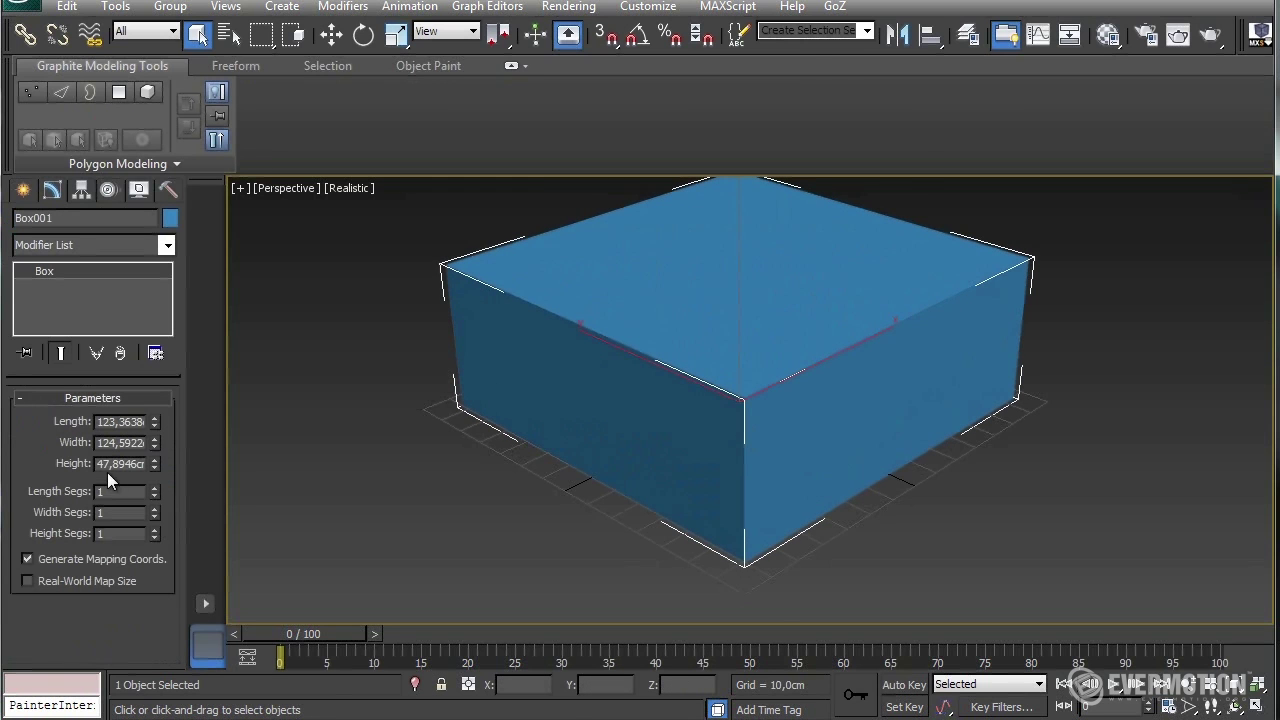
Convert the box to an Editable Poly
right_click(698, 264)
mouse_move(820, 453)
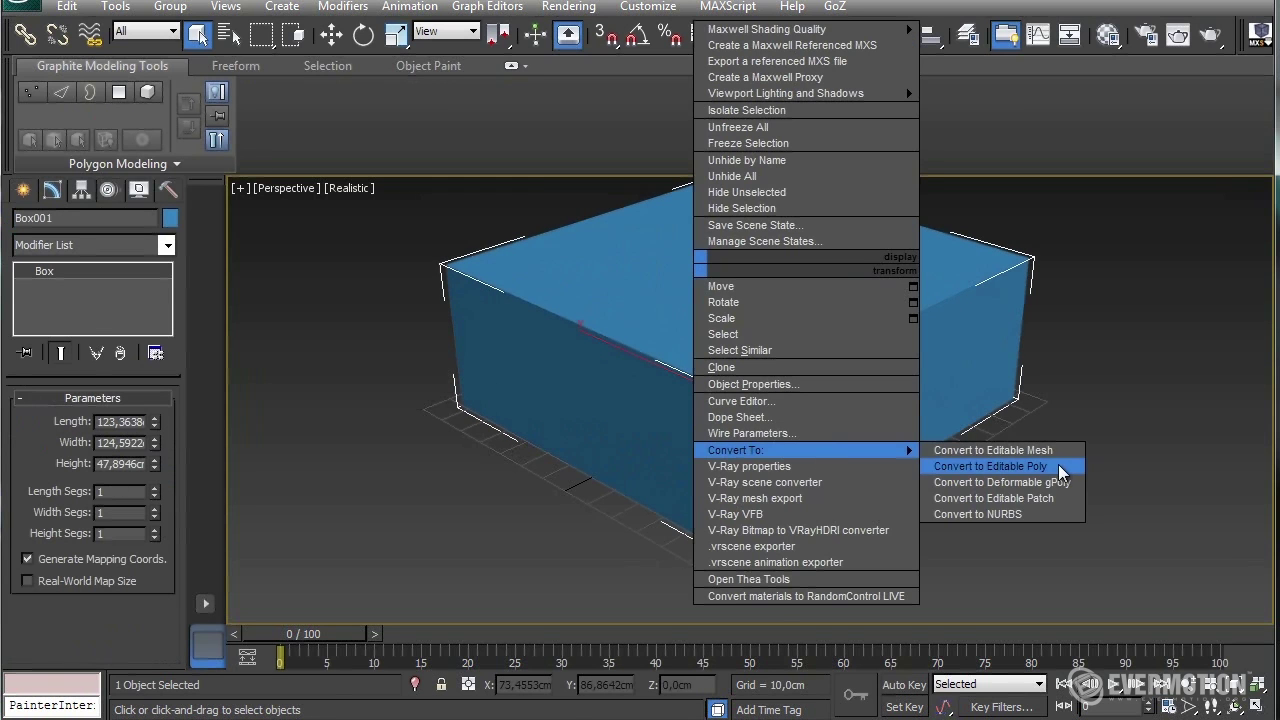
left_click(990, 466)
middle_click_drag(771, 429, 735, 420, "alt")
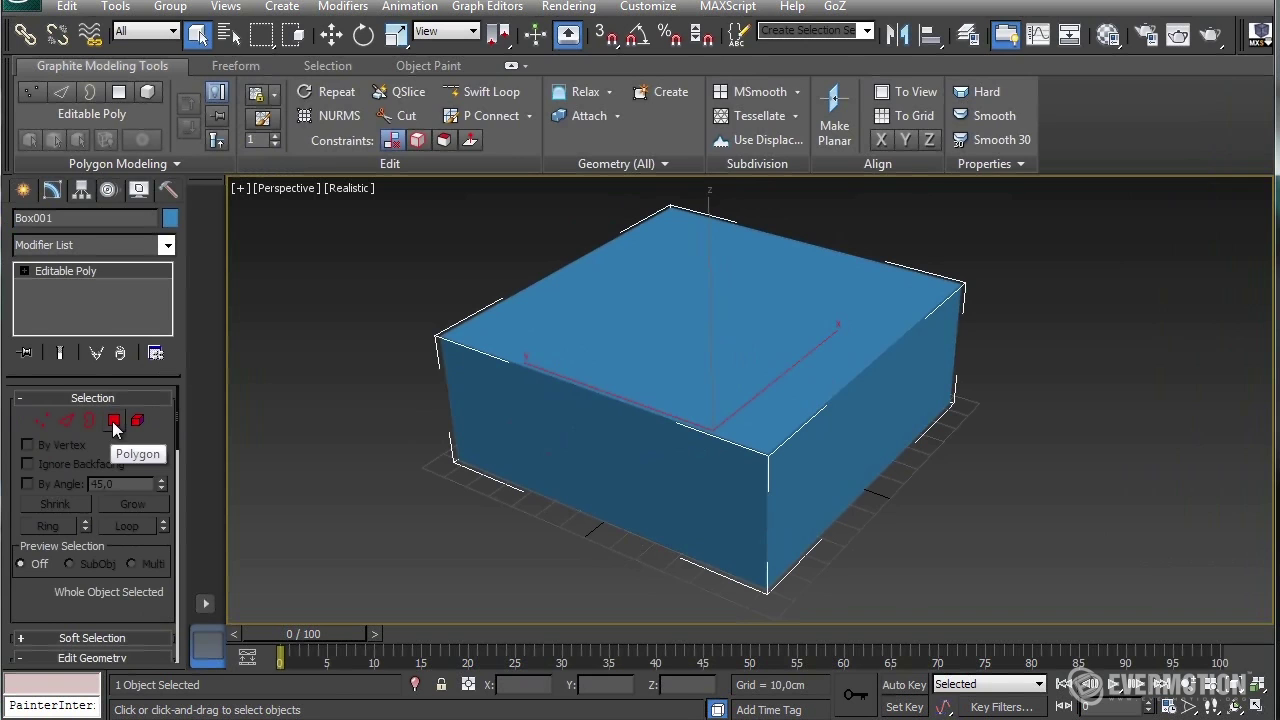
Bevel the box's top polygon with 0 cm height and an outline of about -24.76 cm
left_click(114, 421)
left_click(657, 330)
middle_click_drag(657, 330, 636, 432, "alt")
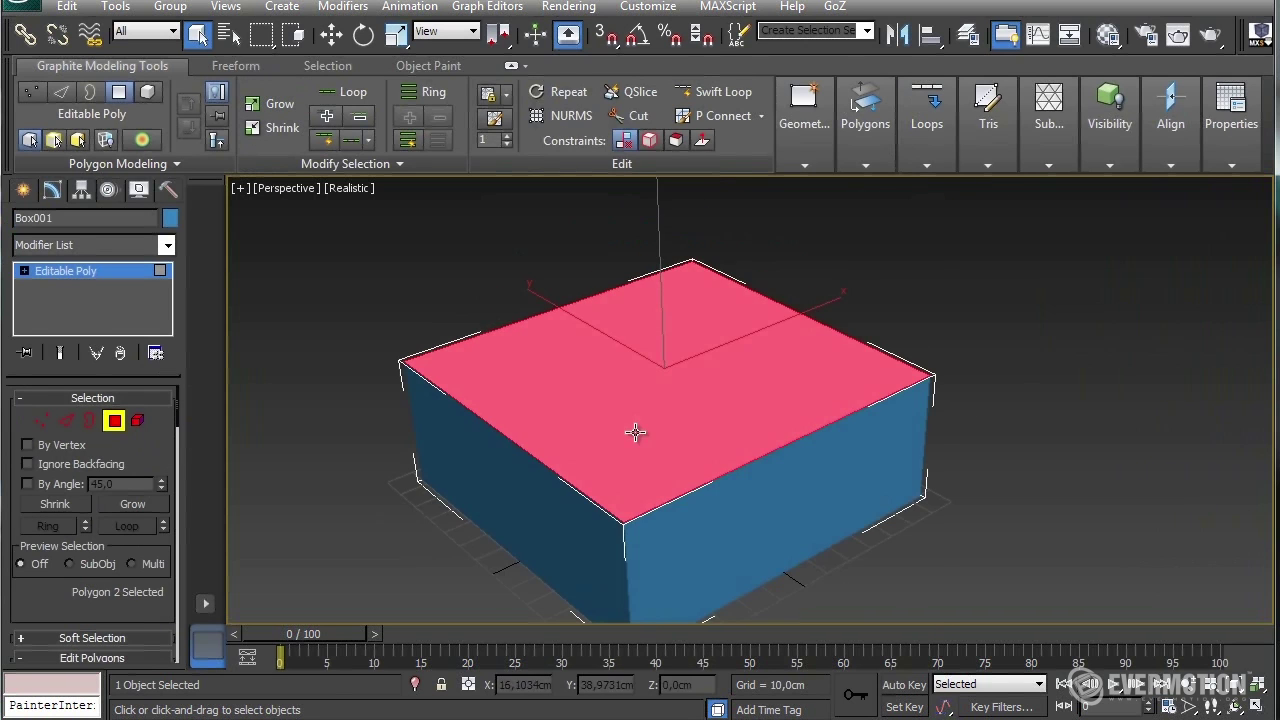
right_click(717, 400)
left_click(499, 473)
left_click_drag(772, 472, 765, 503)
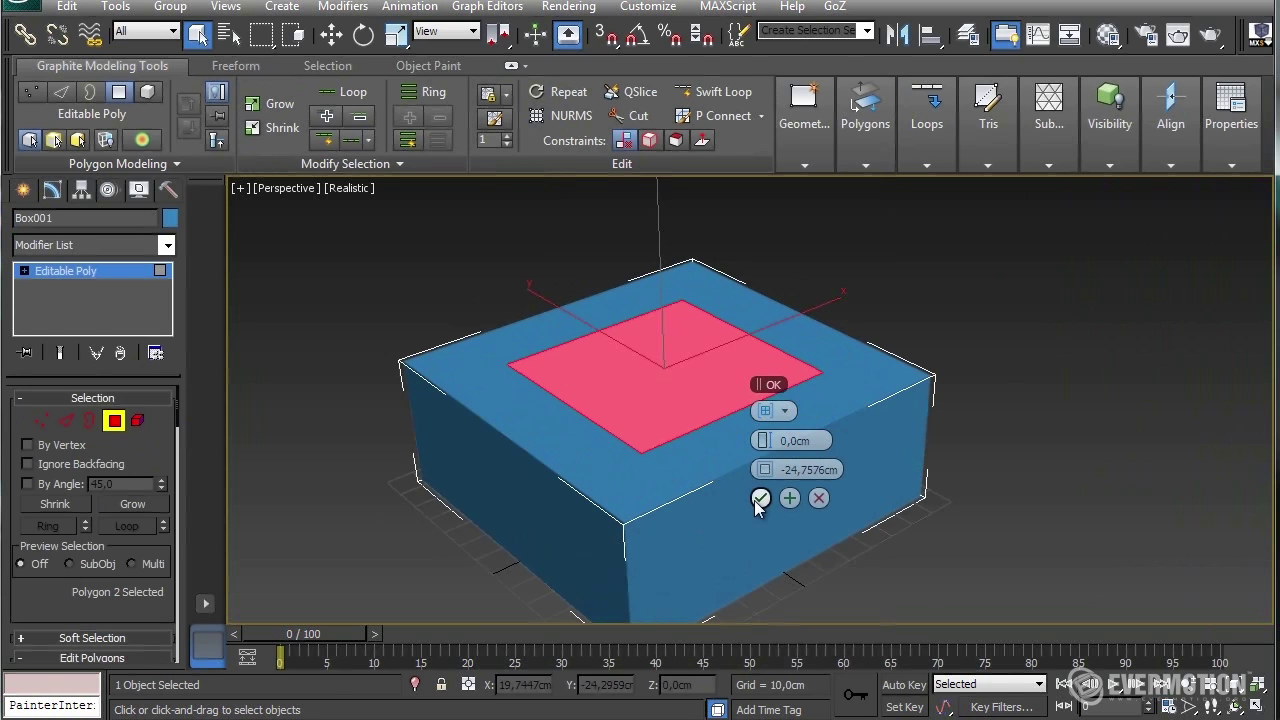
left_click(762, 499)
Tessellate the inner top polygon and delete the resulting polygons to leave a square hole
middle_click_drag(751, 500, 363, 504, "alt")
scroll(79, 608, "down", 10)
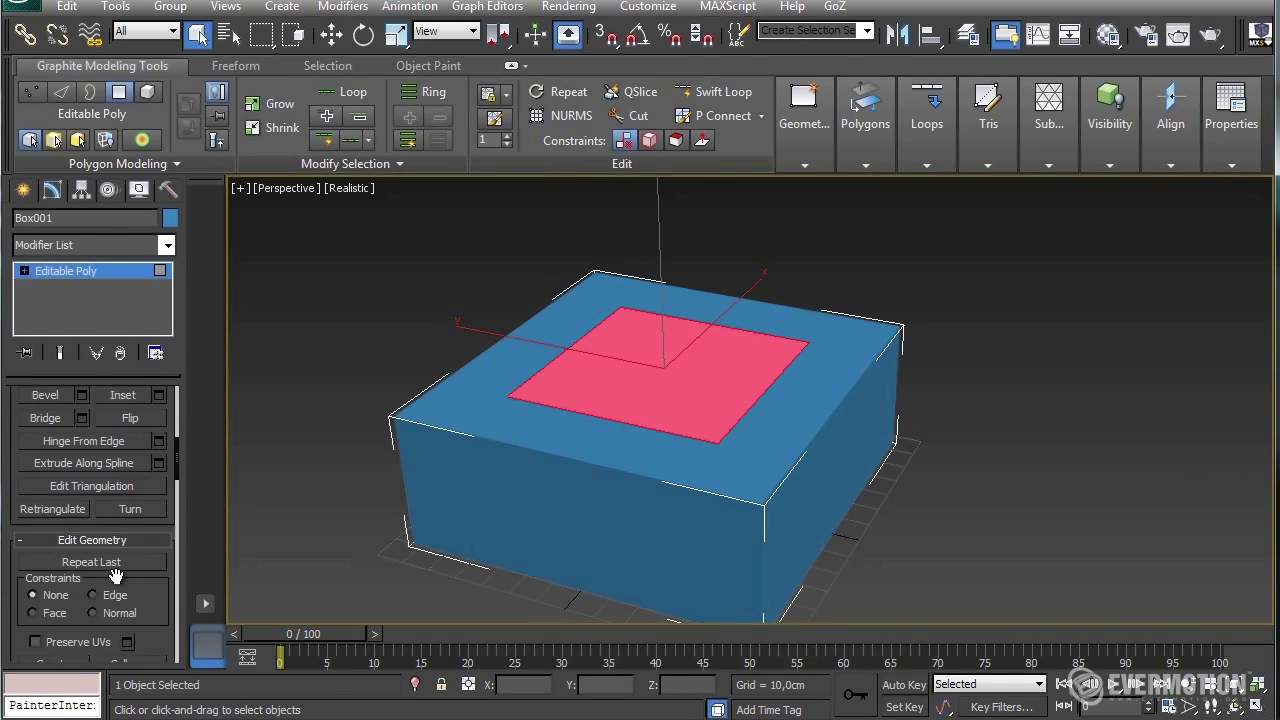
left_click(124, 490)
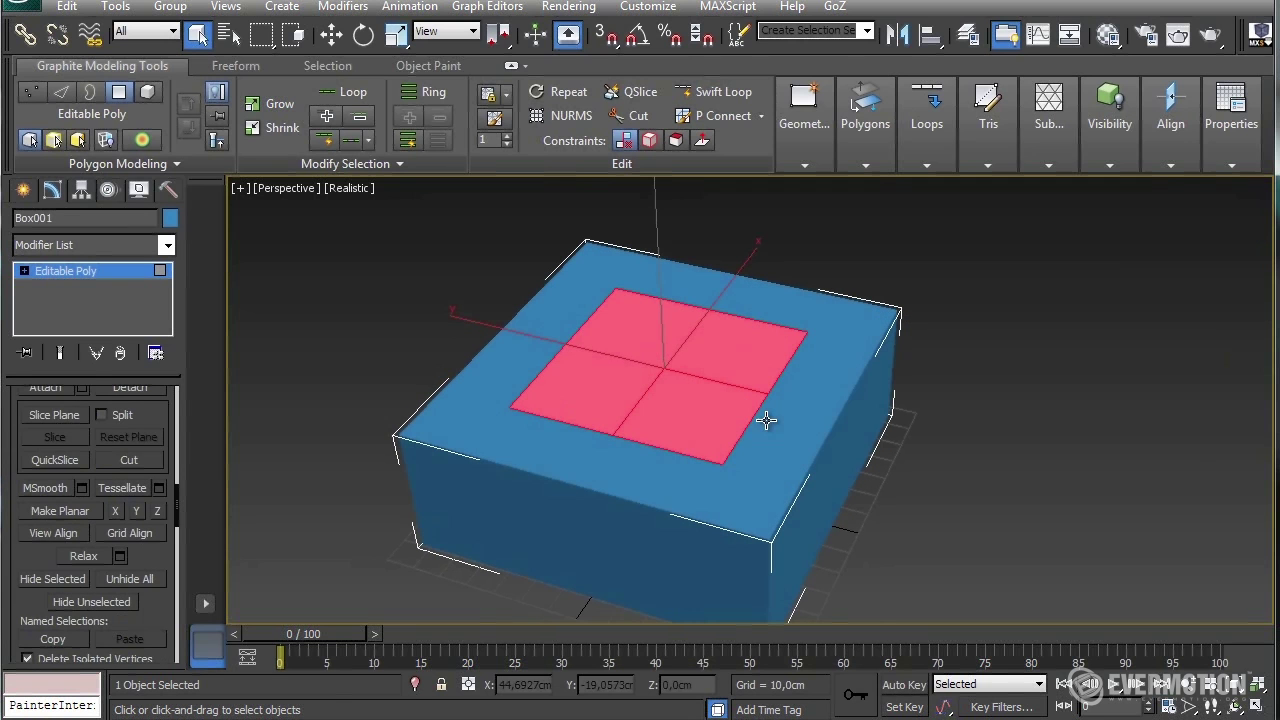
key("Delete")
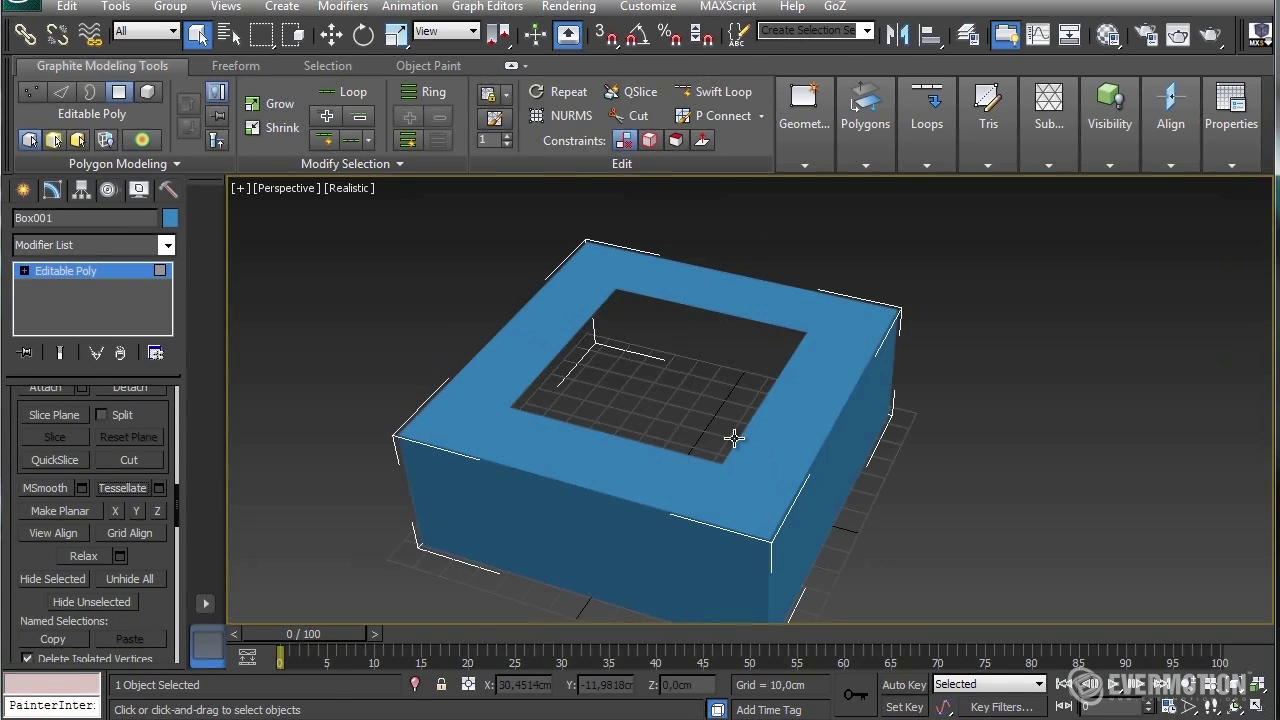
Select the border of the square hole and cap it
scroll(118, 484, "up", 10)
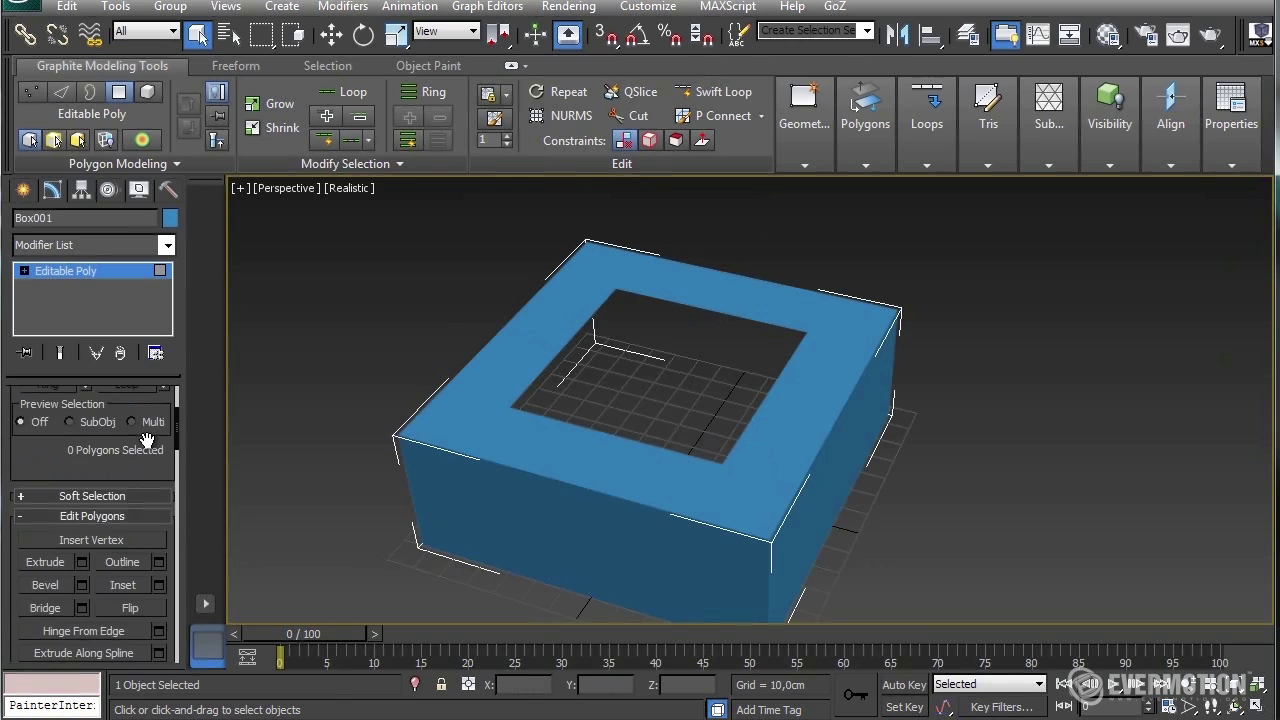
scroll(96, 373, "up", 1)
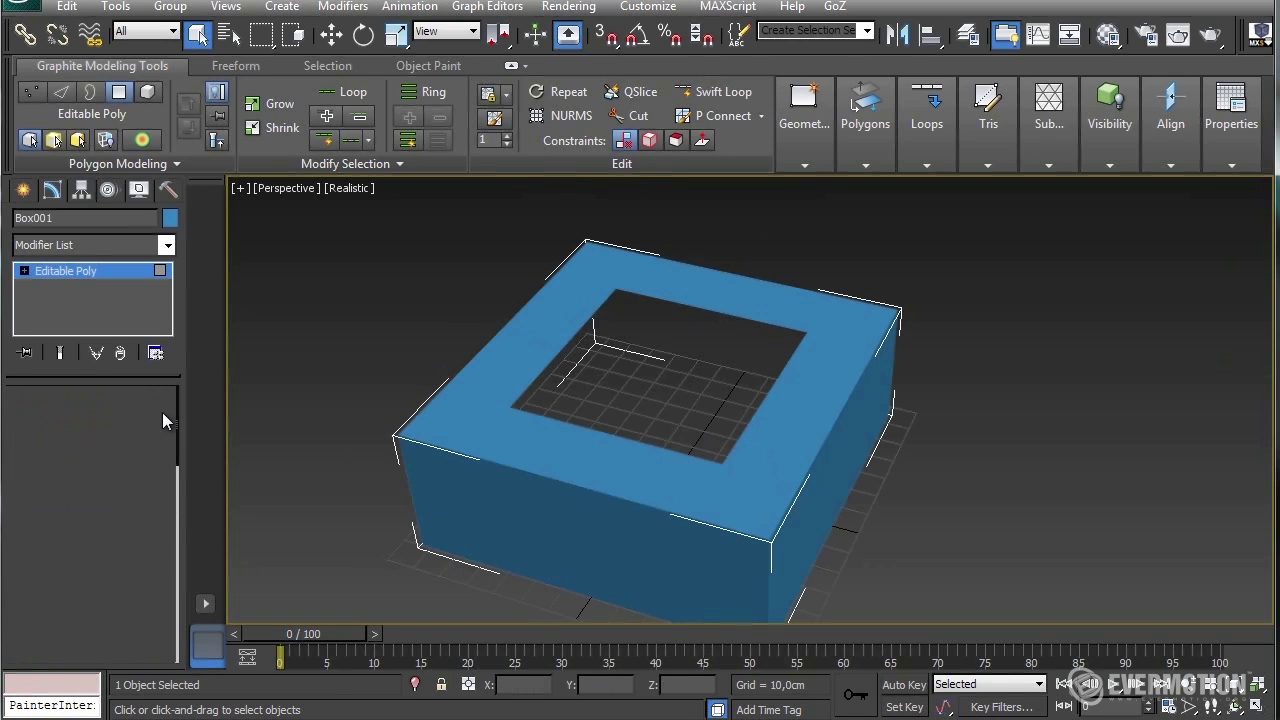
key("3")
left_click(586, 428)
right_click(585, 424)
left_click(578, 481)
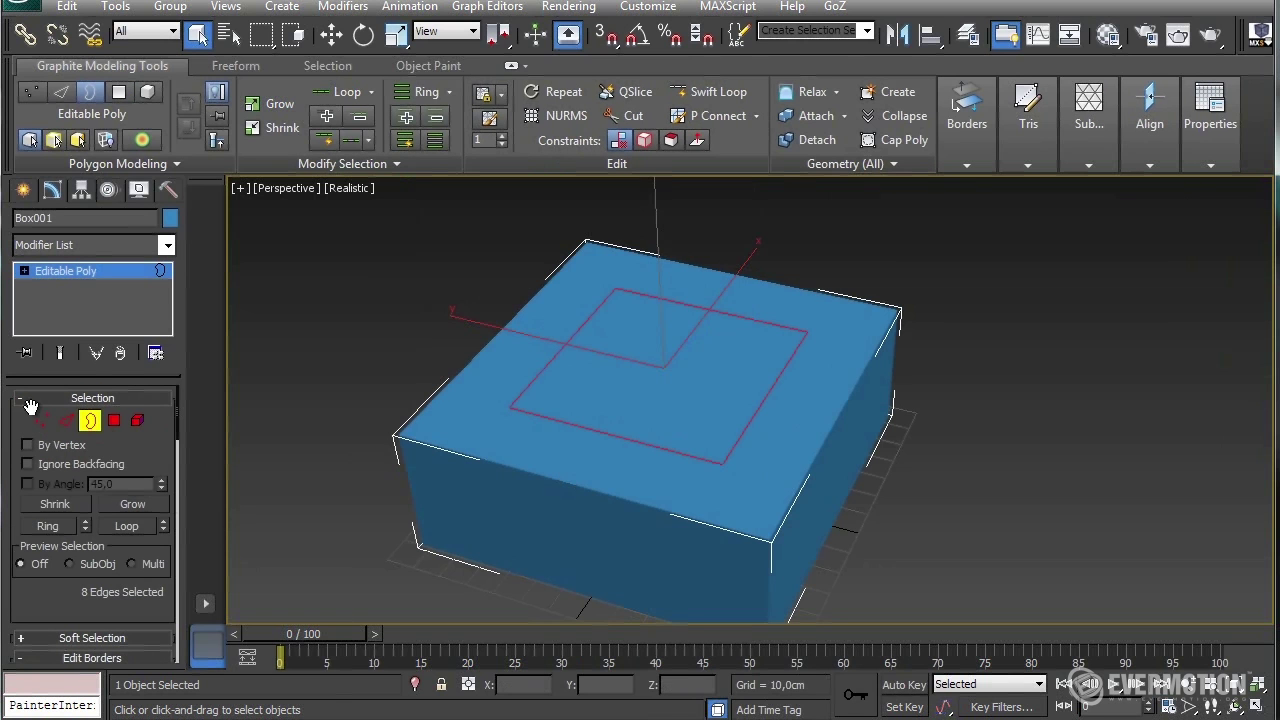
Select the capped inner polygon and turn on the Edged Faces display
left_click(116, 421)
left_click(671, 363)
middle_click_drag(526, 443, 619, 457, "alt")
key("F4")
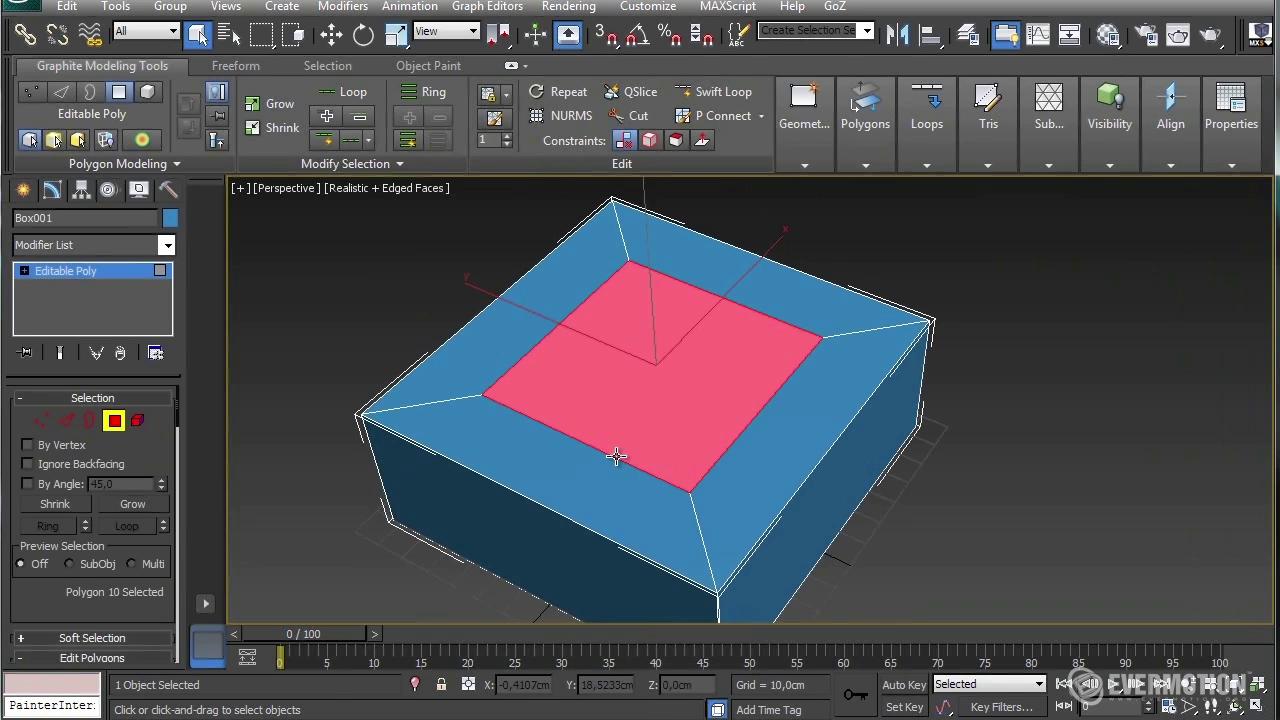
middle_click_drag(604, 321, 638, 336, "alt")
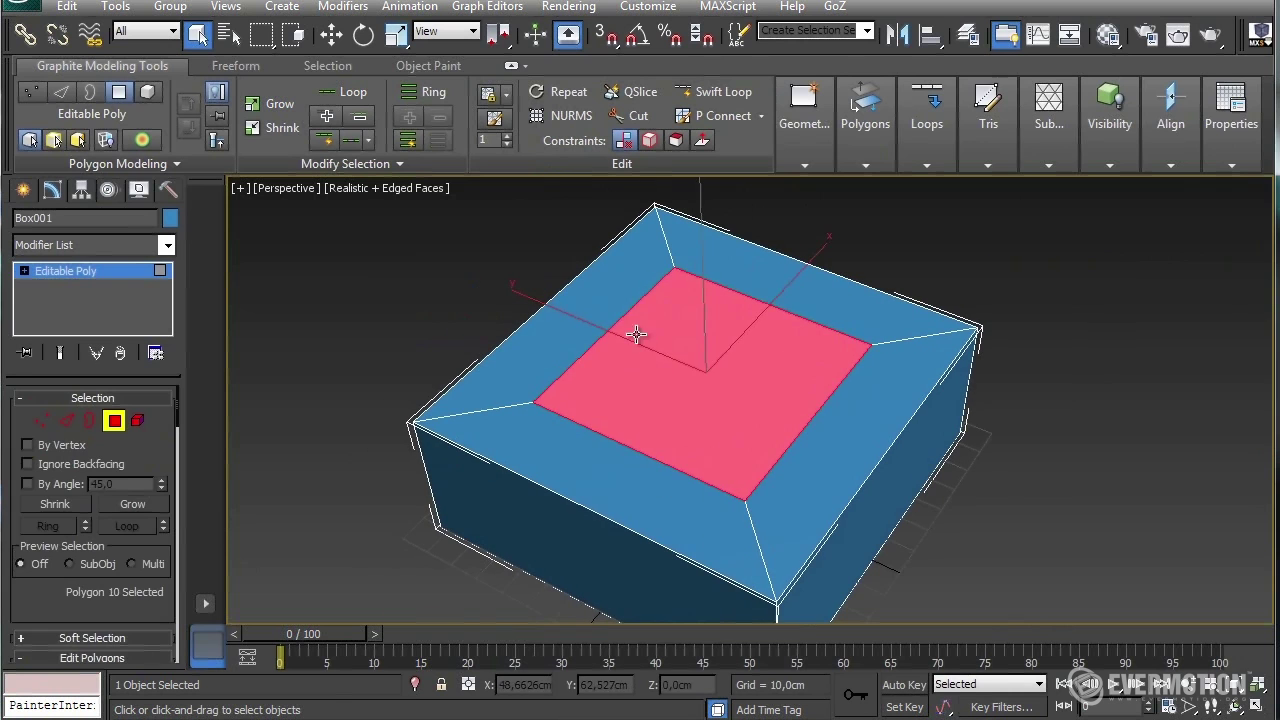
Check the vertices around the inner polygon, and turn the polygon into a regular octagon with GeoPoly
key("1")
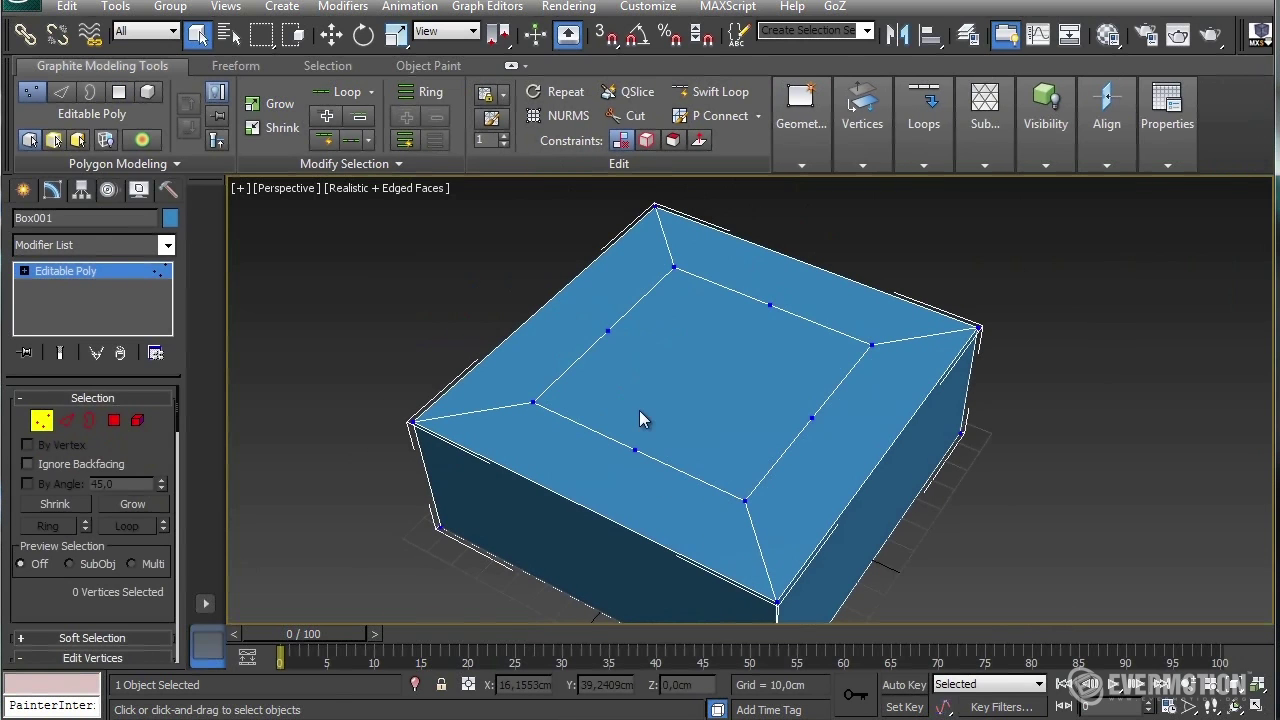
middle_click_drag(639, 410, 766, 429, "alt")
left_click(114, 420)
key("1")
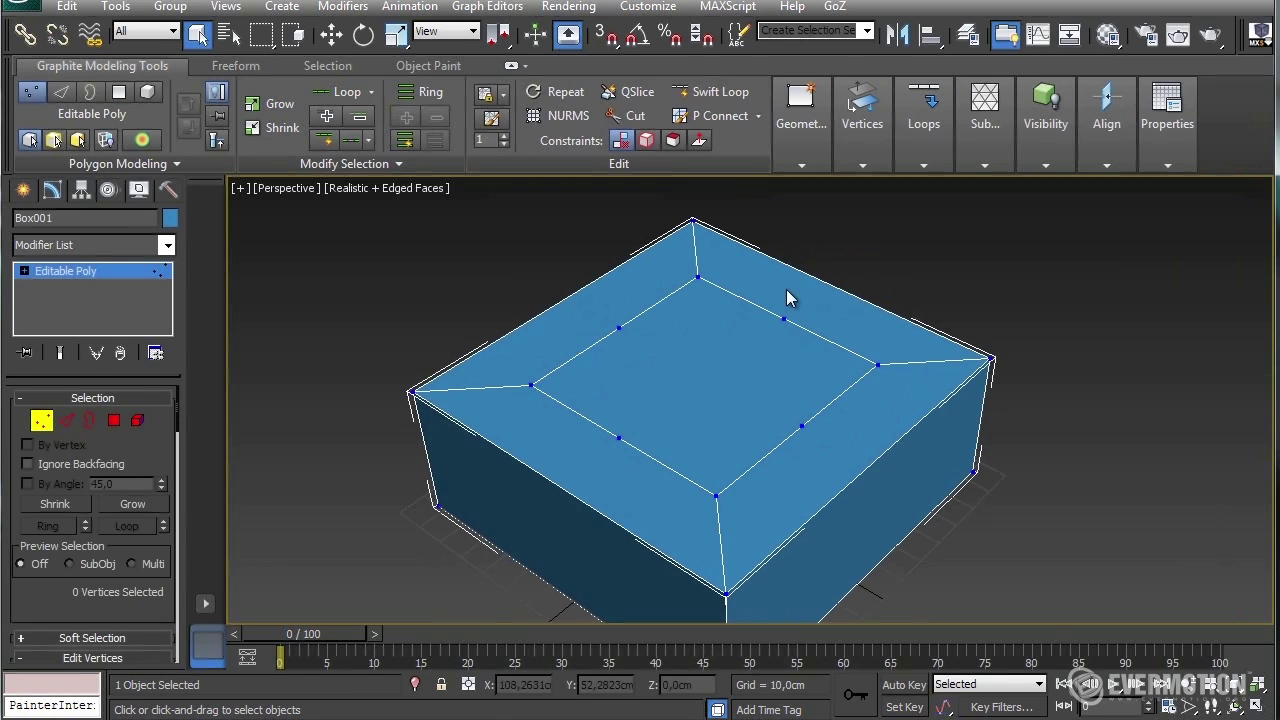
left_click(114, 420)
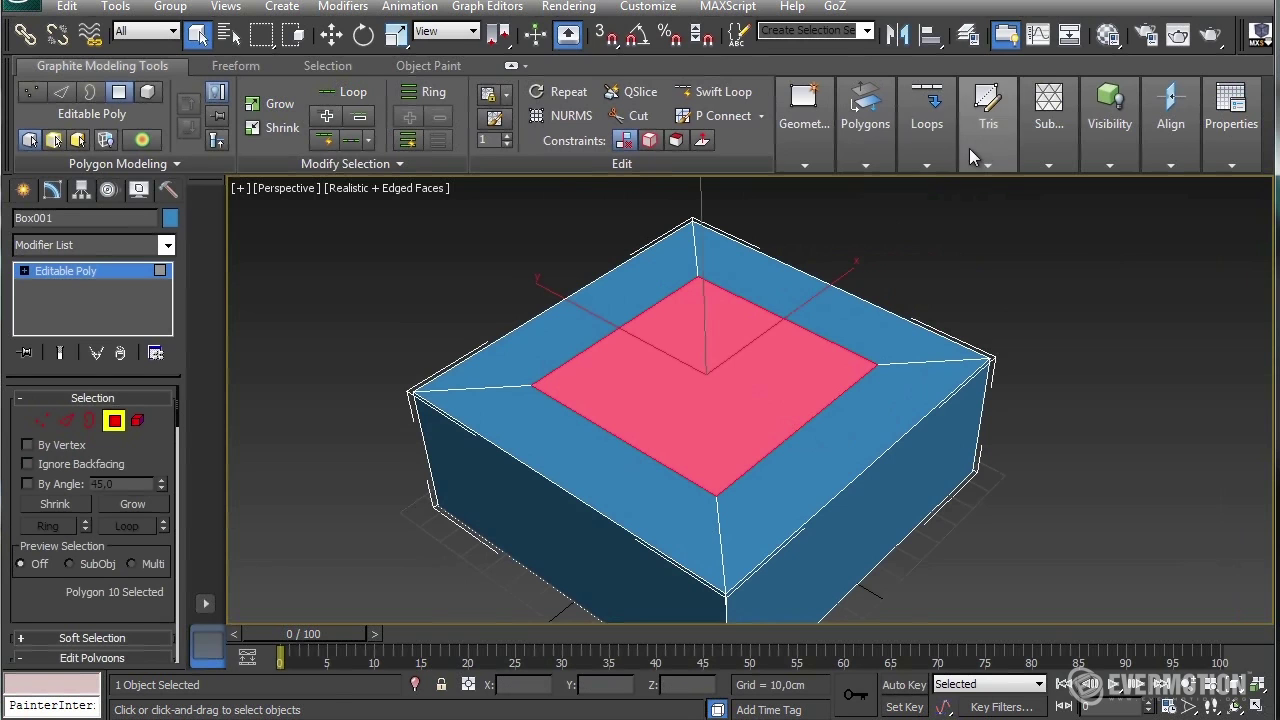
mouse_move(930, 152)
mouse_move(863, 136)
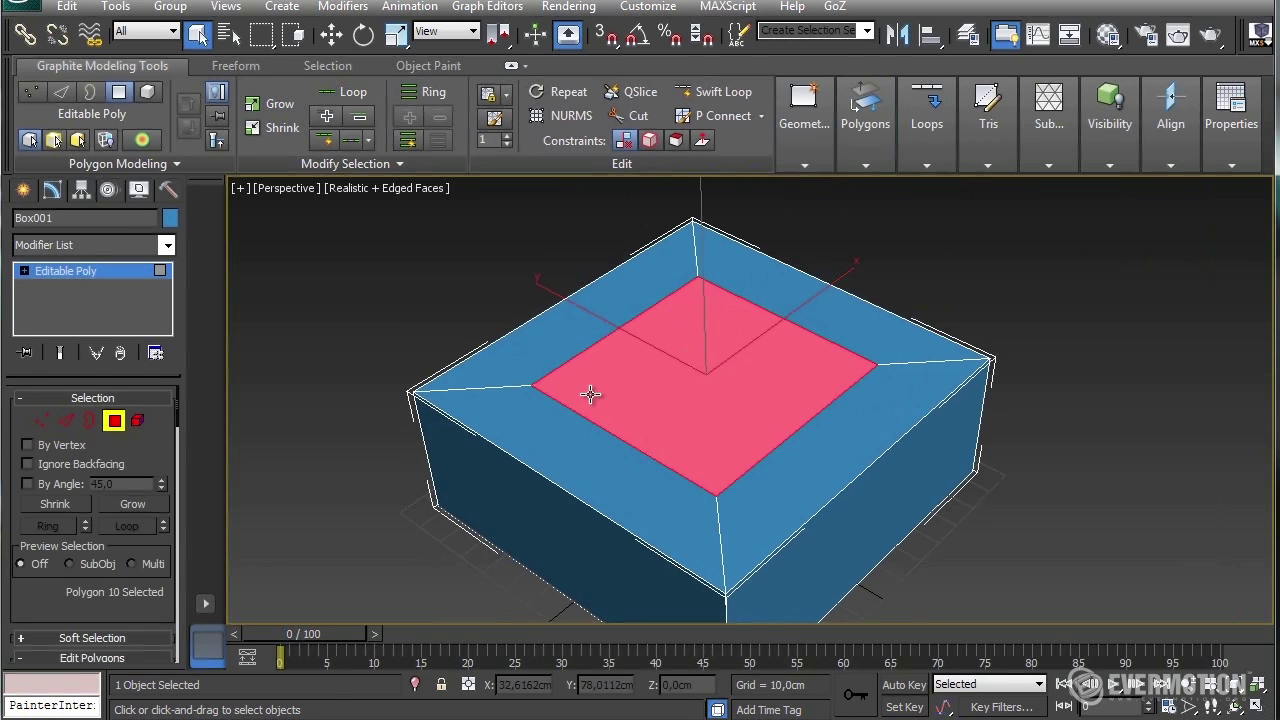
mouse_move(887, 103)
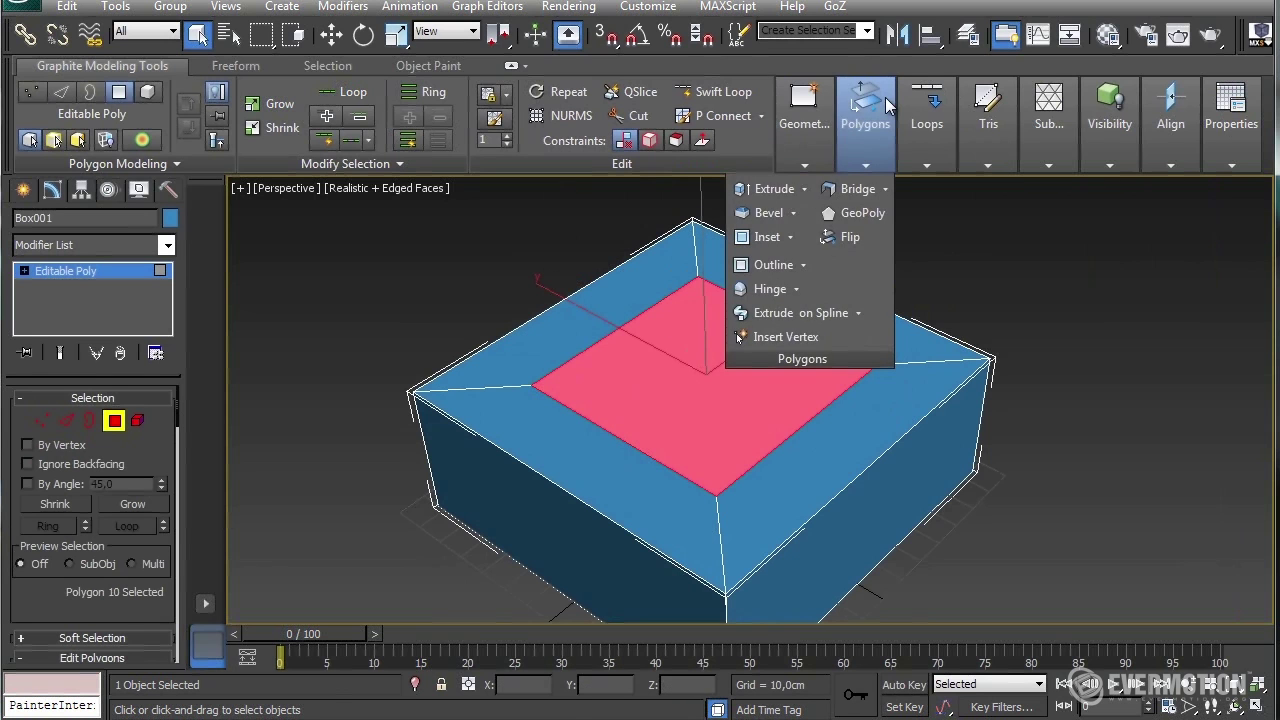
left_click(863, 213)
Delete the octagonal polygon to inspect the edges of the hole, and undo the deletion
middle_click_drag(1003, 397, 779, 430, "alt")
key("Delete")
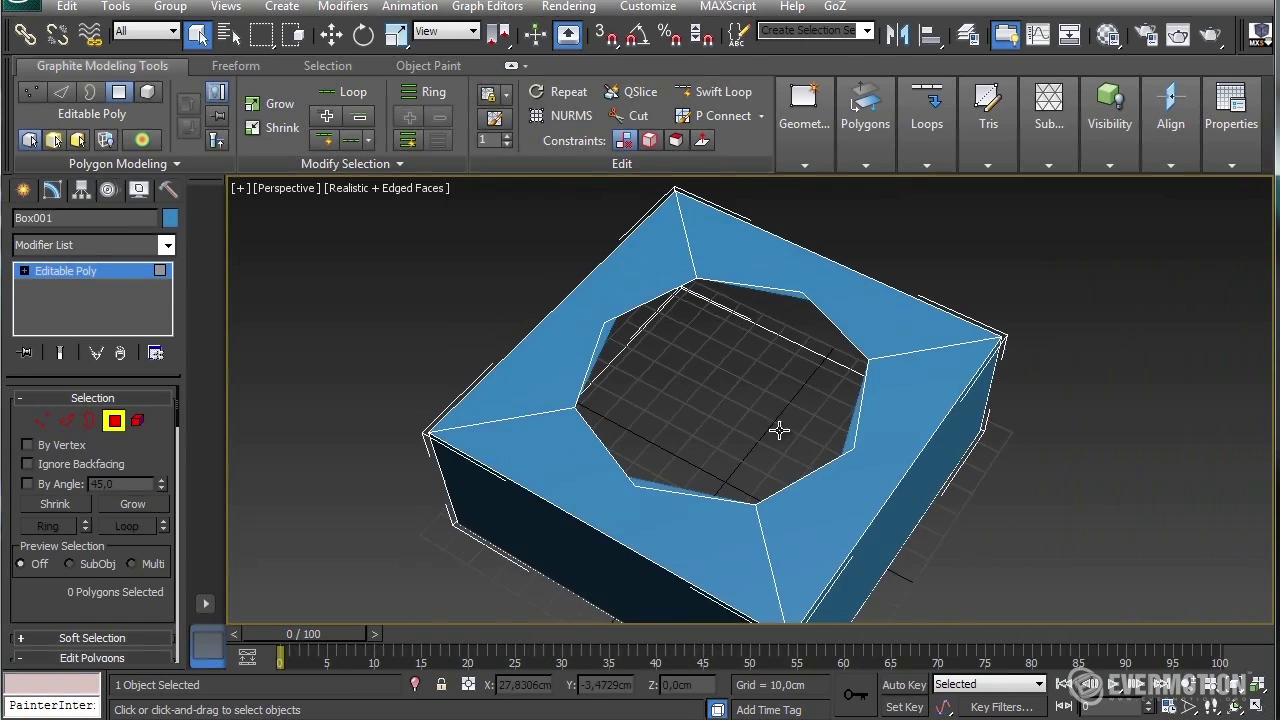
middle_click_drag(686, 419, 749, 442, "alt")
scroll(833, 424, "up", 2)
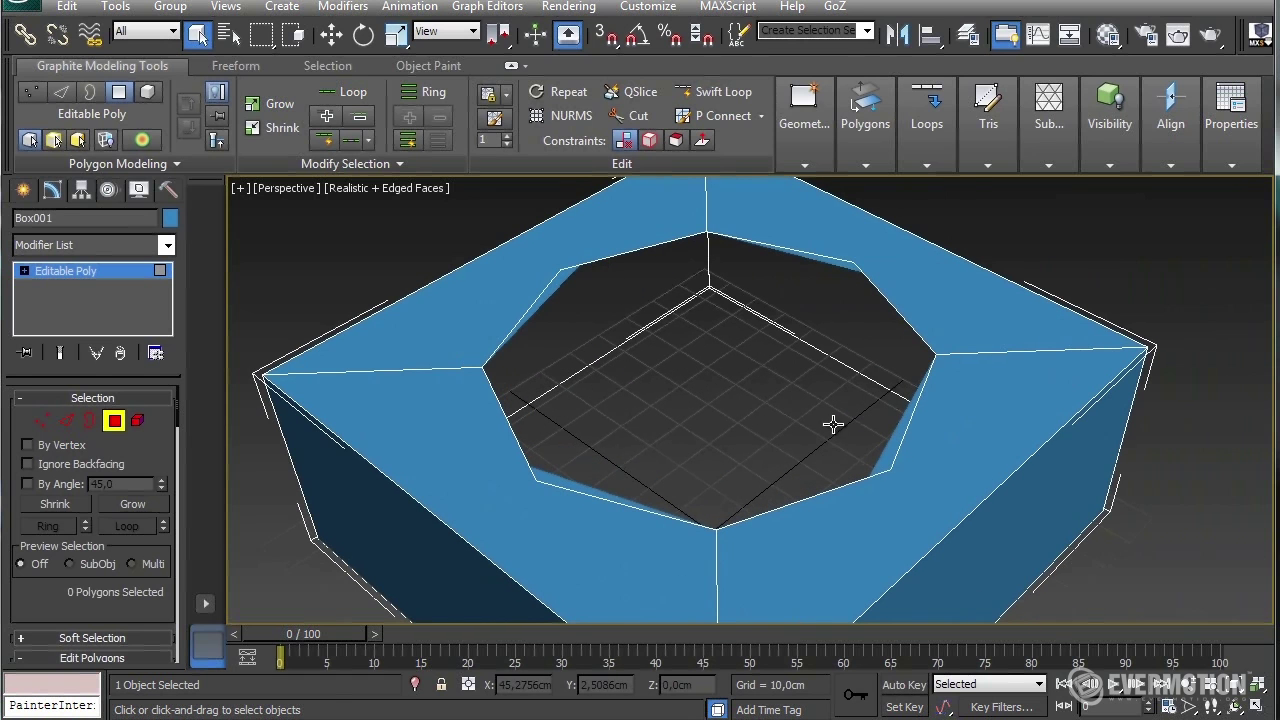
middle_click_drag(890, 487, 867, 488, "alt")
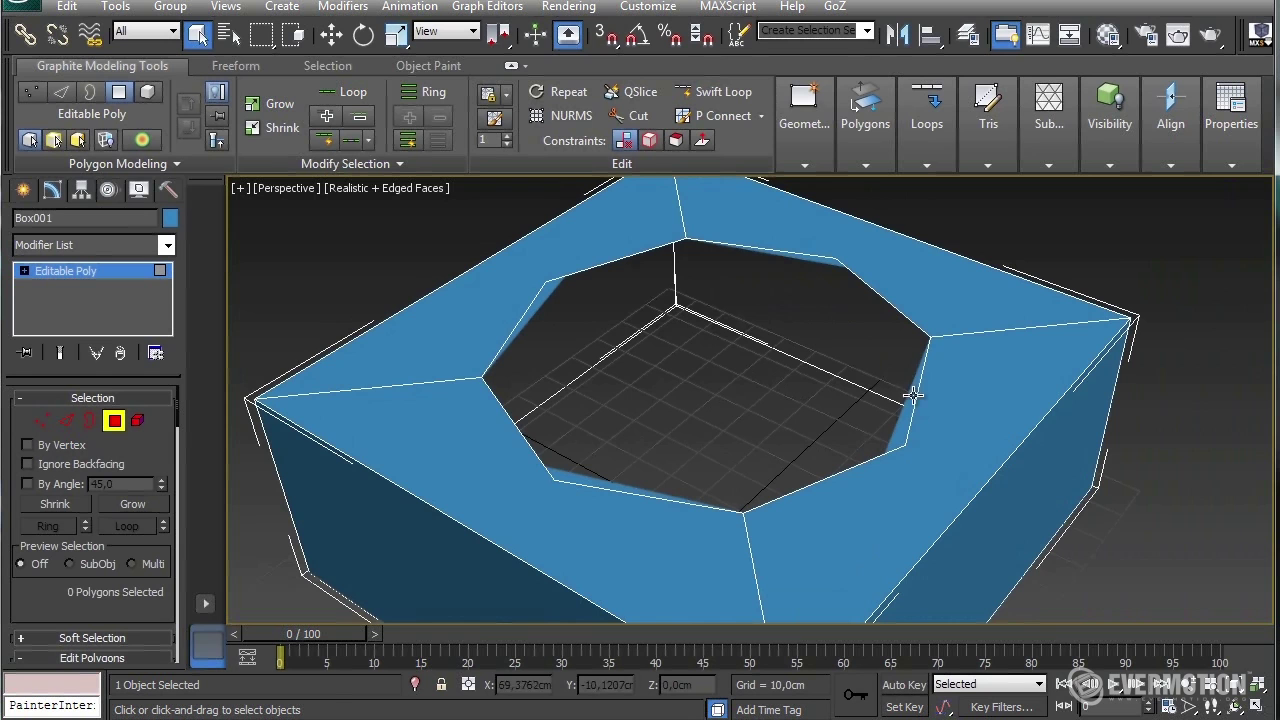
middle_click_drag(915, 377, 806, 391, "alt")
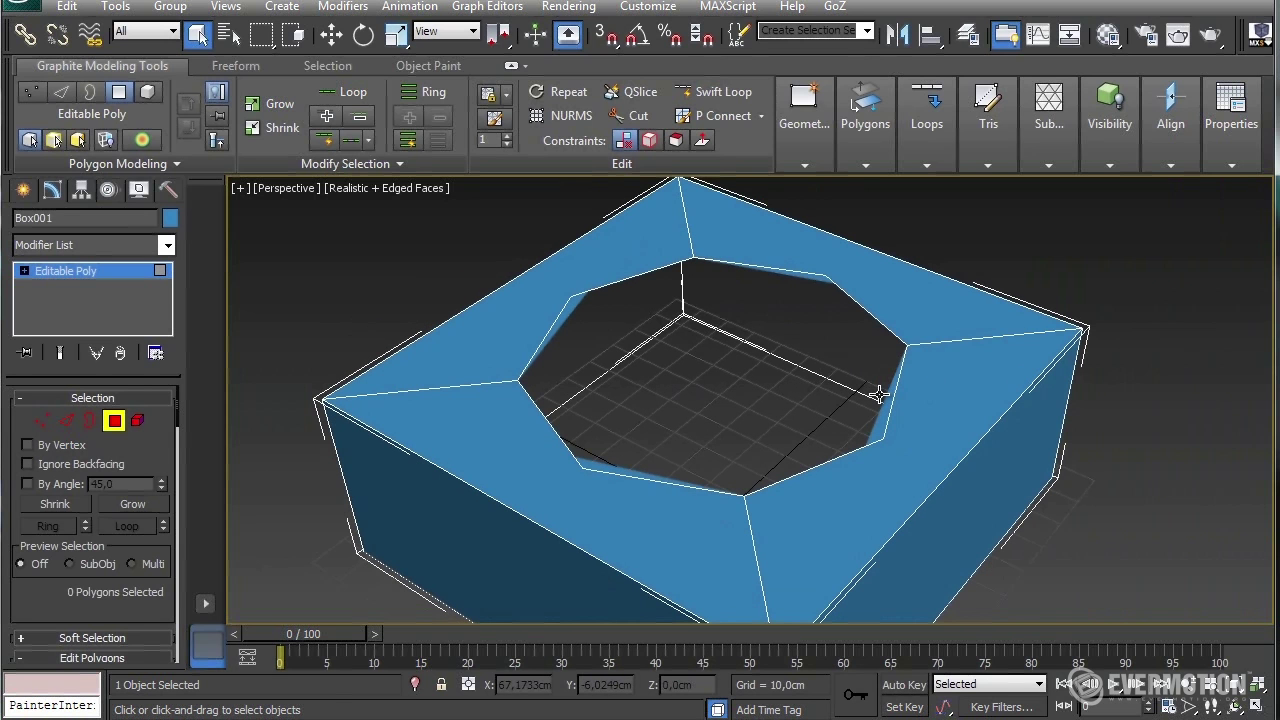
key("ctrl+z")
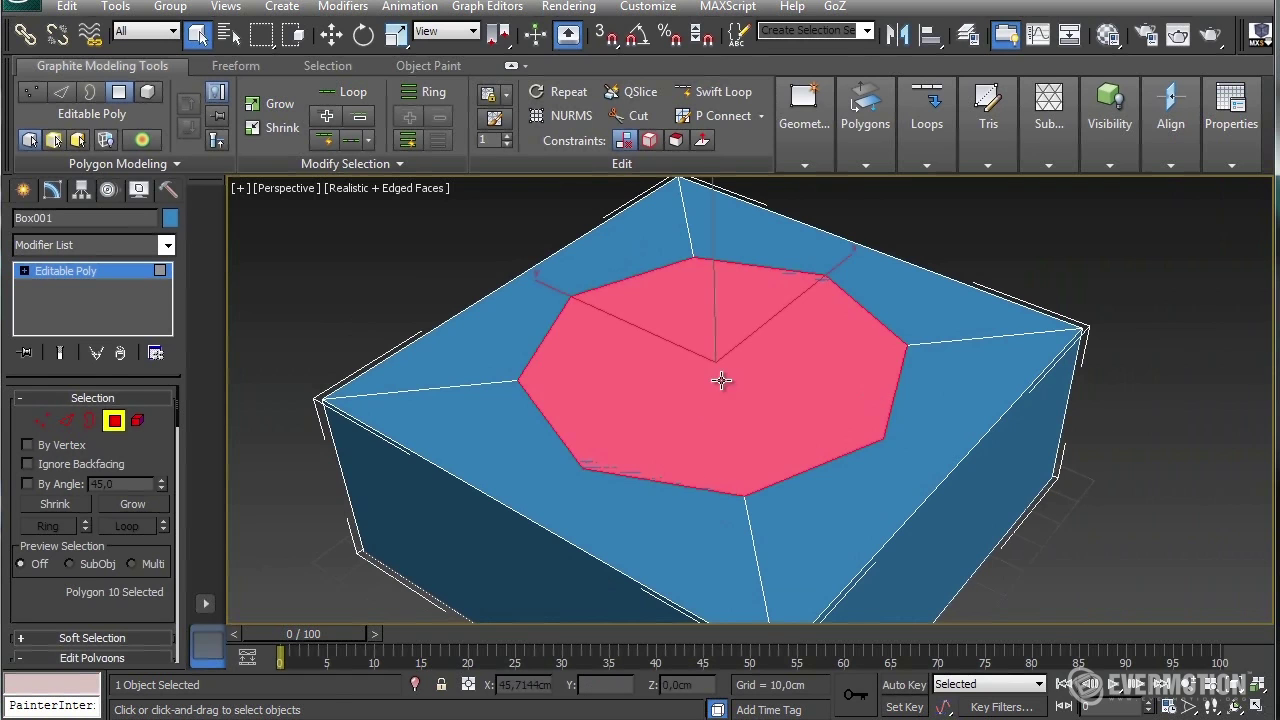
Grow the selection to the polygons around the octagon, retriangulate them and clear the selection
scroll(720, 374, "down", 1)
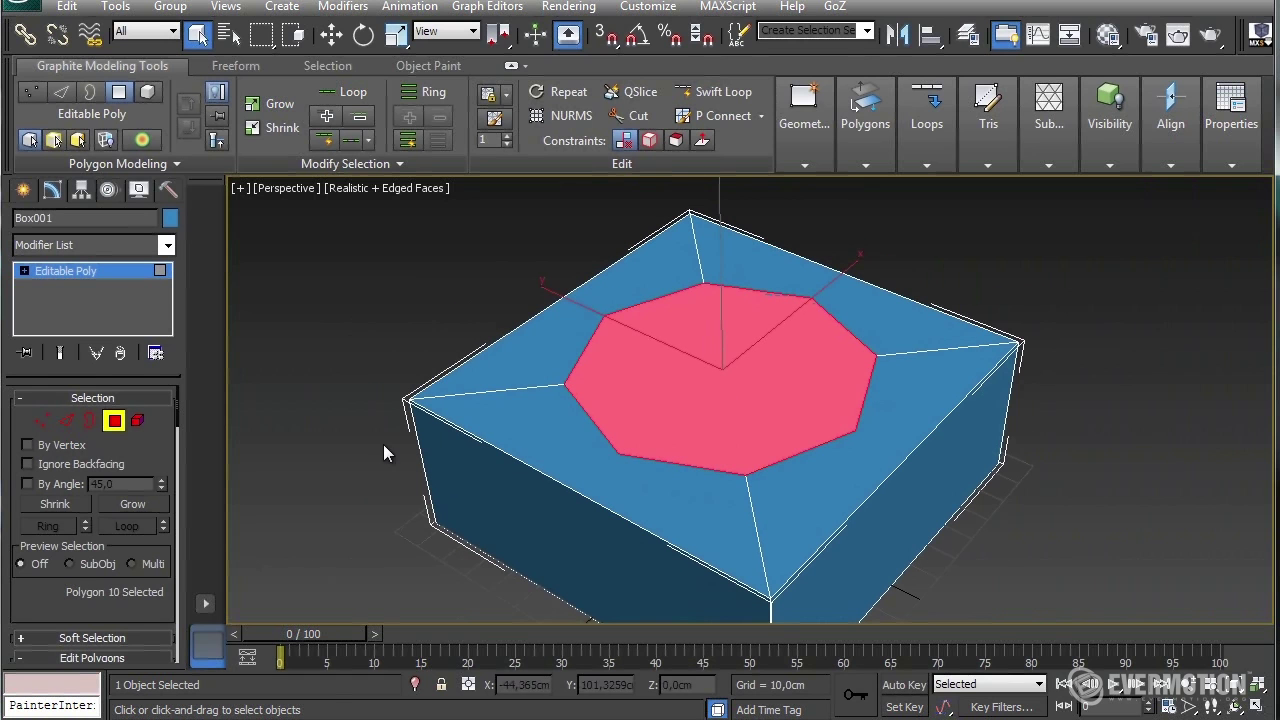
left_click(148, 506)
left_click_drag(157, 470, 133, 193)
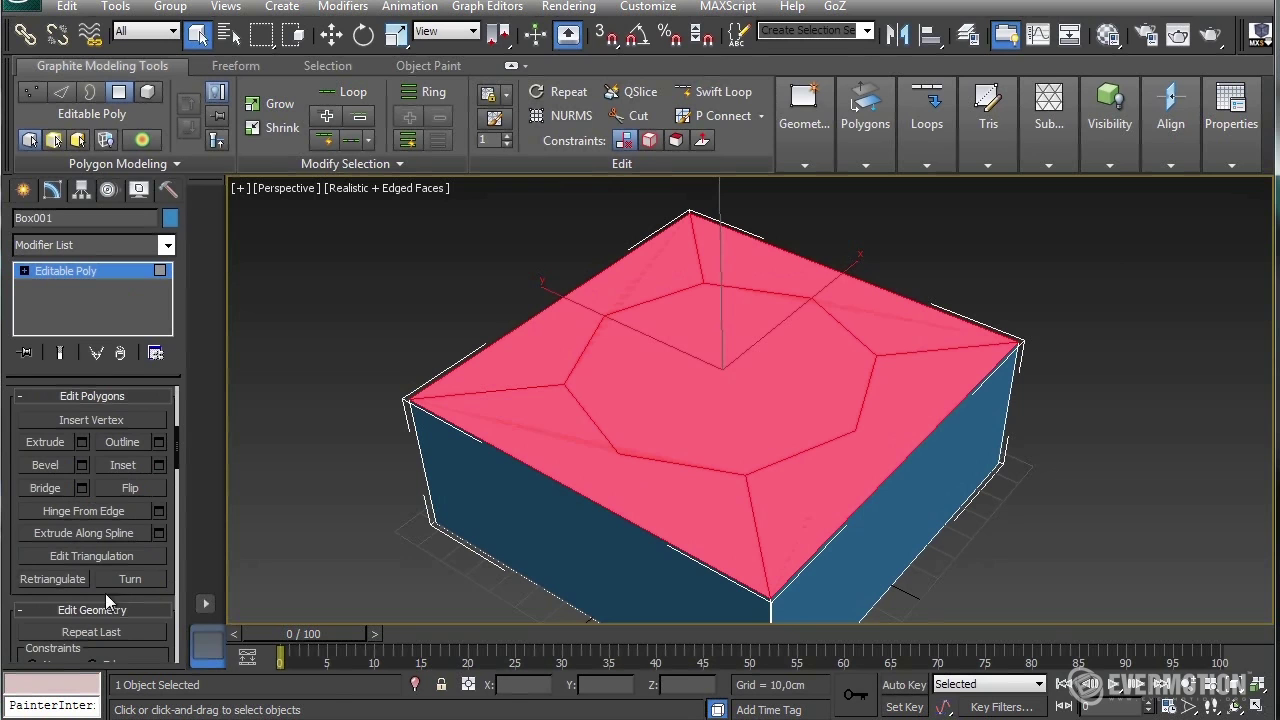
left_click(43, 581)
middle_click_drag(943, 428, 1108, 431, "alt")
left_click(1108, 431)
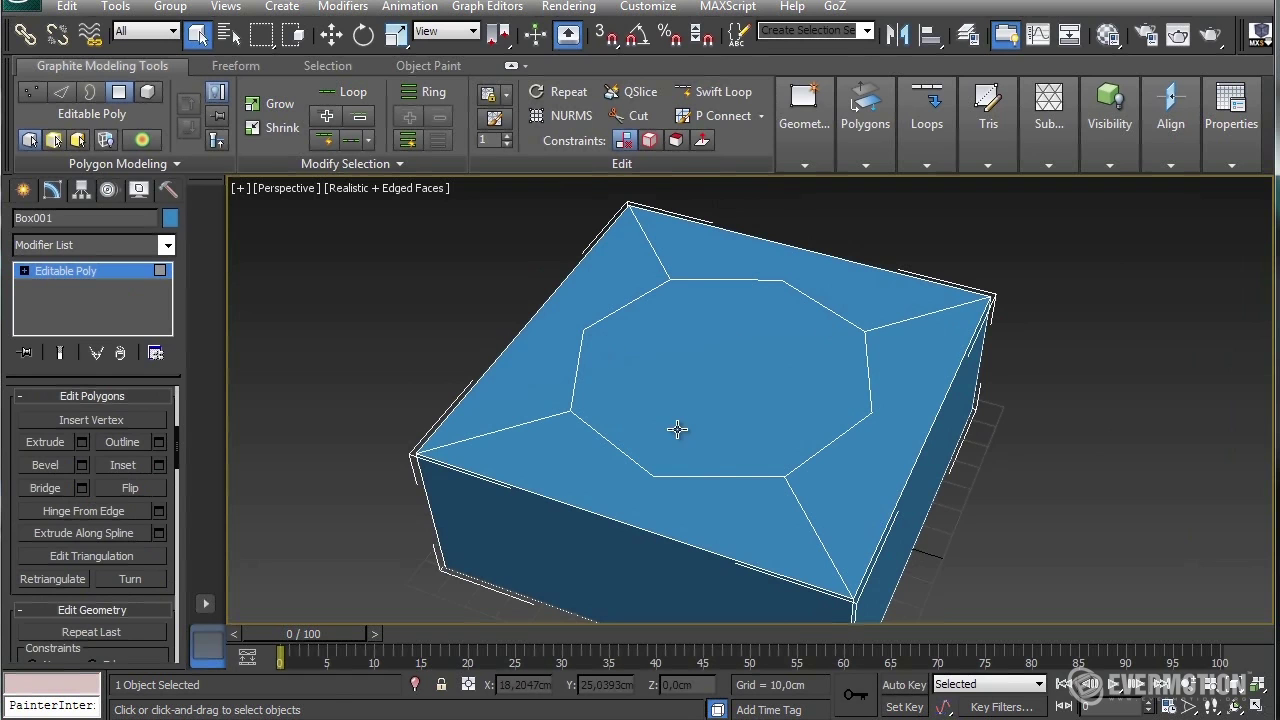
Delete the octagonal polygon on the box's top face
left_click(726, 381)
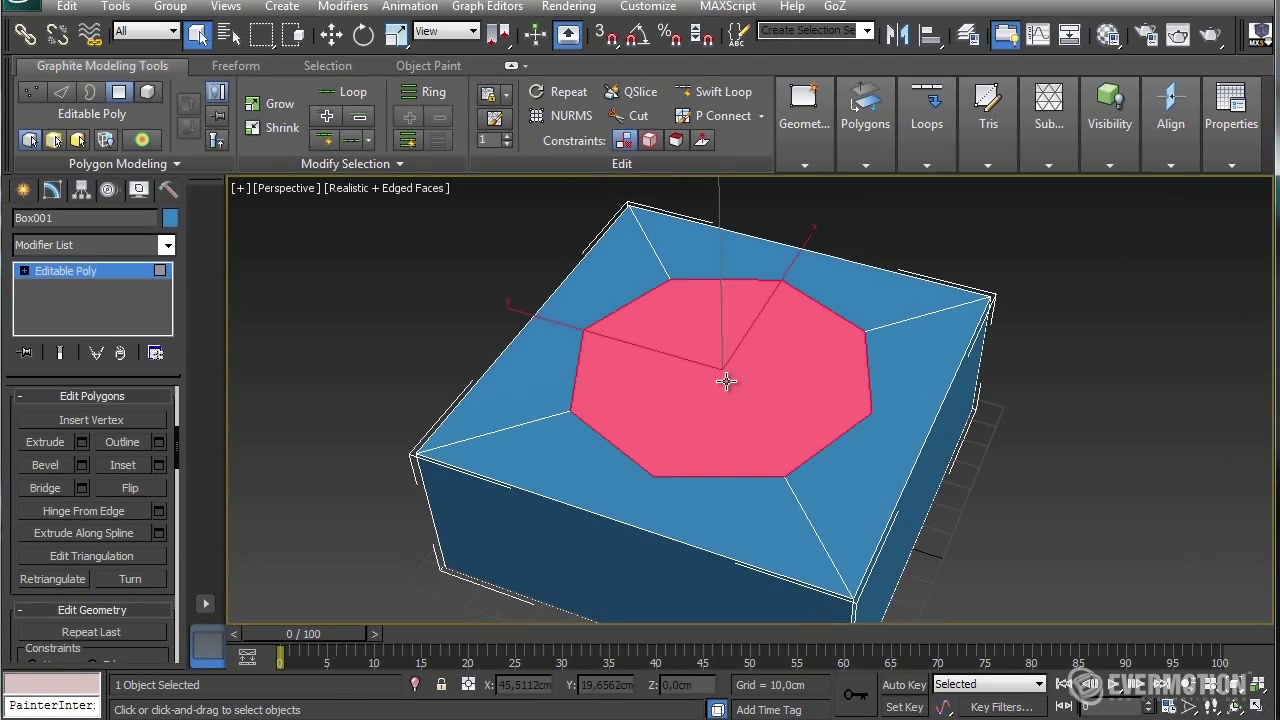
middle_click_drag(726, 381, 750, 452, "alt")
key("Delete")
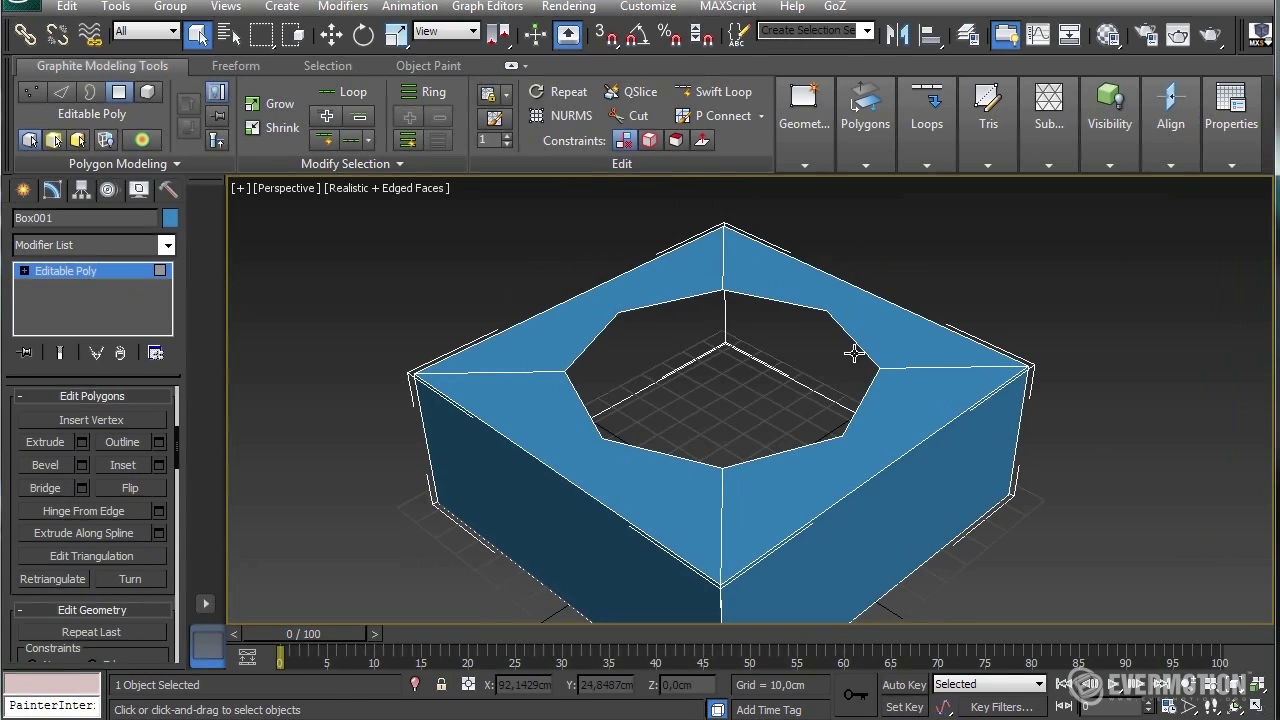
Extend the octagonal hole's border straight down about 12 cm to form inner walls
key("3")
left_click(856, 347)
right_click(853, 343)
left_click(884, 380)
right_click(884, 363)
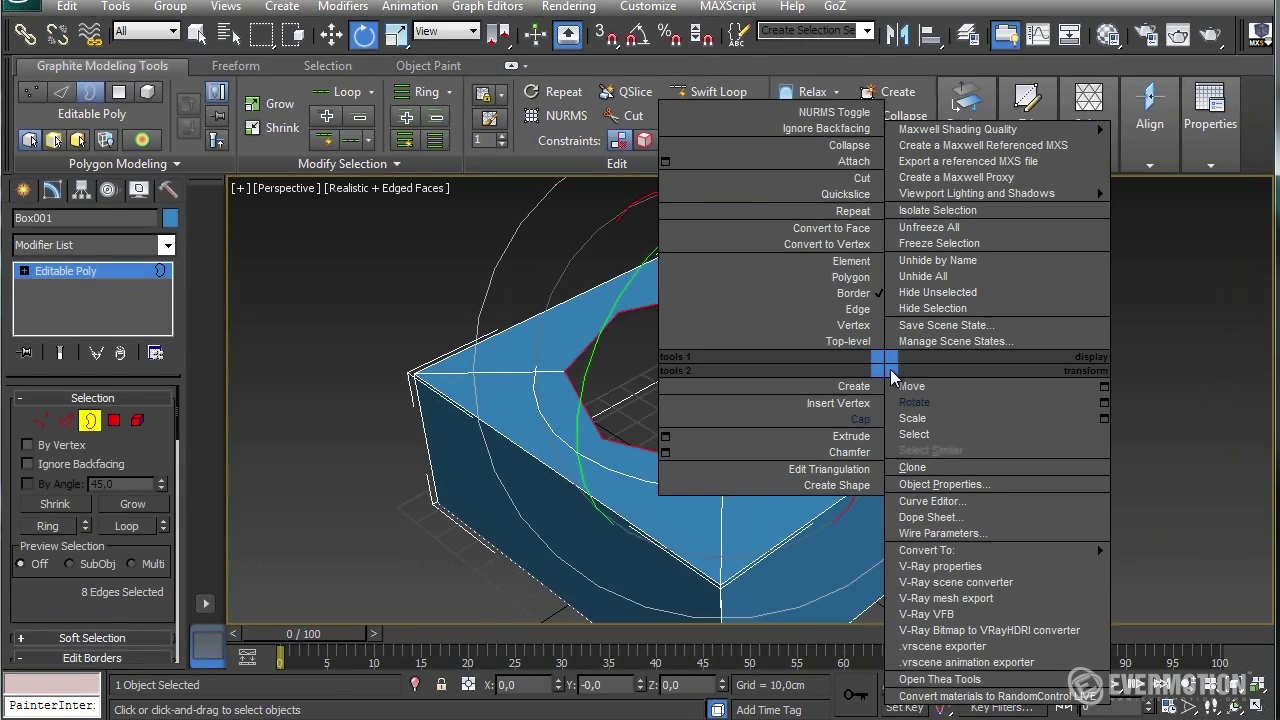
left_click(951, 385)
middle_click_drag(699, 361, 719, 311, "alt")
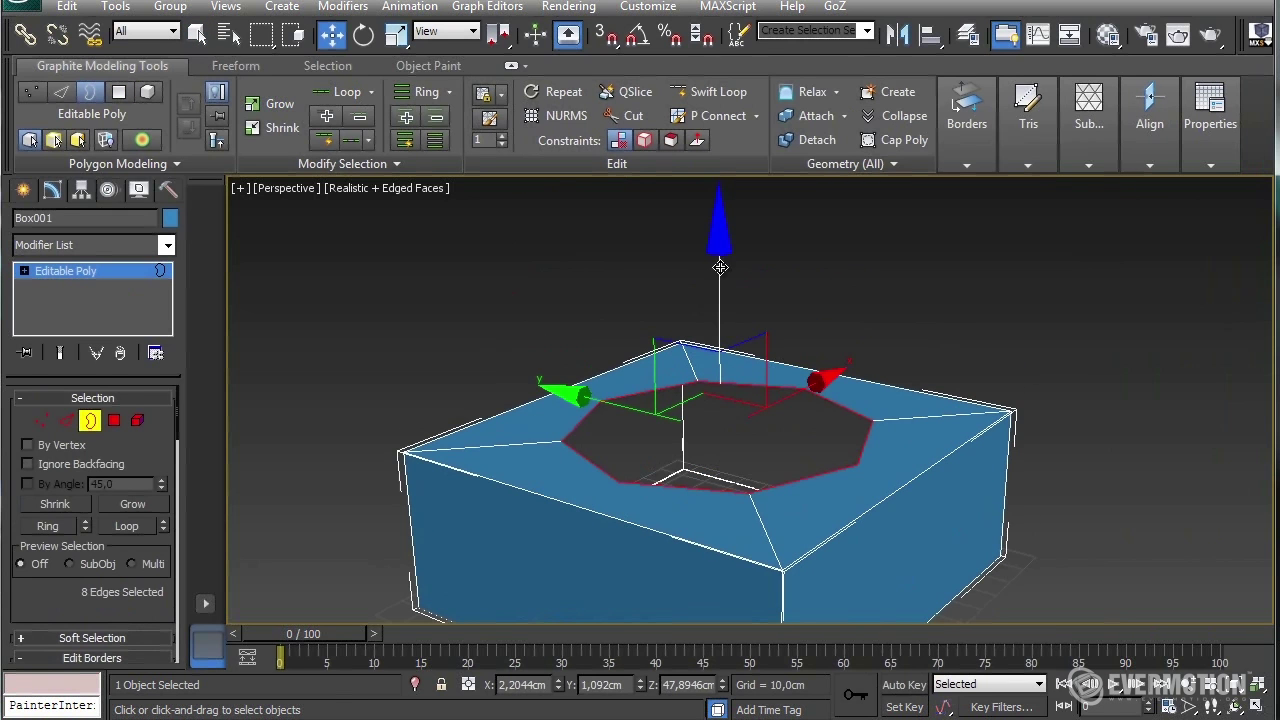
left_click_drag(721, 273, 713, 313, "shift")
middle_click_drag(713, 313, 735, 358, "alt")
Cap the lower border of the octagonal hole and convert the border selection to its inner wall polygons
left_click(114, 420, "ctrl")
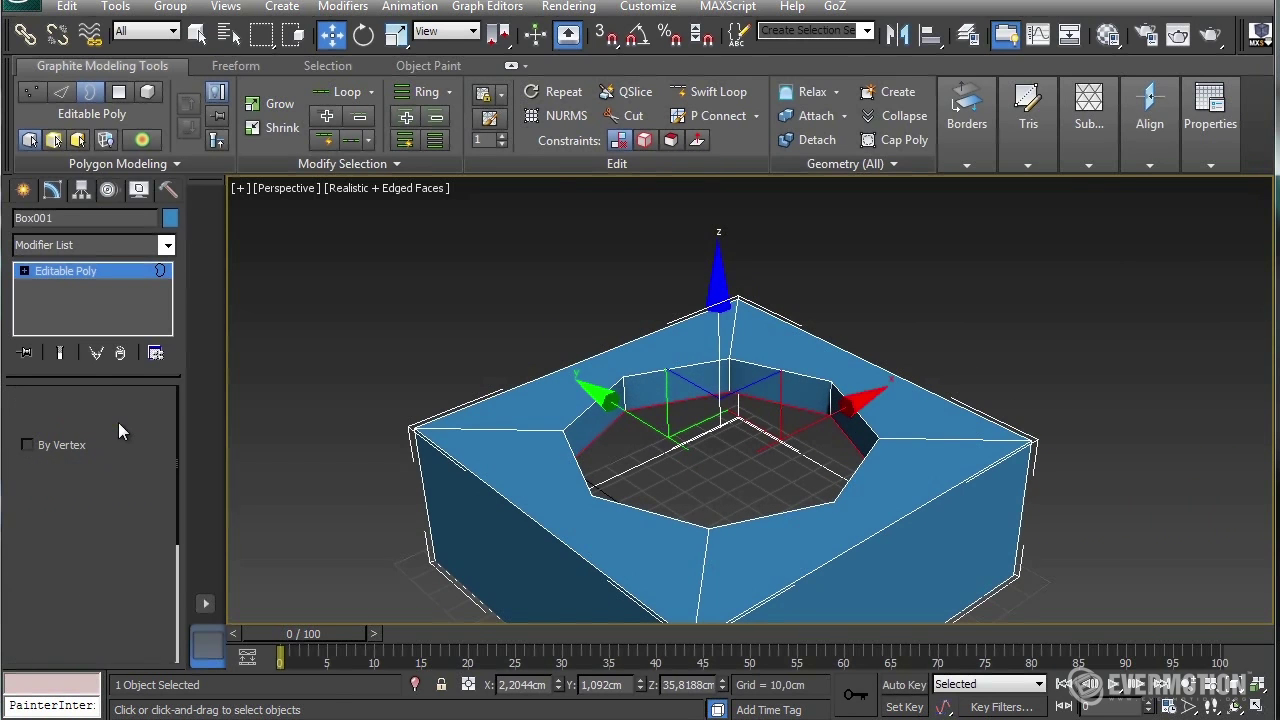
middle_click_drag(848, 428, 914, 449, "alt")
key("3")
right_click(787, 390)
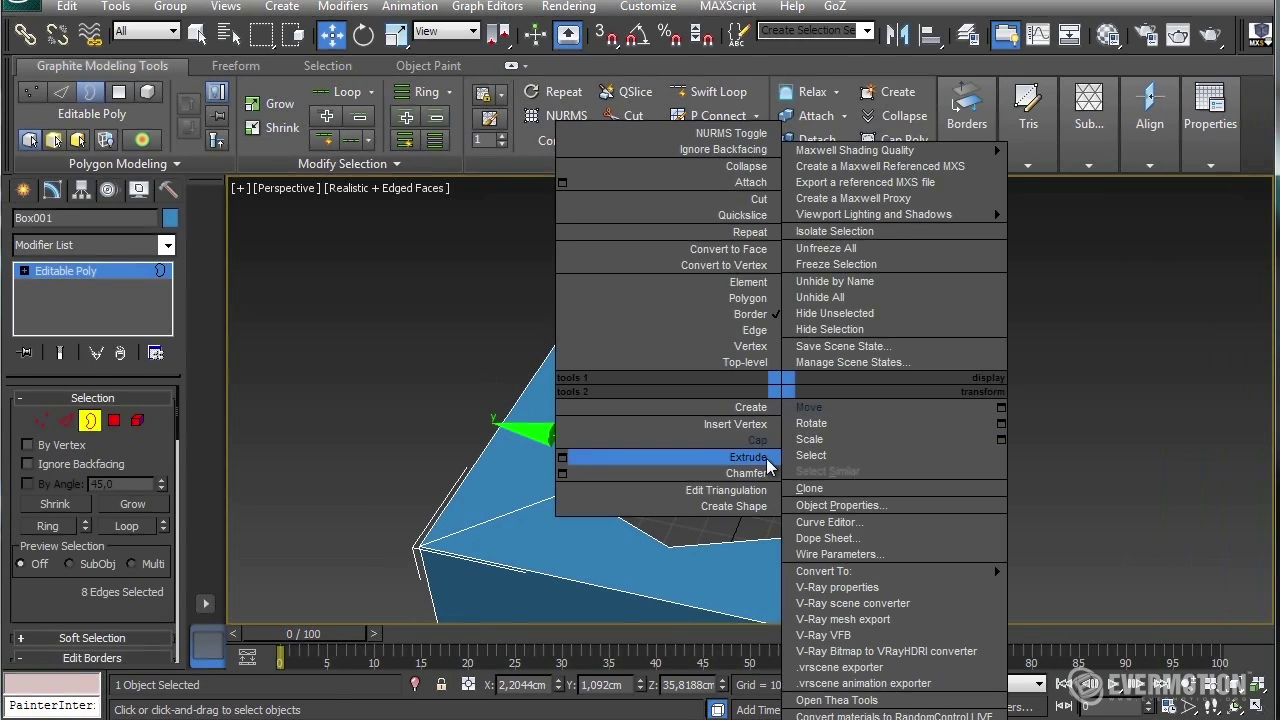
left_click(757, 441)
scroll(737, 486, "down", 1)
middle_click_drag(737, 486, 819, 487, "alt")
scroll(819, 487, "down", 1)
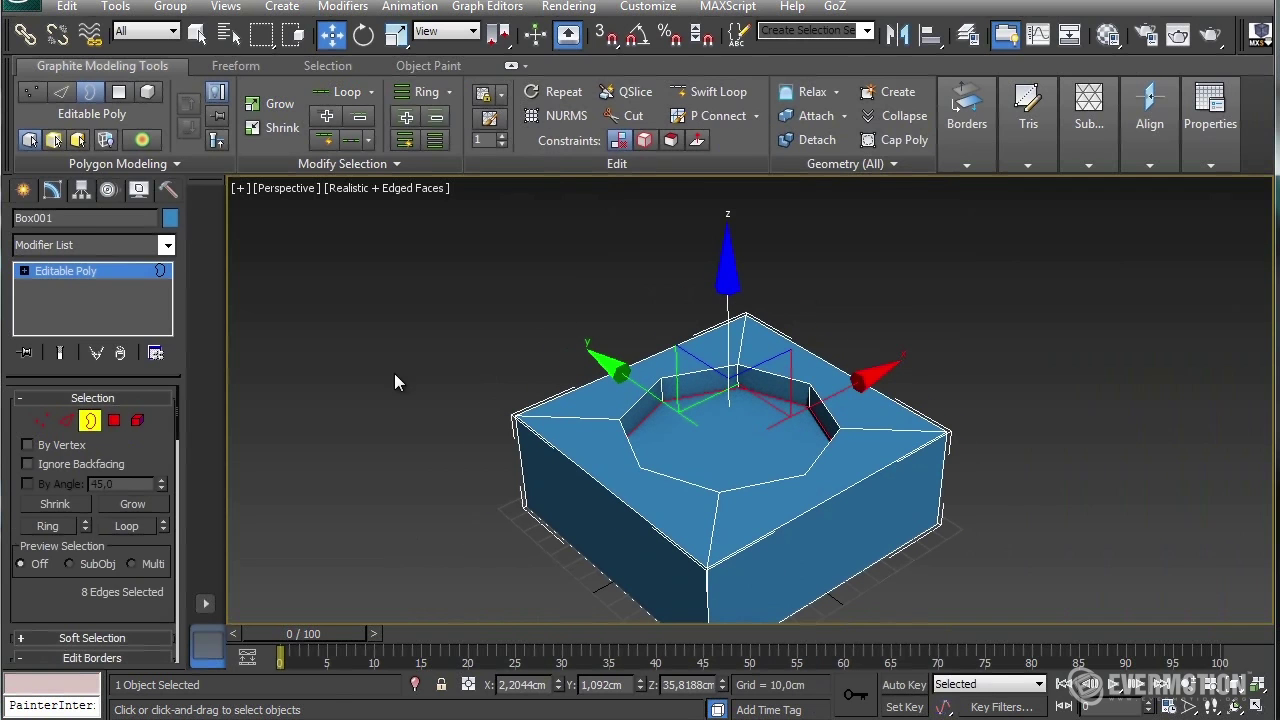
left_click(114, 420, "ctrl")
middle_click_drag(1108, 387, 783, 362, "alt")
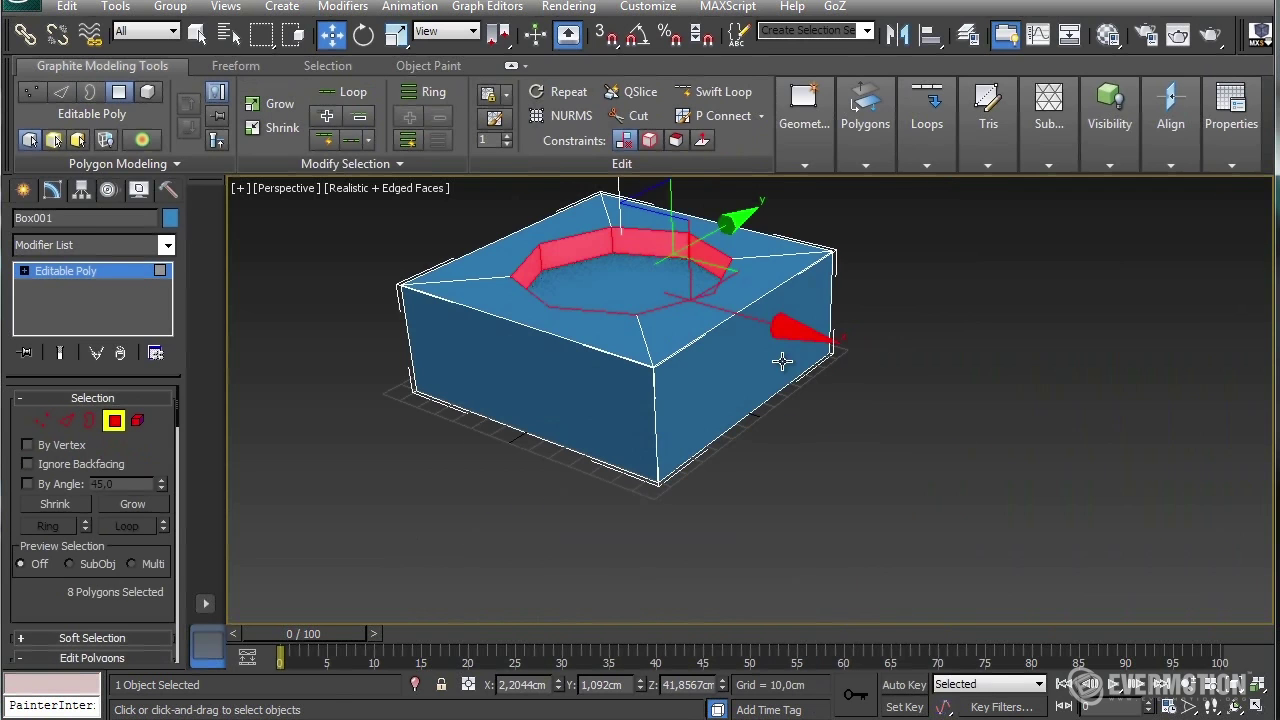
Extrude the box's side face facing the positive X direction by 114.1088 cm to lengthen the box
left_click(748, 359)
middle_click_drag(565, 334, 700, 326, "alt")
right_click(823, 291)
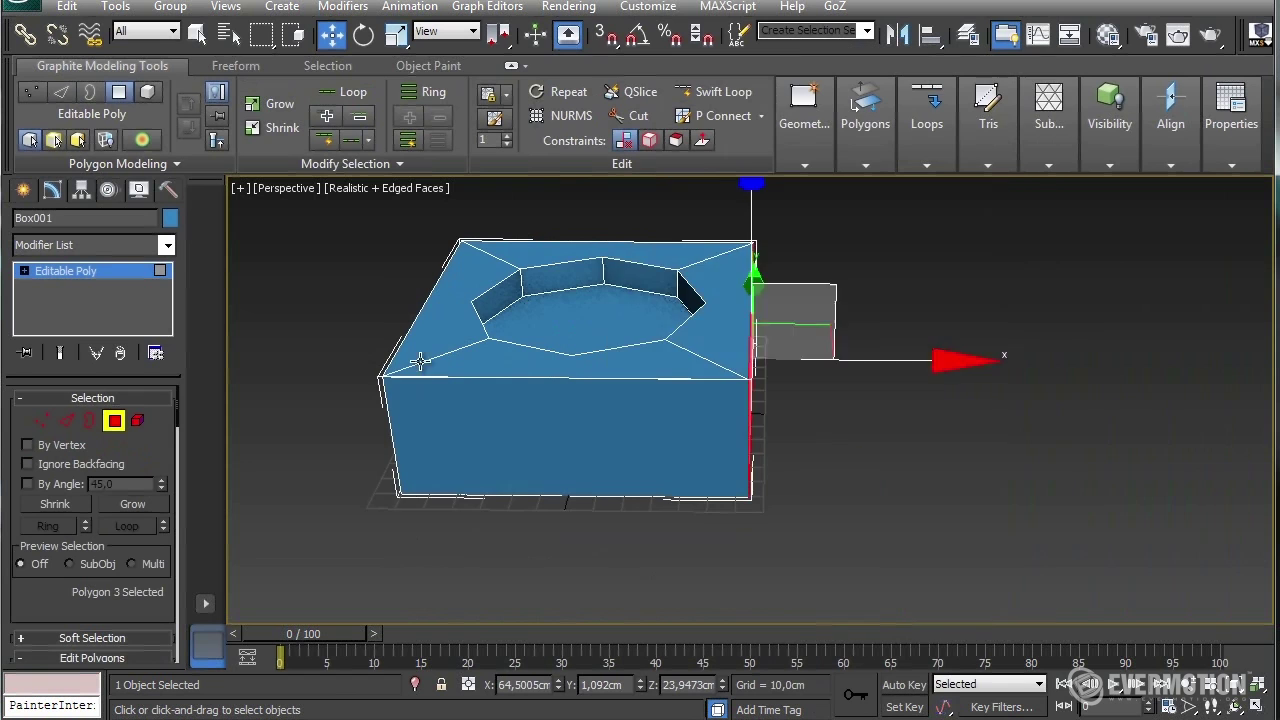
middle_click_drag(420, 363, 780, 363, "alt")
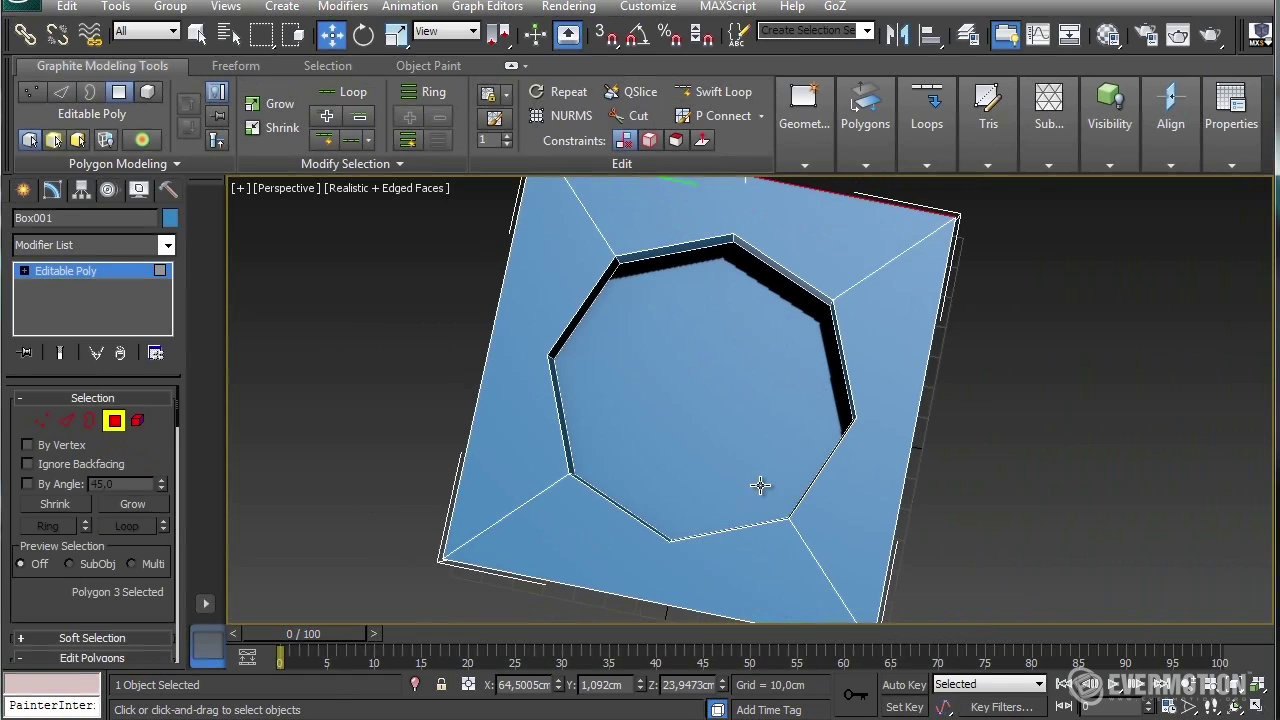
middle_click_drag(768, 206, 732, 351, "alt")
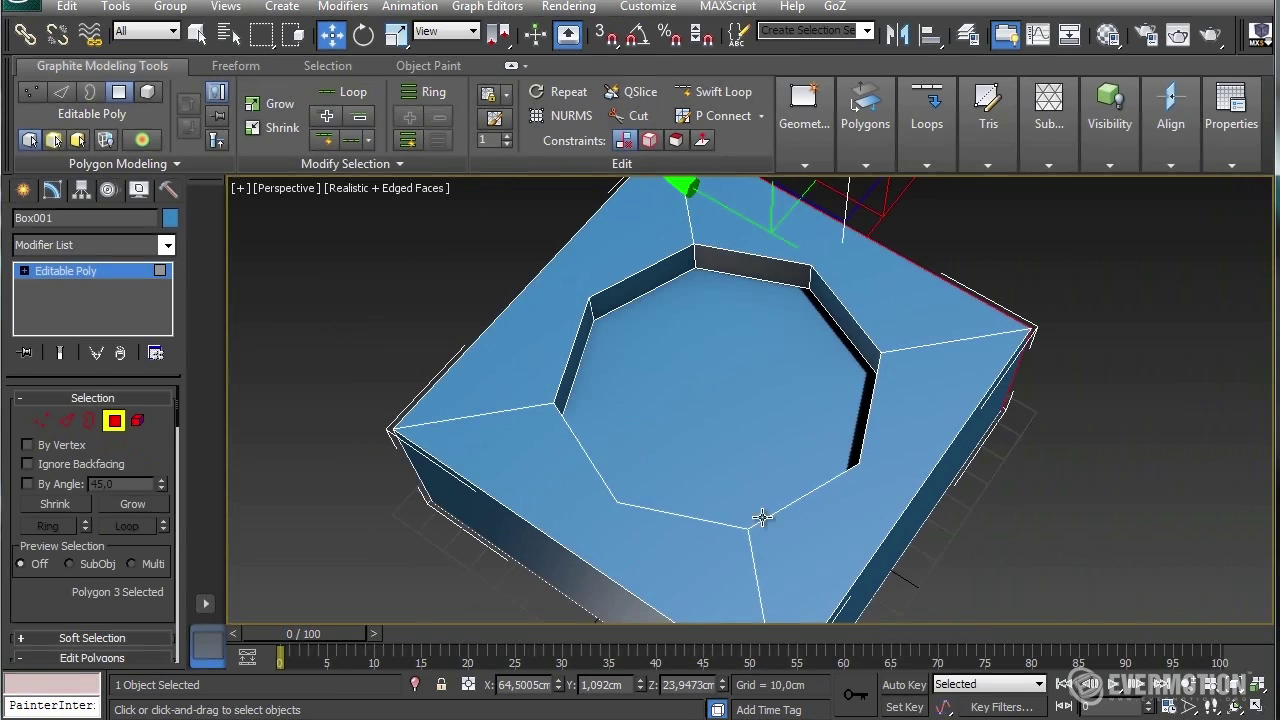
middle_click_drag(762, 517, 692, 400, "alt")
right_click(692, 400)
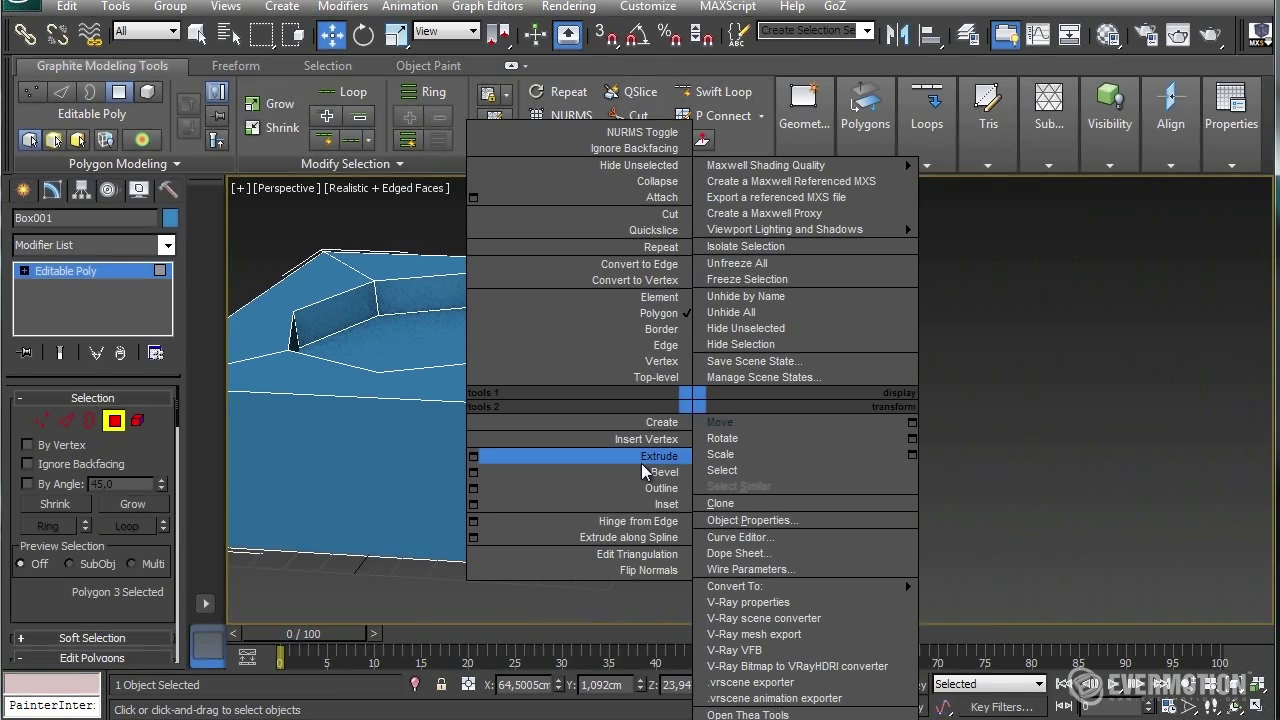
left_click(473, 456)
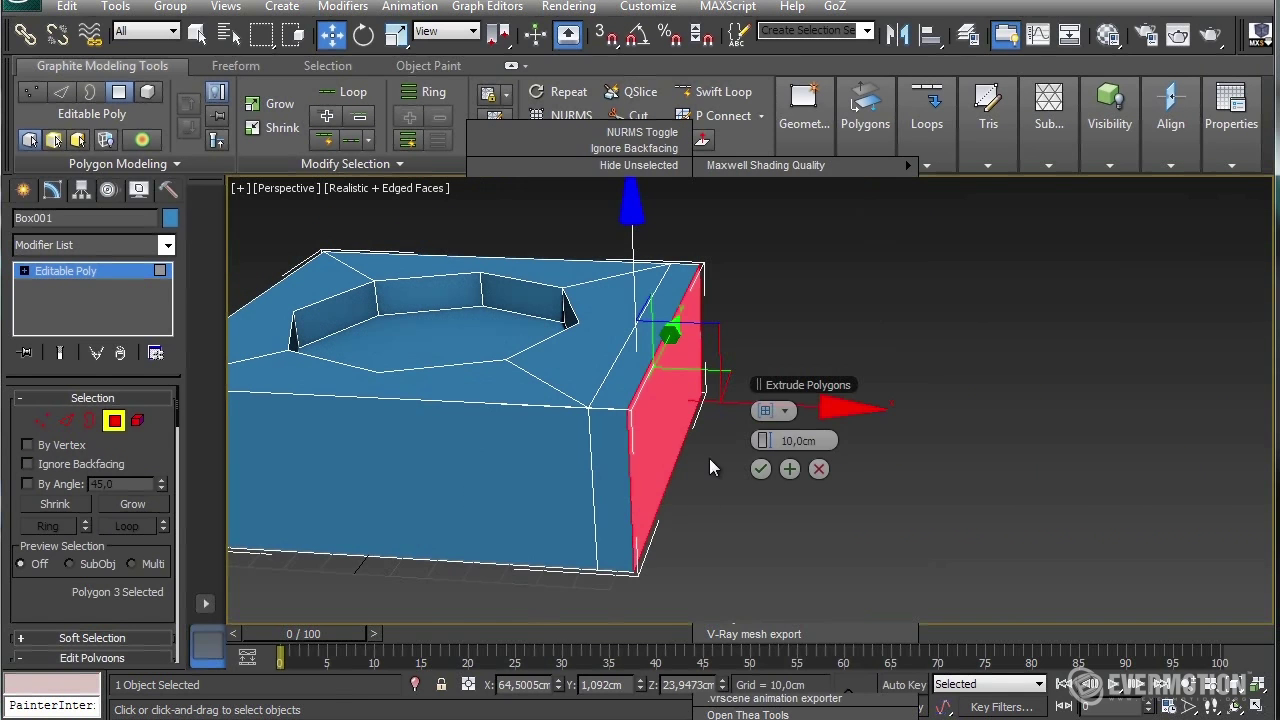
left_click_drag(766, 440, 1279, 446)
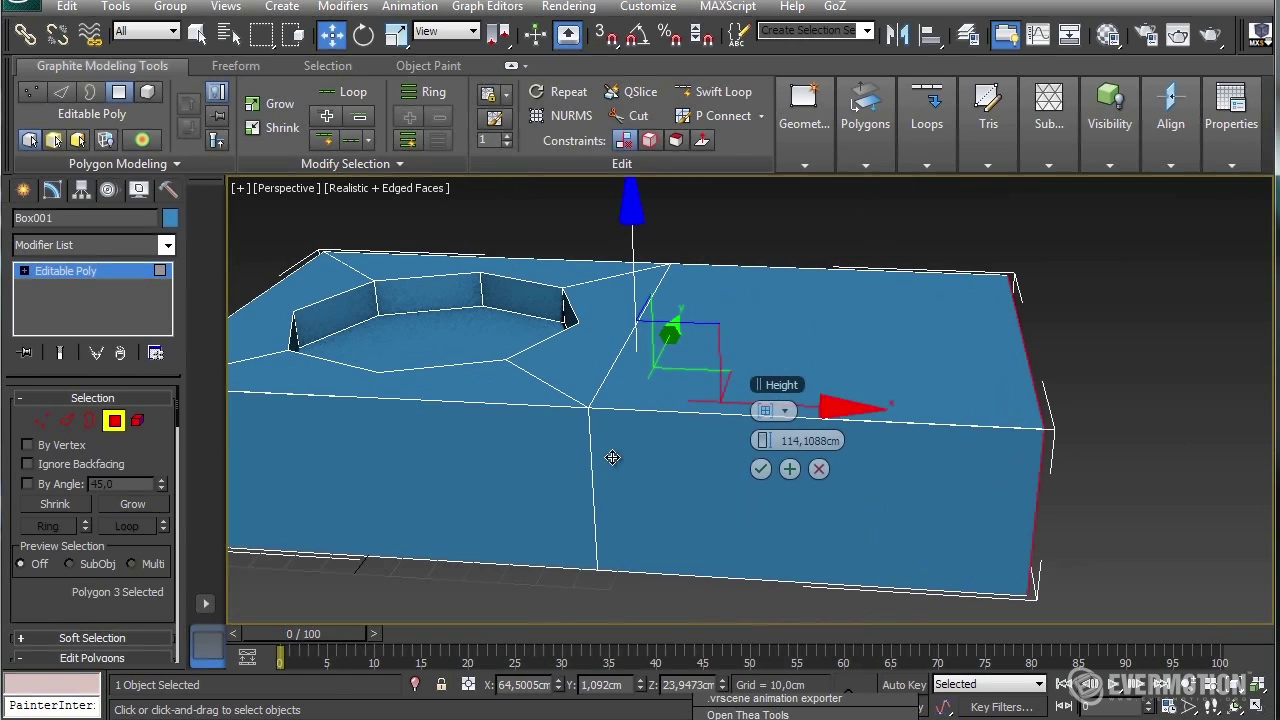
left_click(760, 469)
Bevel the top polygon of the new section to form a smaller square inside it
left_click(766, 329)
middle_click_drag(766, 329, 677, 397, "alt")
right_click(690, 372)
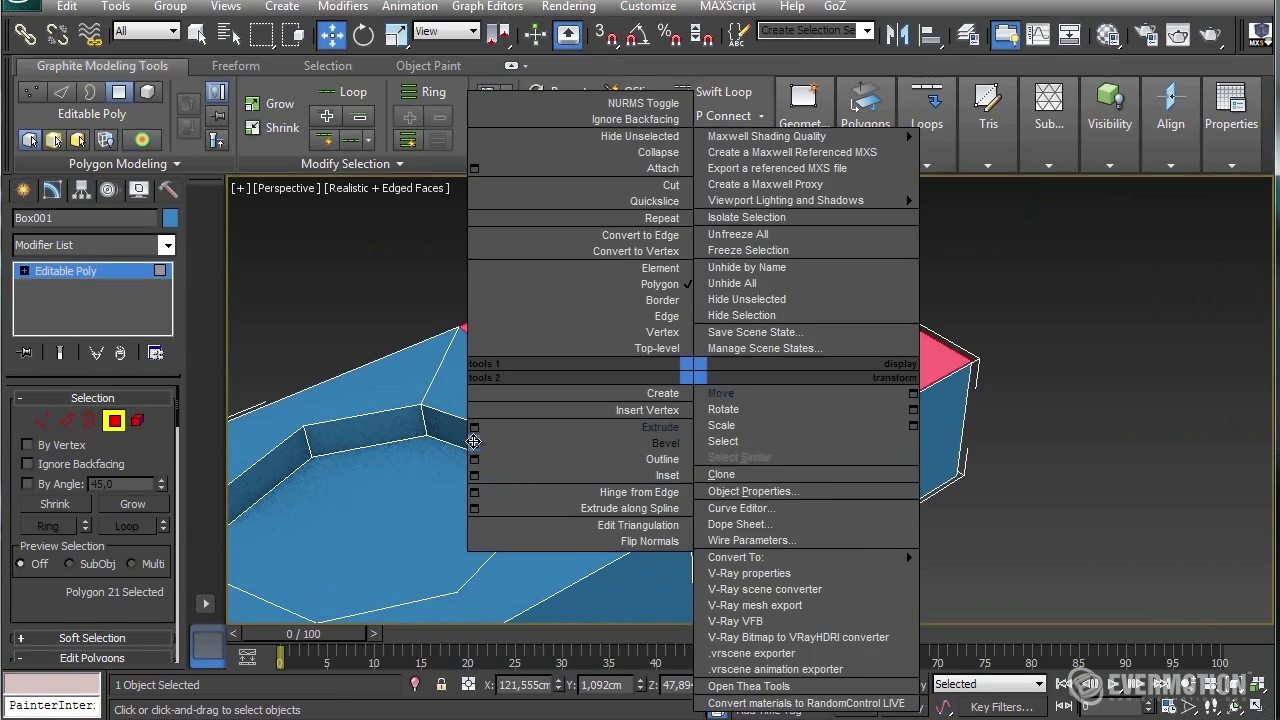
left_click(474, 441)
left_click(767, 497)
Tessellate the inner square polygon three times into a fine grid
scroll(66, 495, "down", 3)
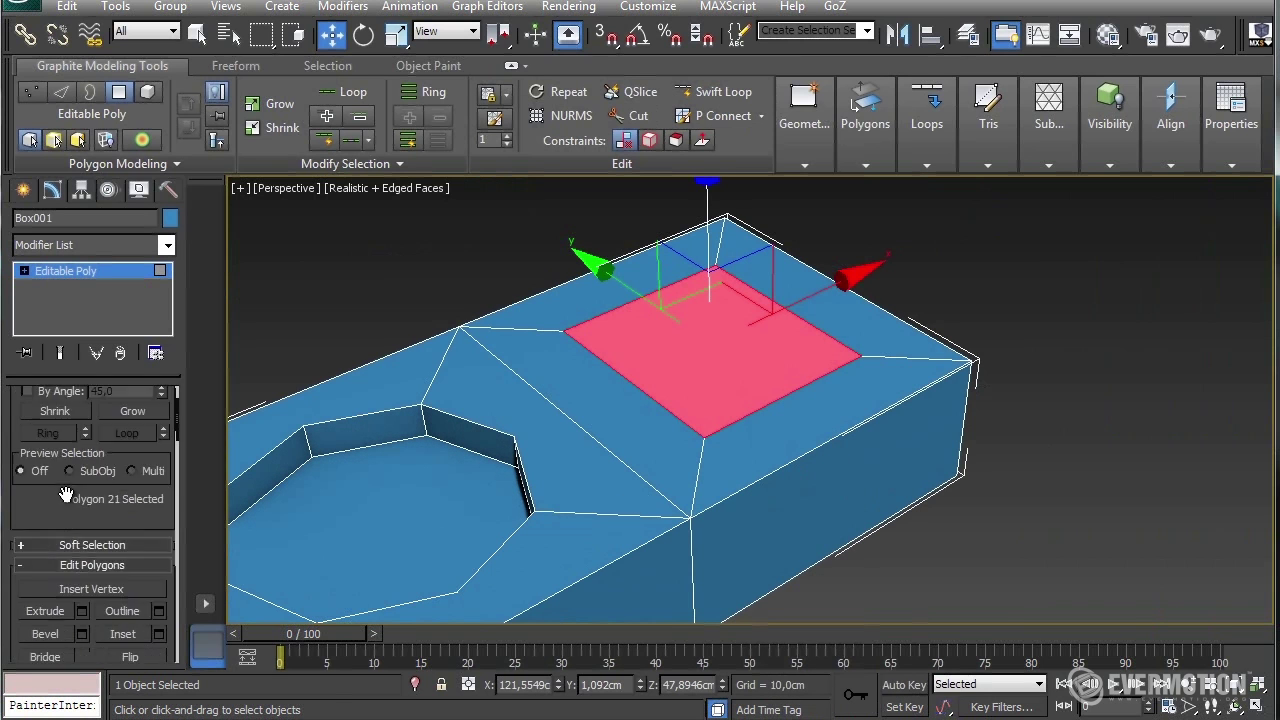
scroll(110, 532, "down", 5)
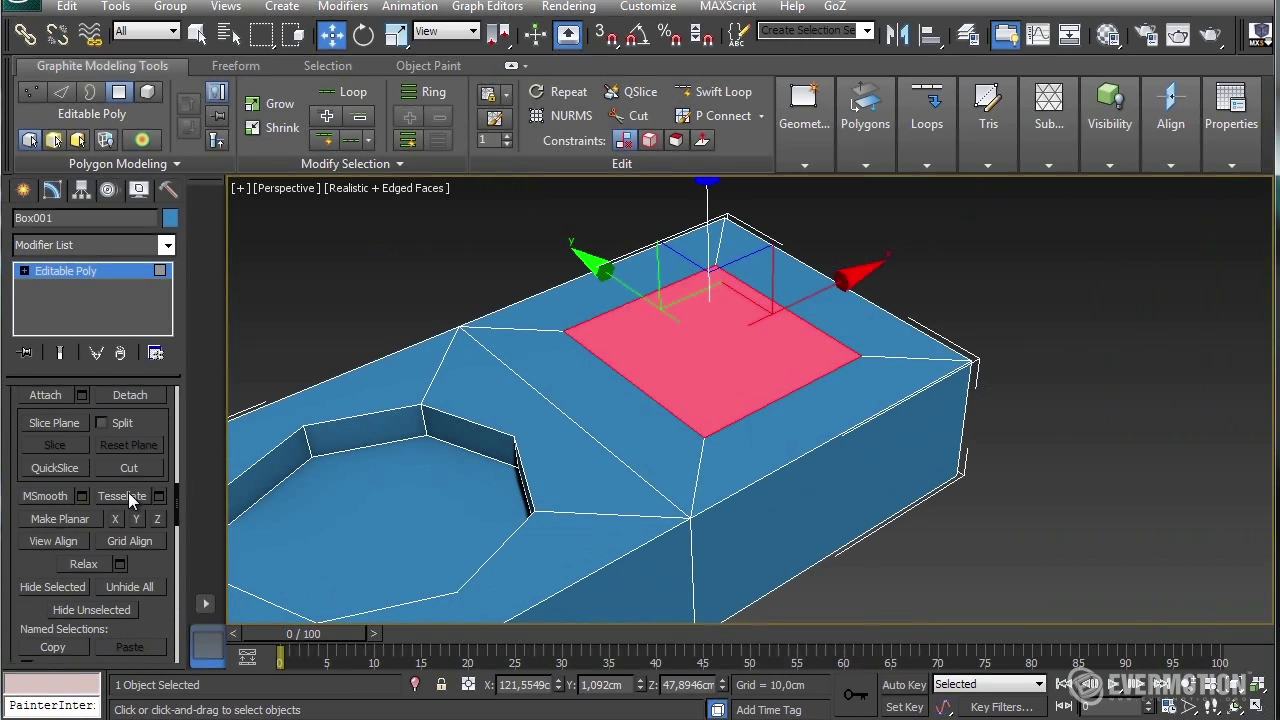
left_click(122, 496)
left_click(128, 497)
left_click(128, 497)
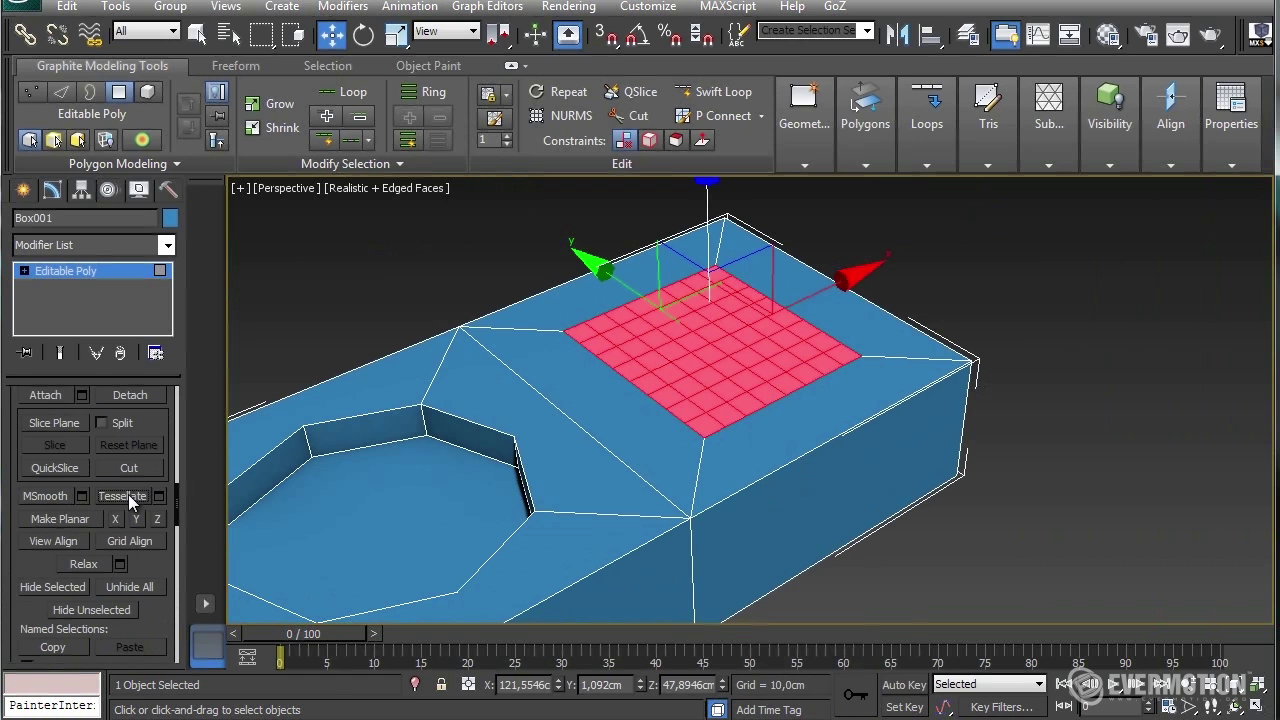
middle_click_drag(755, 396, 751, 371, "alt")
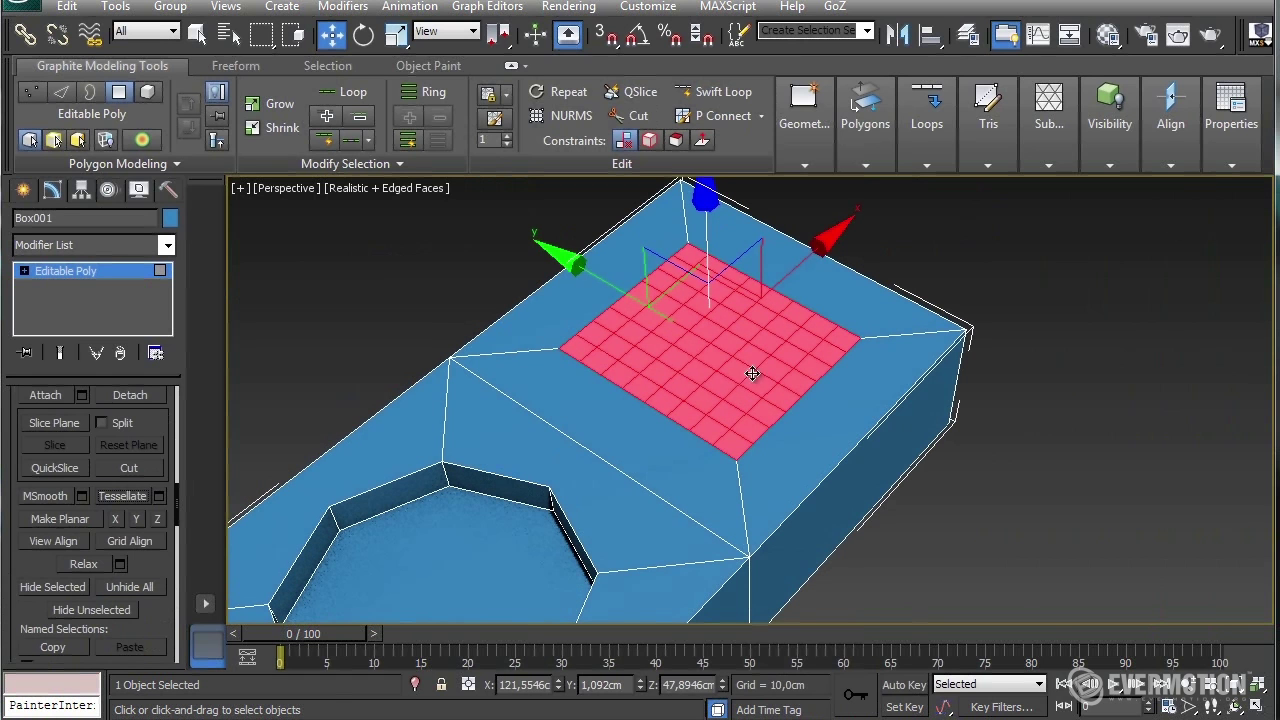
Delete the tessellated polygons and cap the resulting border with a single polygon
key("Delete")
key("3")
left_click(835, 328)
right_click(835, 328)
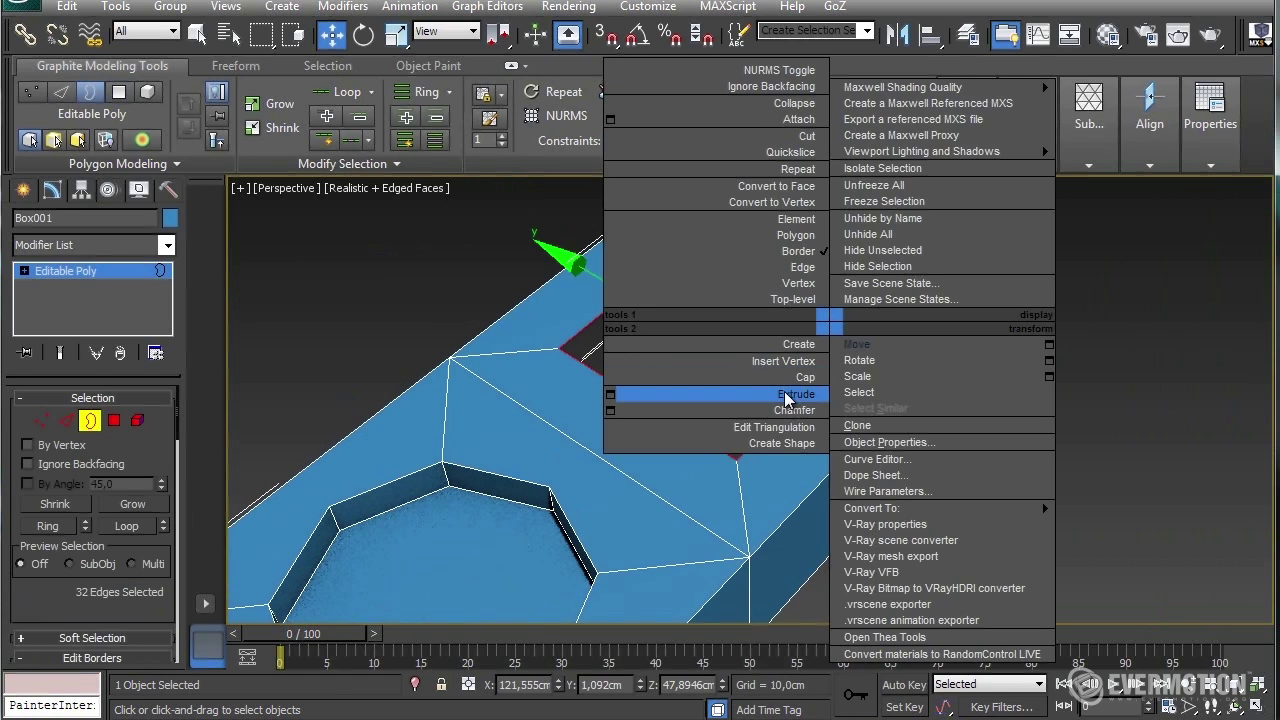
left_click(740, 368)
Reshape the capped square polygon into a circle with GeoPoly
key("4")
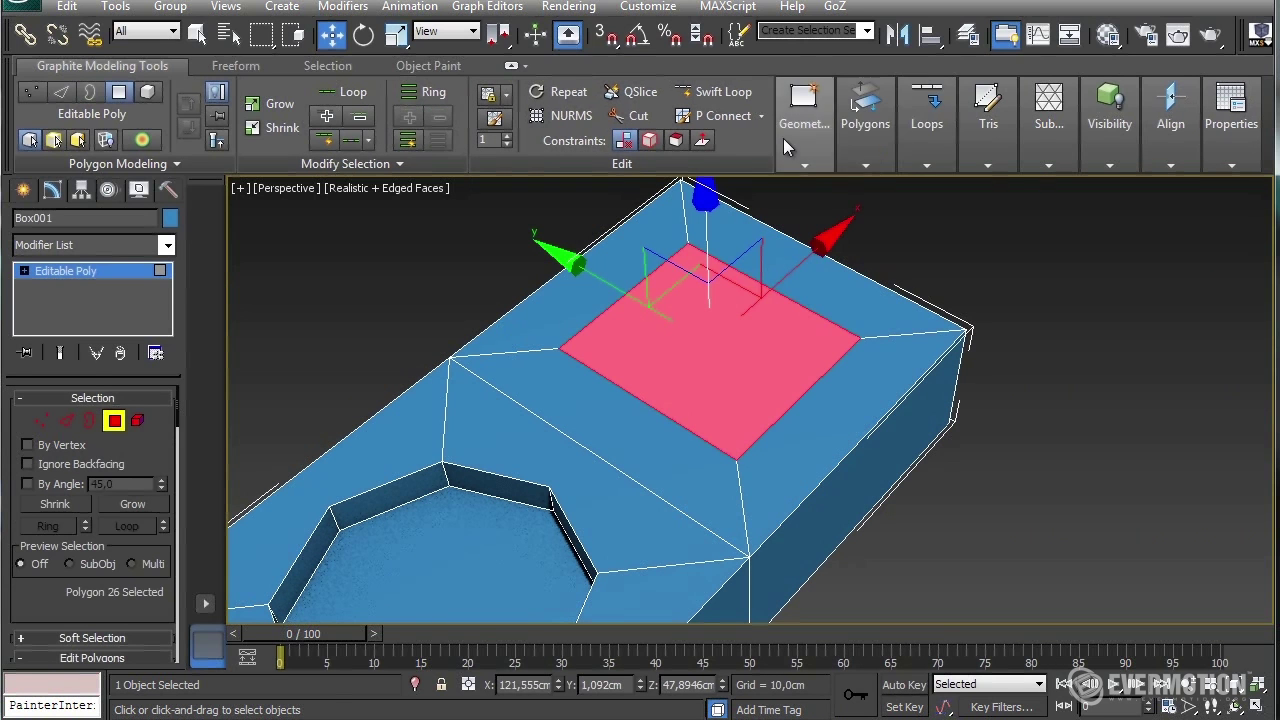
mouse_move(865, 125)
left_click(858, 213)
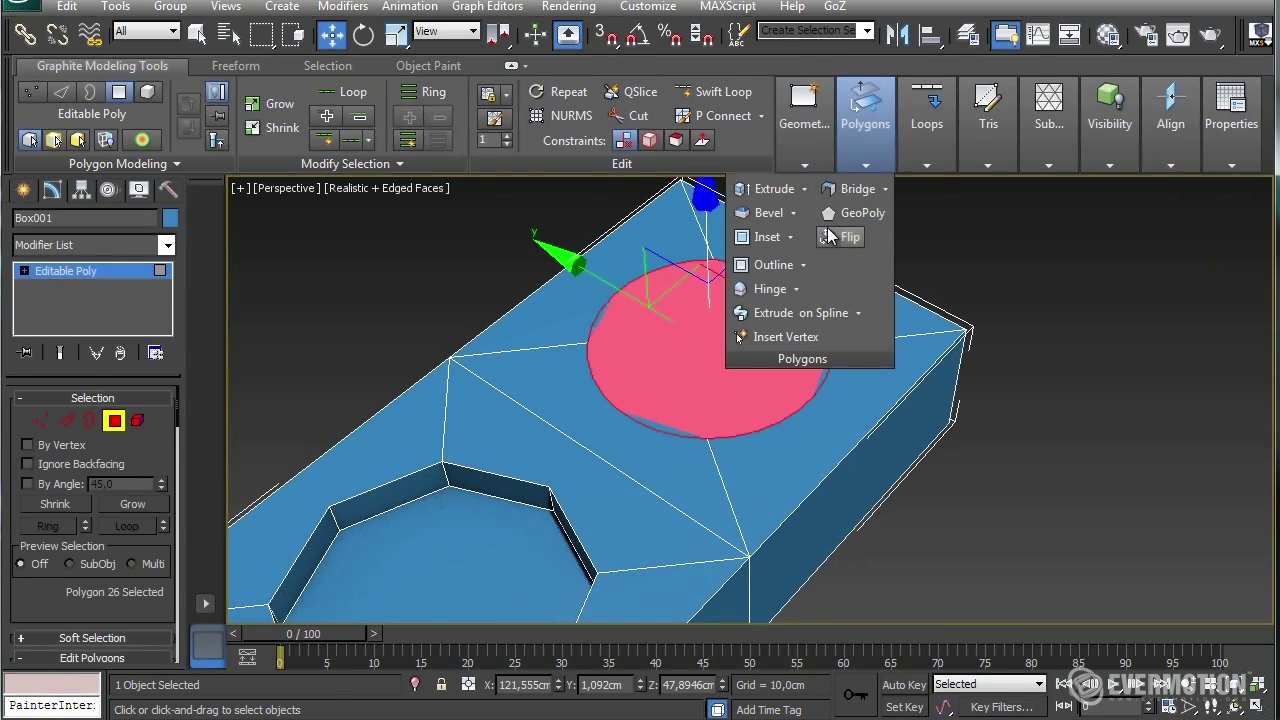
middle_click_drag(430, 390, 487, 398, "alt")
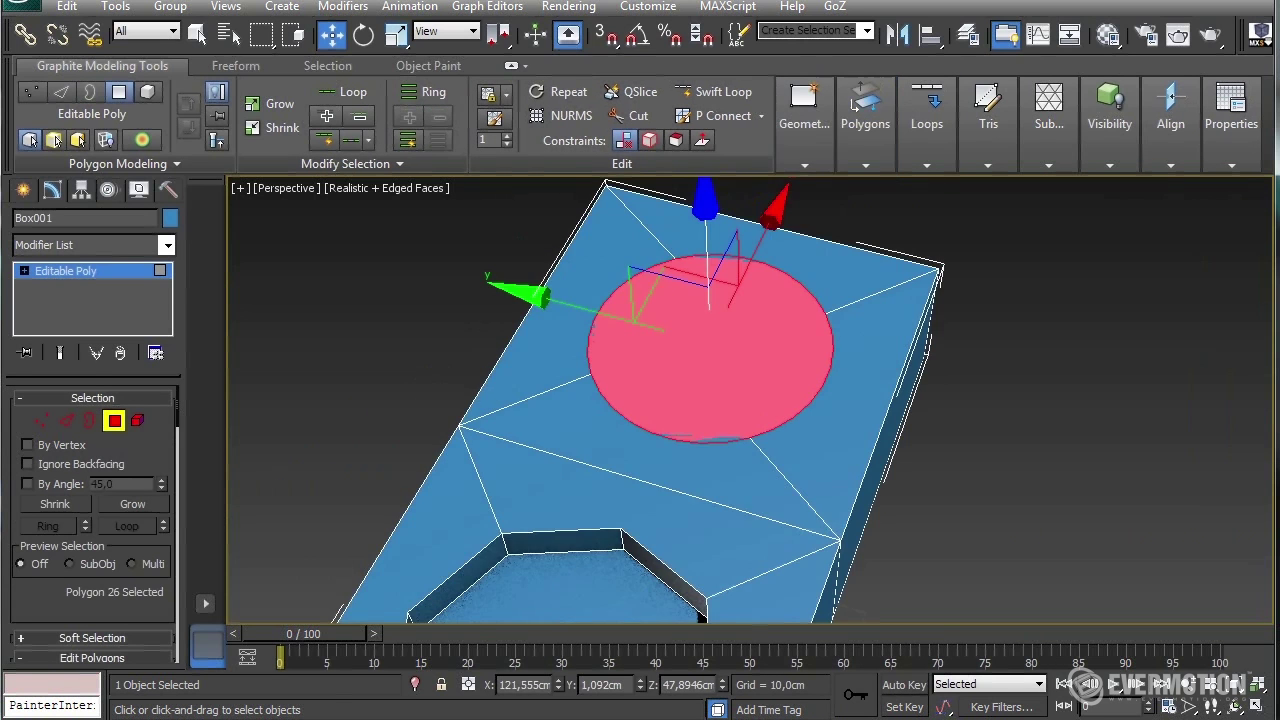
Grow the selection to the polygons around the circle, retriangulate them and clear the selection
left_click(133, 502)
scroll(115, 570, "down", 4)
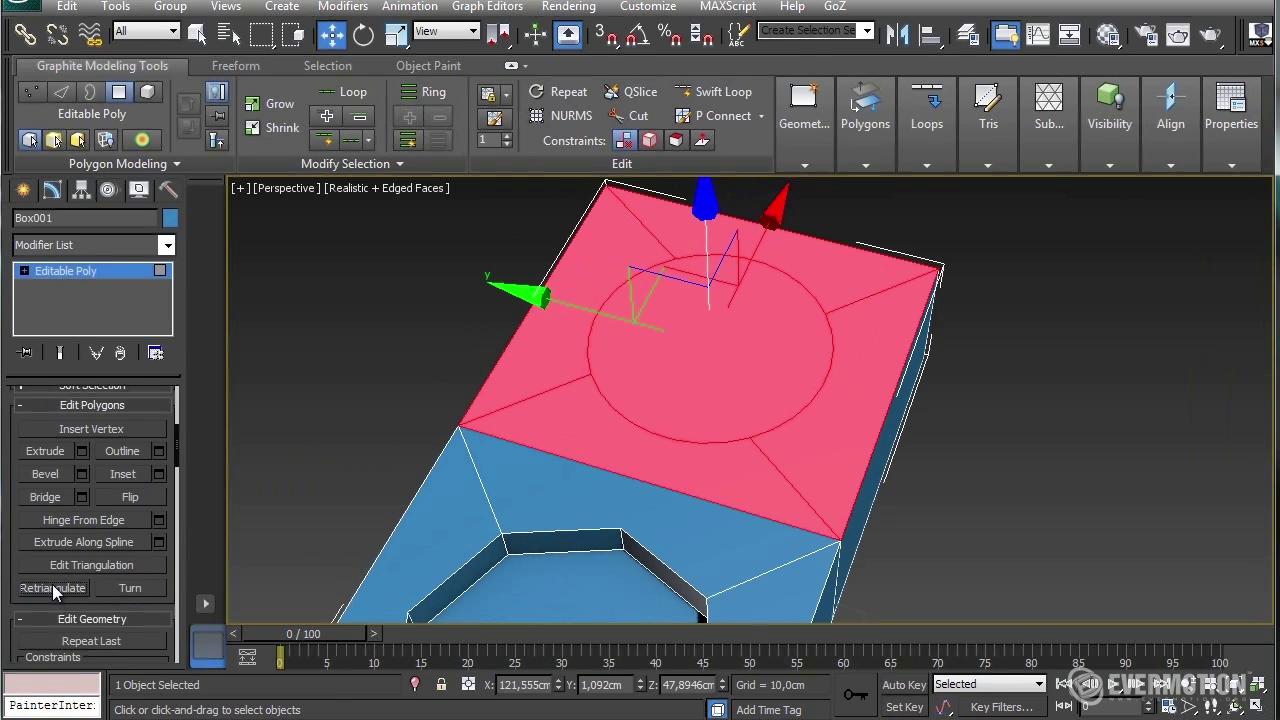
left_click(1028, 446)
Delete the circular polygon on the new section's top face
left_click(701, 359)
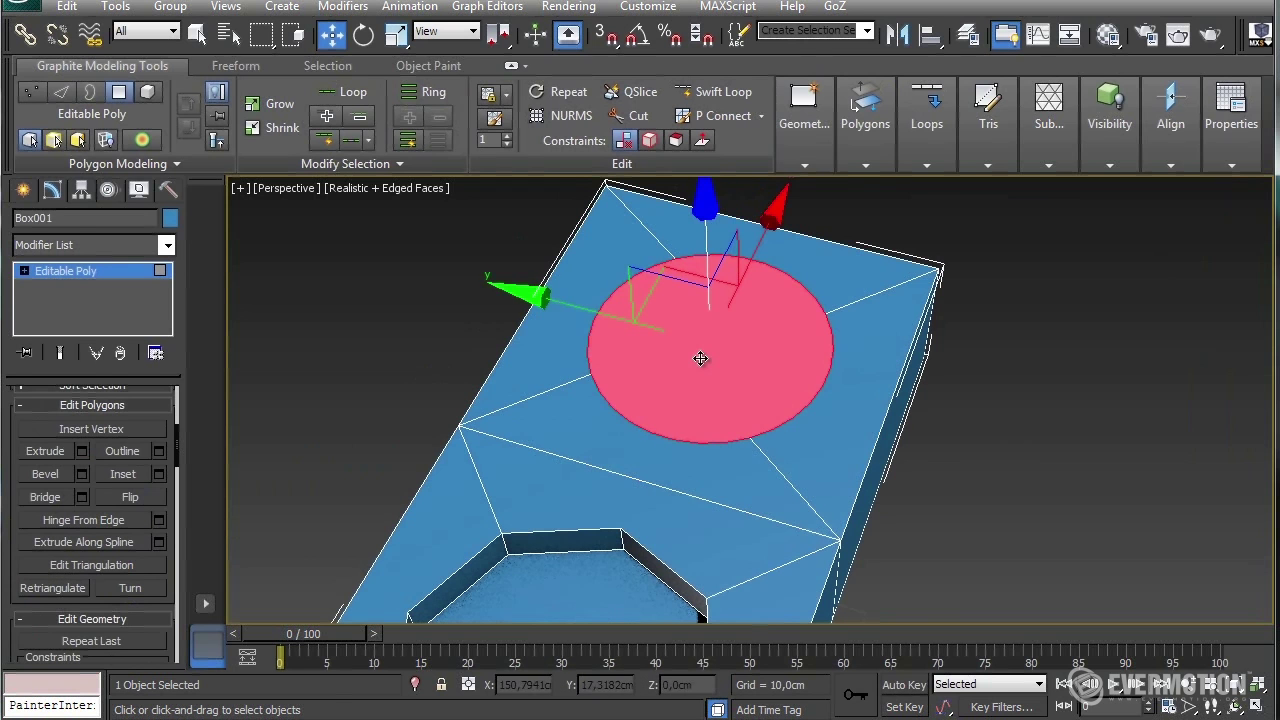
middle_click_drag(655, 390, 677, 414)
middle_click_drag(807, 417, 831, 411)
scroll(843, 413, "up", 4)
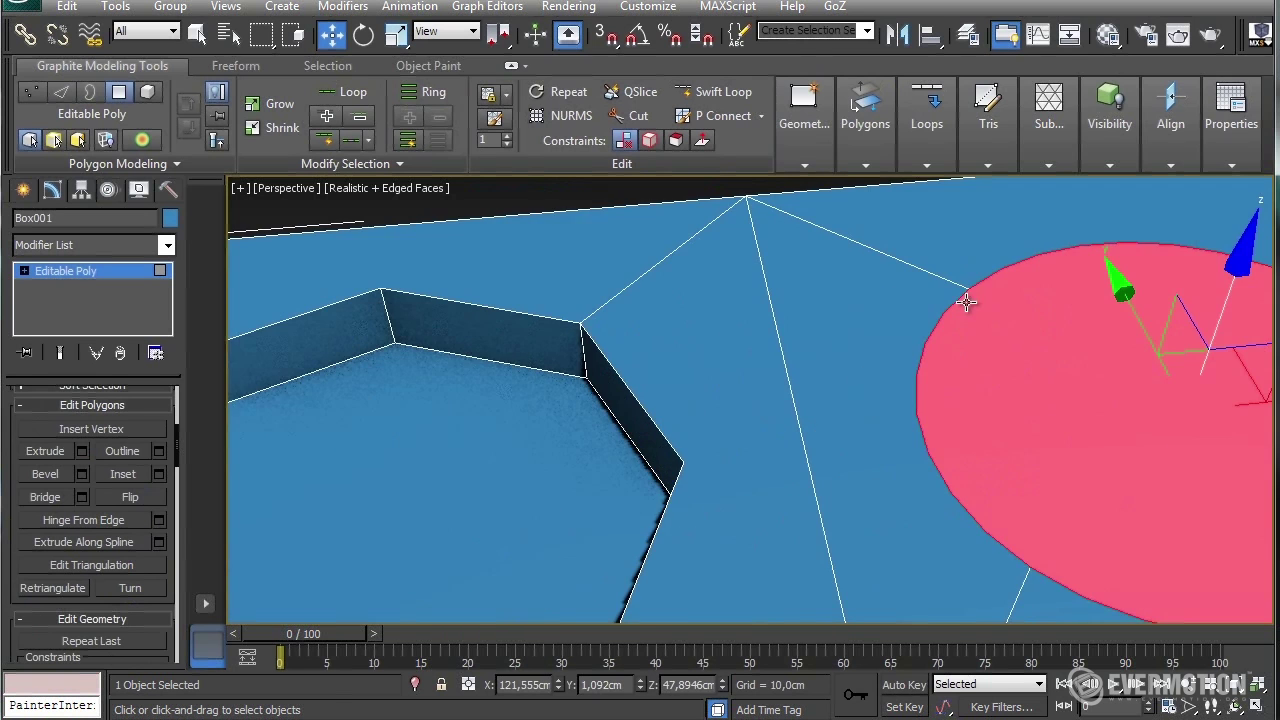
scroll(968, 306, "down", 2)
middle_click_drag(940, 366, 812, 384)
key("Delete")
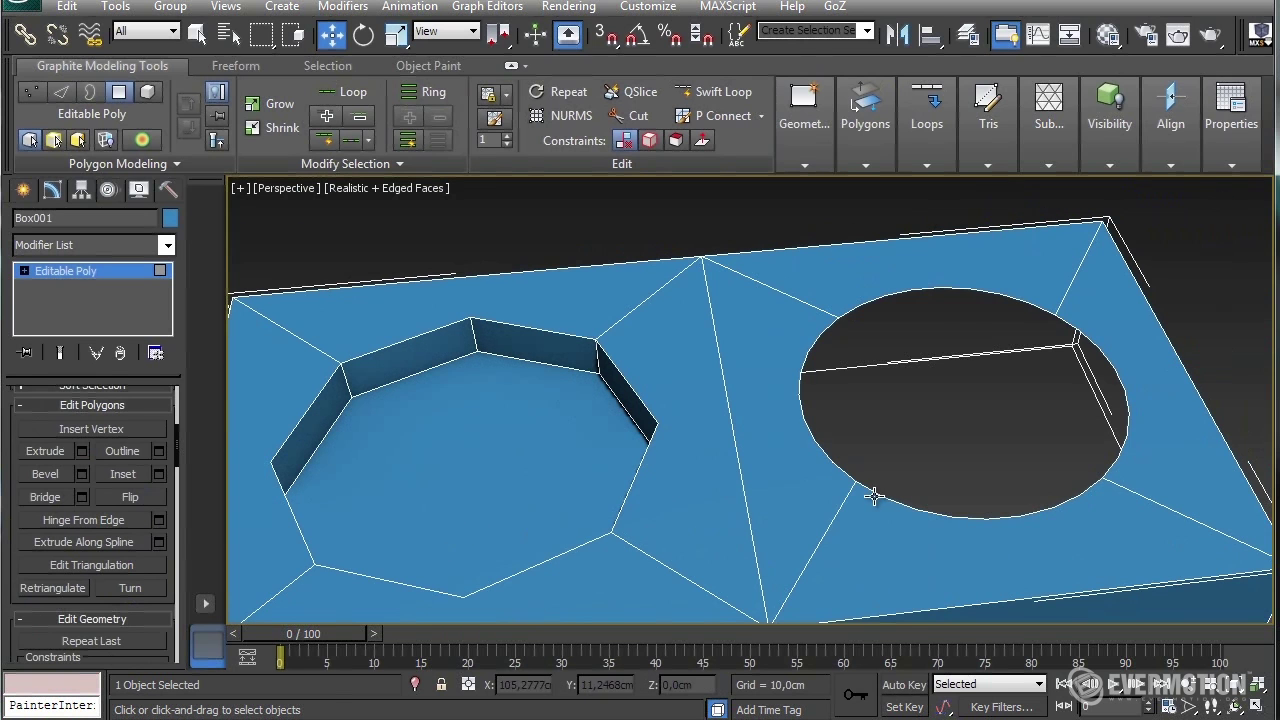
Extend the circular hole's border straight down about 10 cm to form inner walls
key("3")
left_click(890, 505)
right_click(874, 489)
left_click(900, 512)
middle_click_drag(900, 512, 923, 440, "alt")
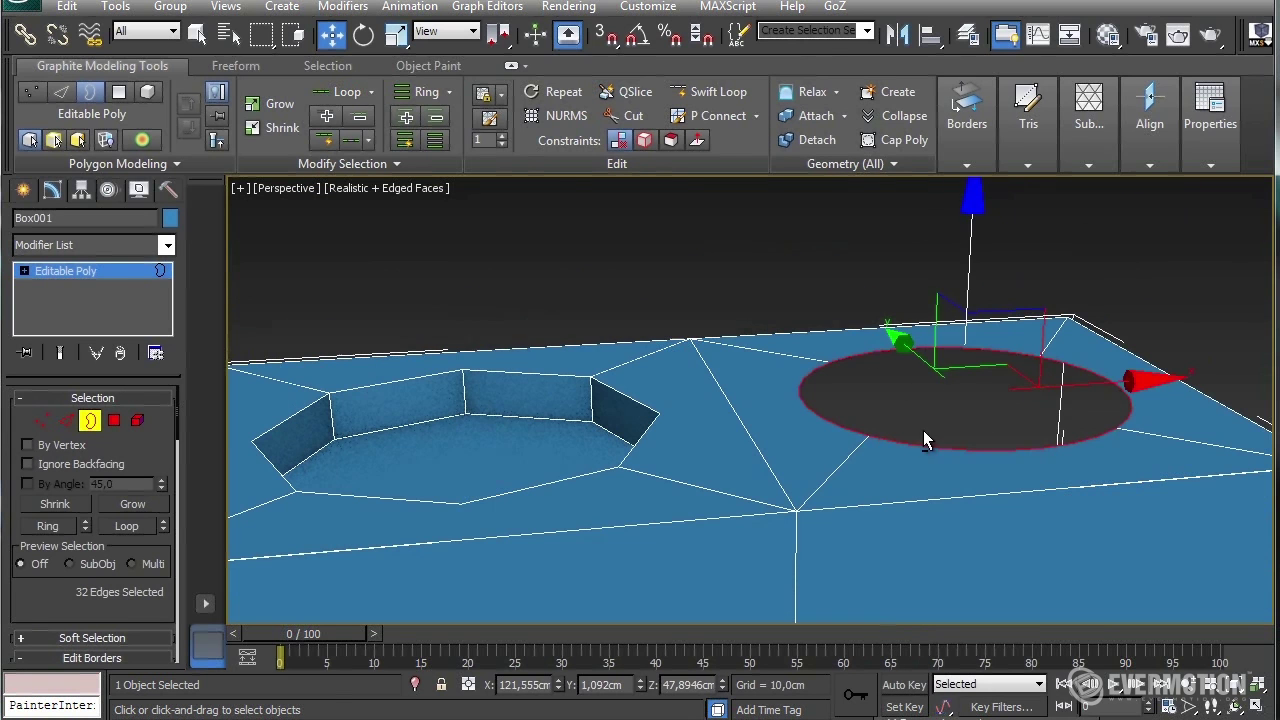
left_click_drag(961, 277, 966, 310, "shift")
middle_click_drag(966, 310, 919, 400, "alt")
Cap the lower border of the circular hole and clear the selection
right_click(919, 400)
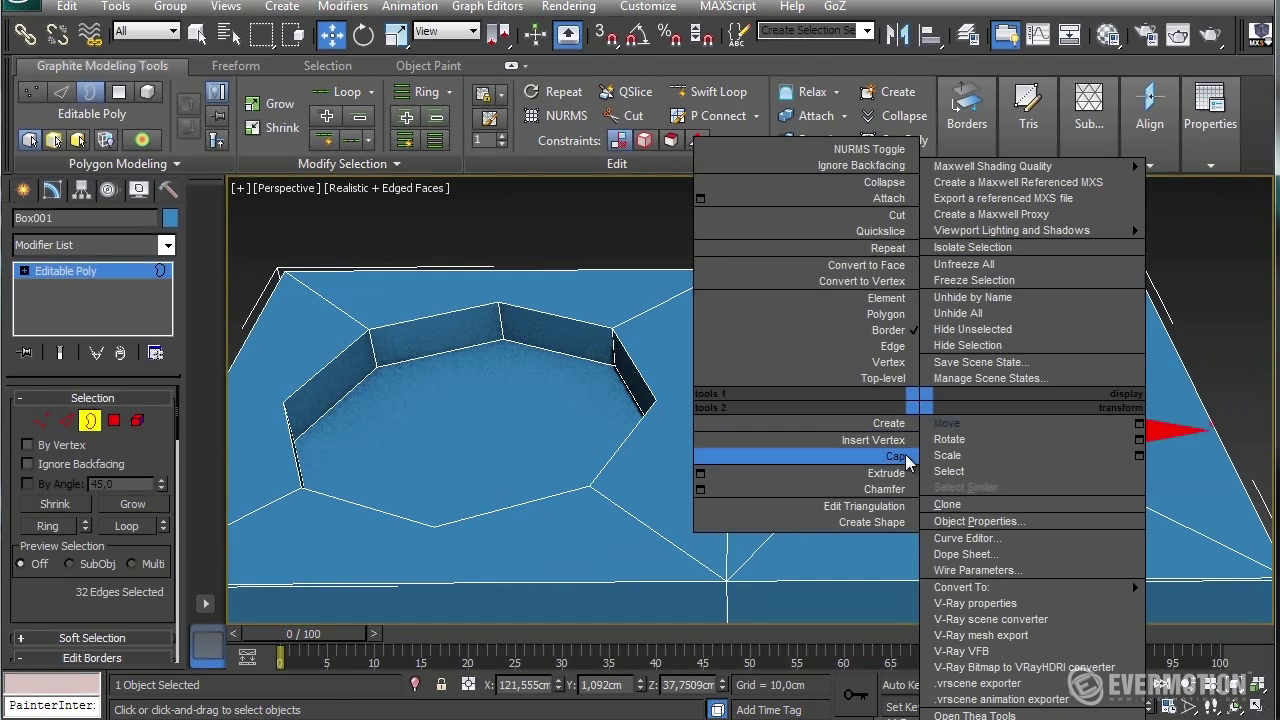
left_click(911, 459)
scroll(911, 470, "down", 2)
middle_click_drag(911, 474, 884, 540, "alt")
left_click(1095, 364)
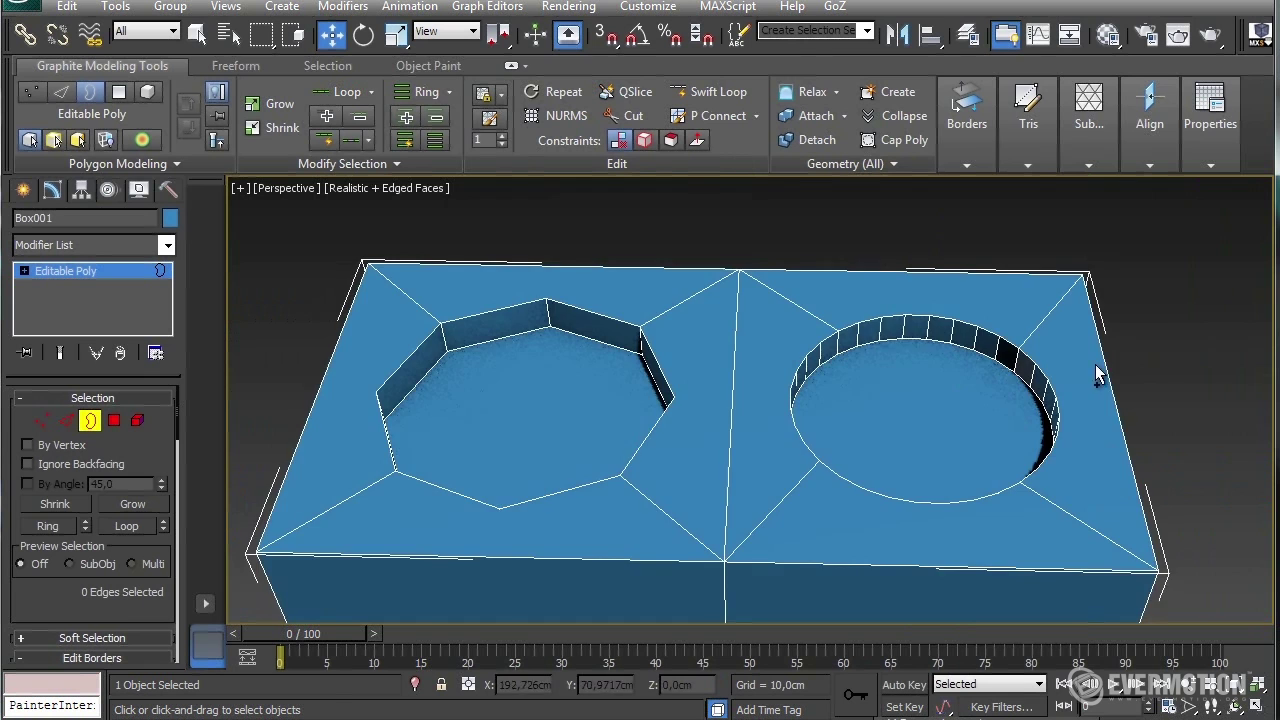
scroll(1056, 494, "down", 2)
middle_click_drag(1056, 494, 650, 335)
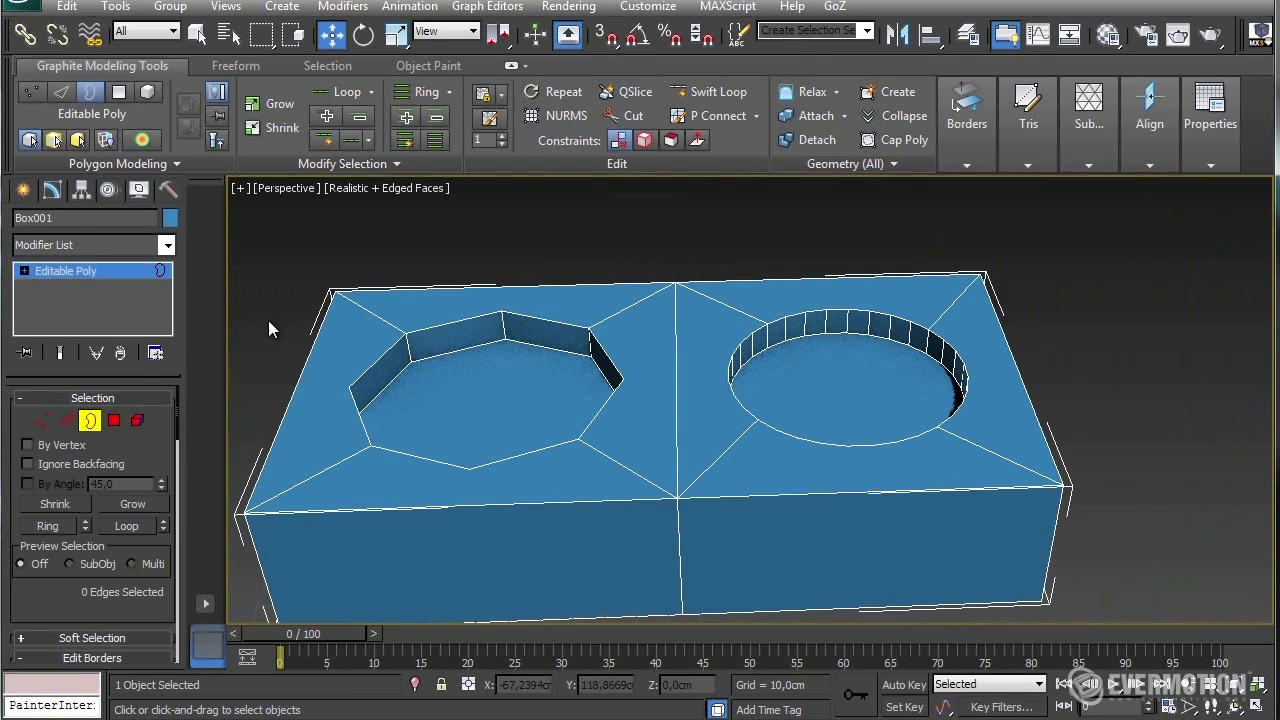
Select the ring of vertical wall edges inside the circular hole
left_click(87, 420)
key("2")
left_click(824, 325)
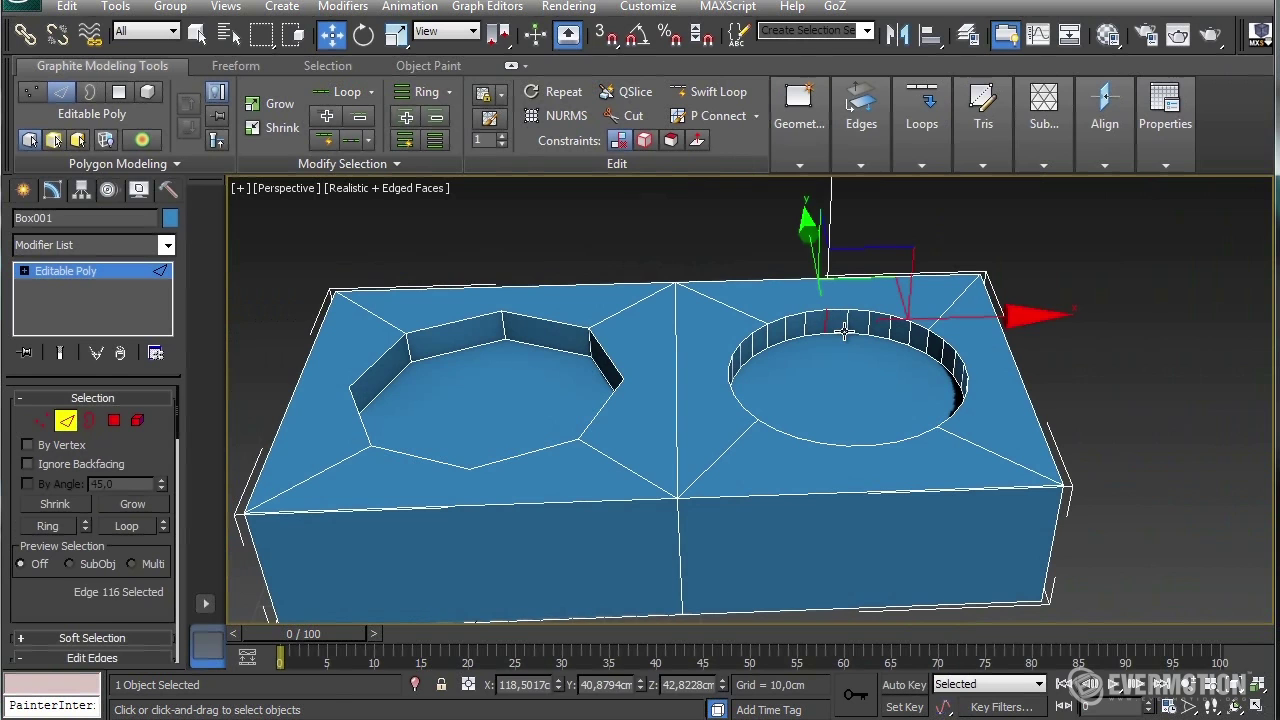
key("alt+r")
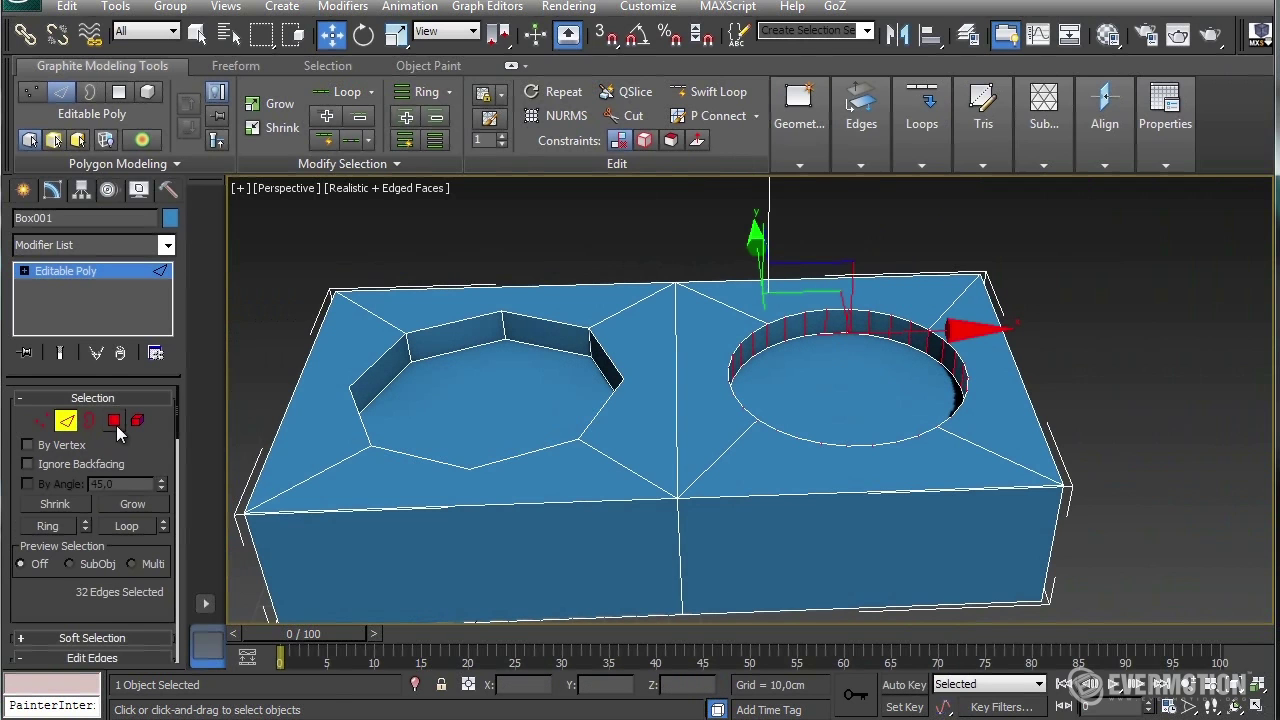
Extrude the two bottom polygons of the box downward by 114.1088 cm
left_click(114, 420)
middle_click_drag(1030, 364, 824, 363, "alt")
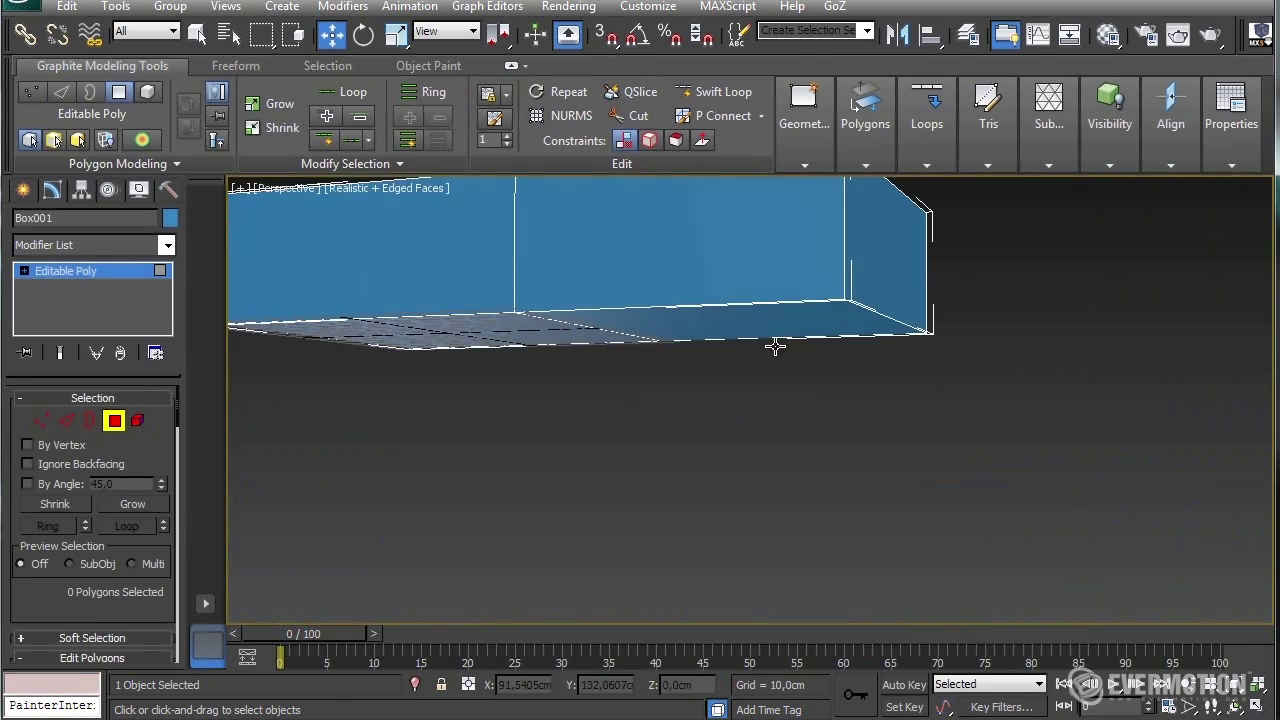
scroll(760, 380, "down", 2)
middle_click_drag(652, 437, 590, 350, "alt")
left_click(554, 334)
left_click(722, 263, "ctrl")
middle_click_drag(674, 257, 708, 338, "alt")
right_click(710, 339)
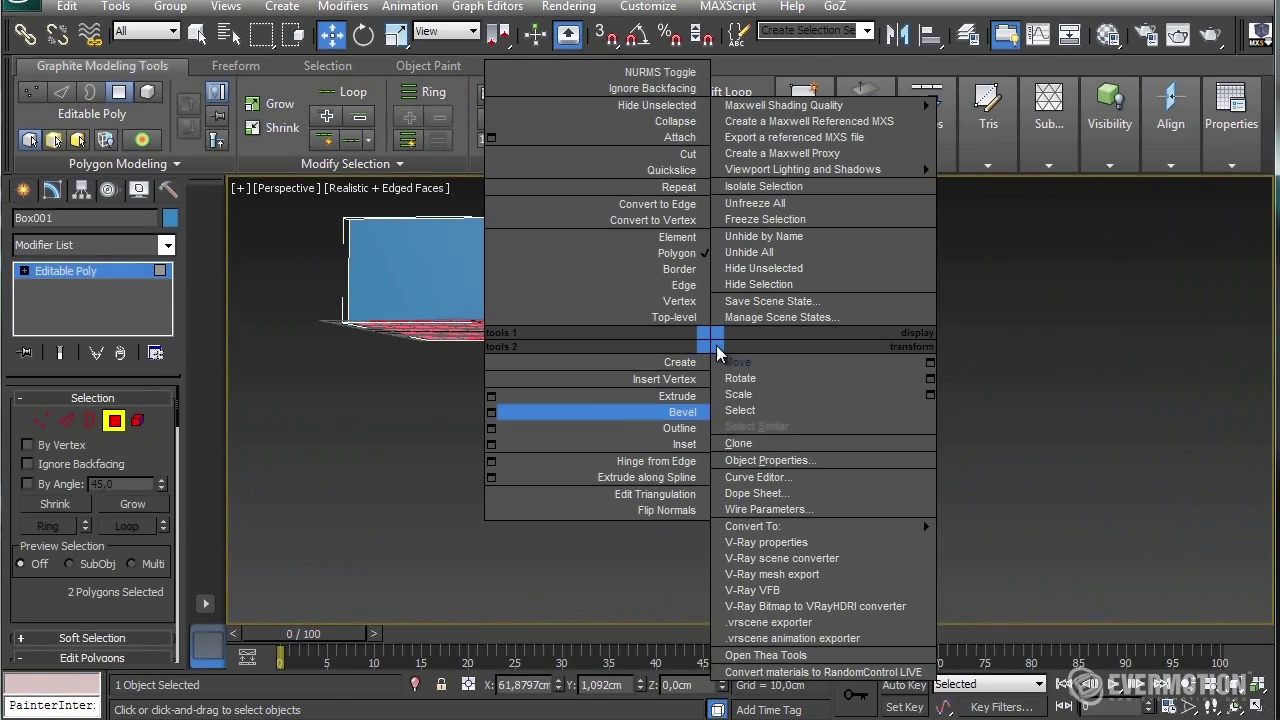
left_click(491, 396)
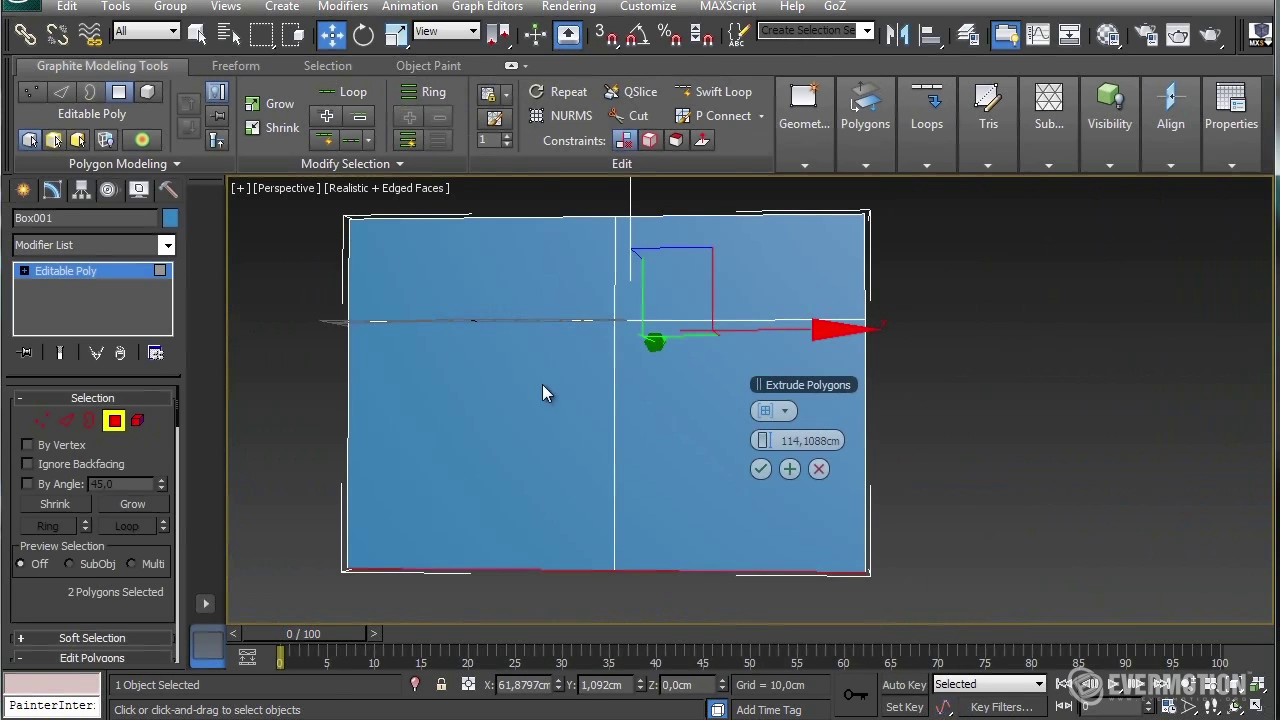
left_click(760, 469)
Grow the bottom polygon selection to the lower side faces, apply MSmooth three times, and clear the selection
middle_click_drag(757, 460, 617, 400, "alt")
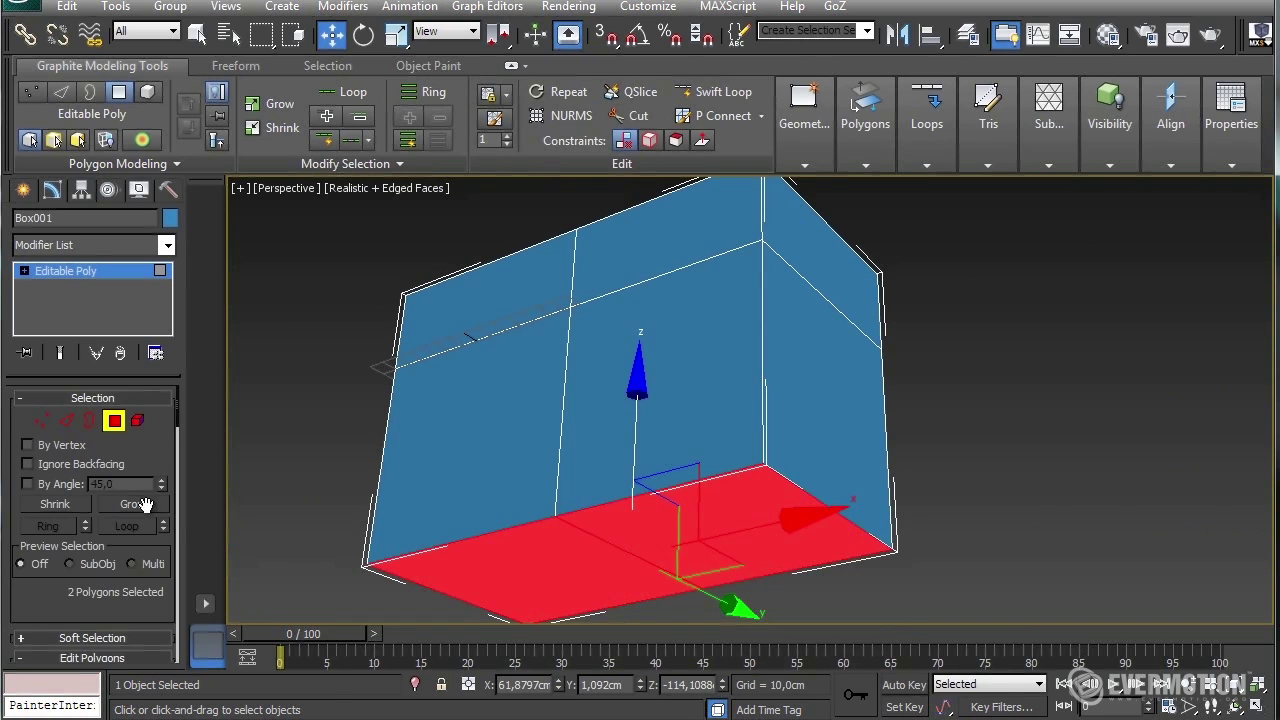
scroll(155, 452, "down", 1)
left_click(138, 468)
scroll(150, 416, "down", 15)
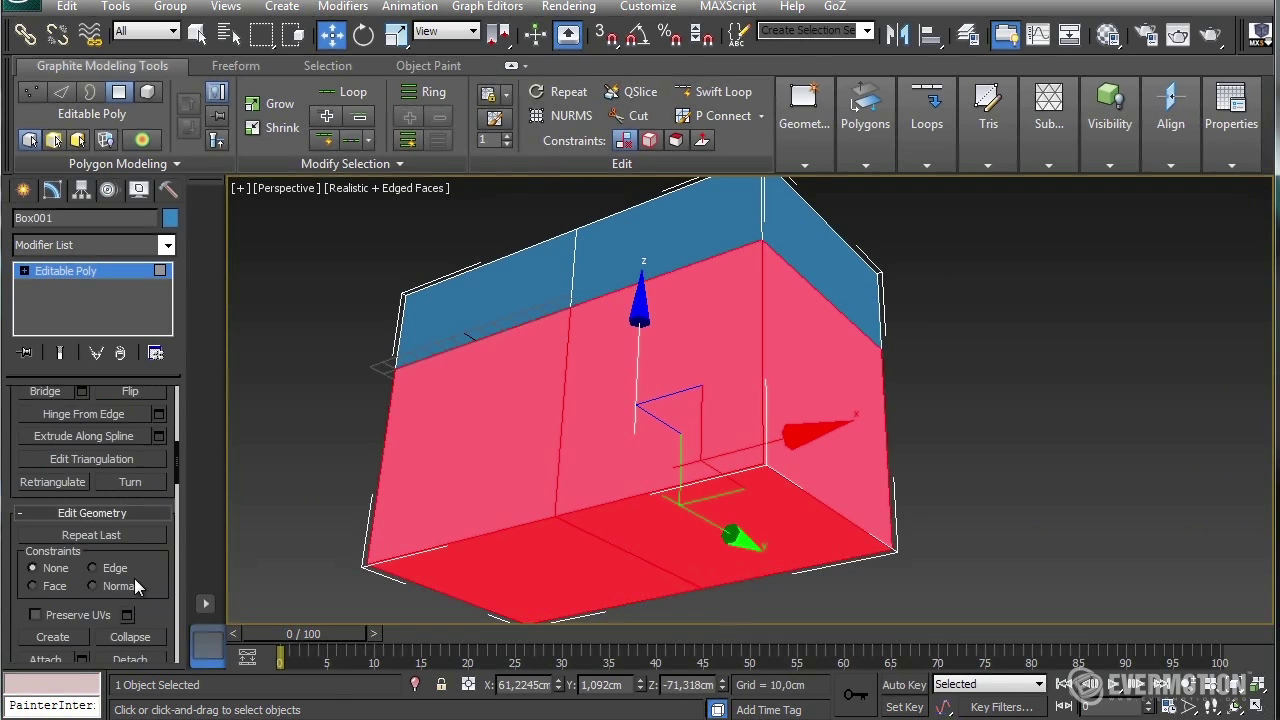
scroll(100, 593, "down", 4)
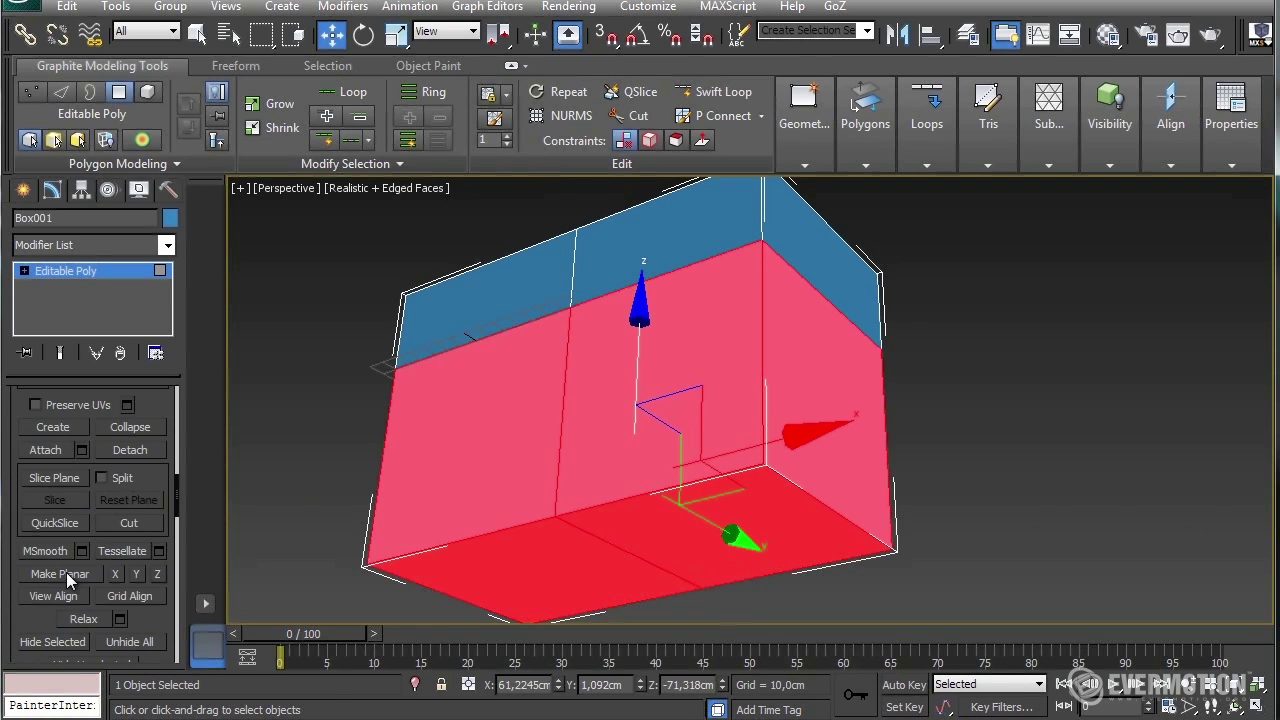
left_click(45, 551)
left_click(45, 551)
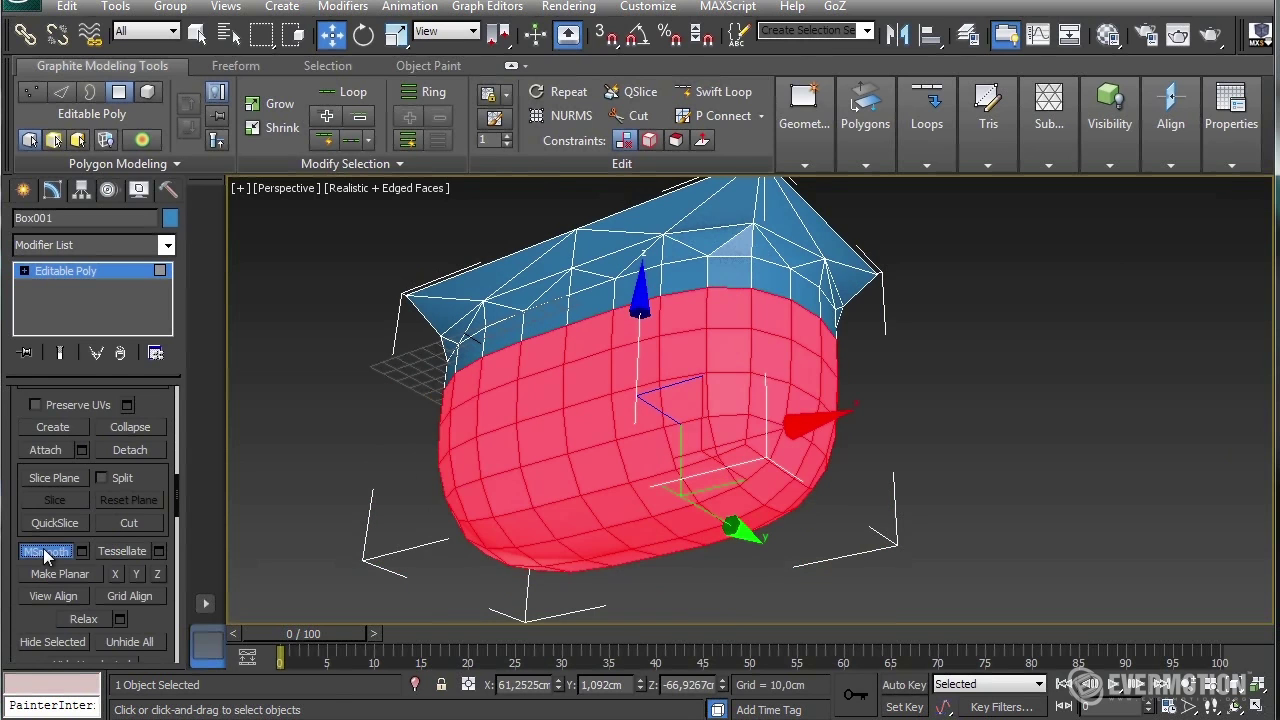
left_click(45, 551)
left_click(1181, 410)
middle_click_drag(880, 530, 750, 425, "alt")
Select a 3 by 3 block of polygons near the lower corner on the smoothed body's front side
left_click(24, 270)
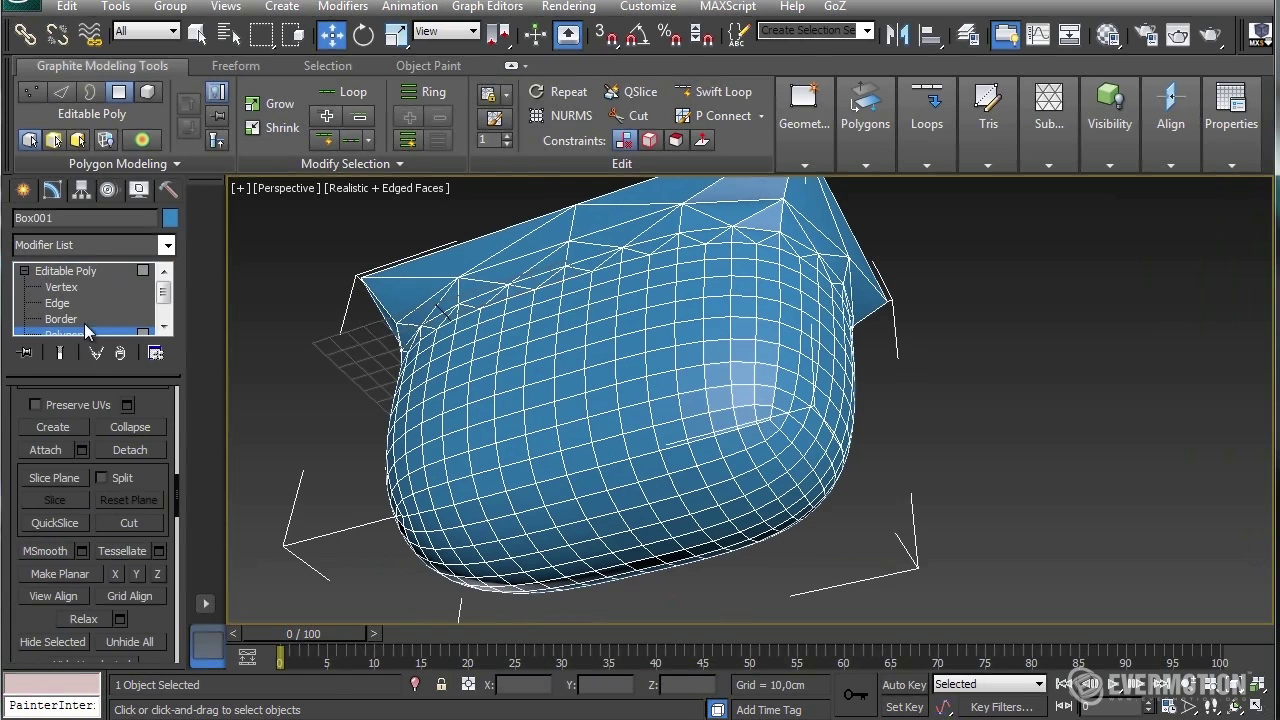
left_click(722, 400)
left_click(746, 396, "ctrl")
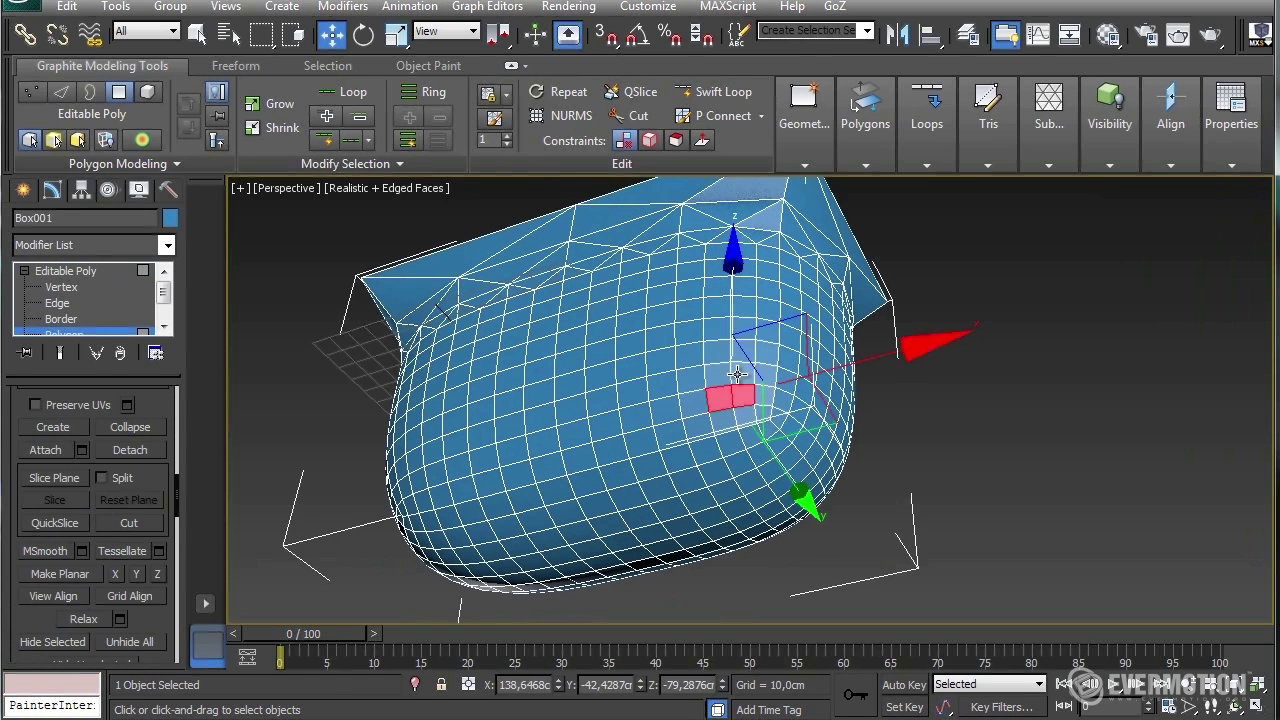
left_click(739, 373, "ctrl")
left_click(716, 382, "ctrl")
left_click(695, 402, "ctrl")
left_click(691, 379, "ctrl")
left_click(685, 353, "ctrl")
left_click(723, 352, "ctrl")
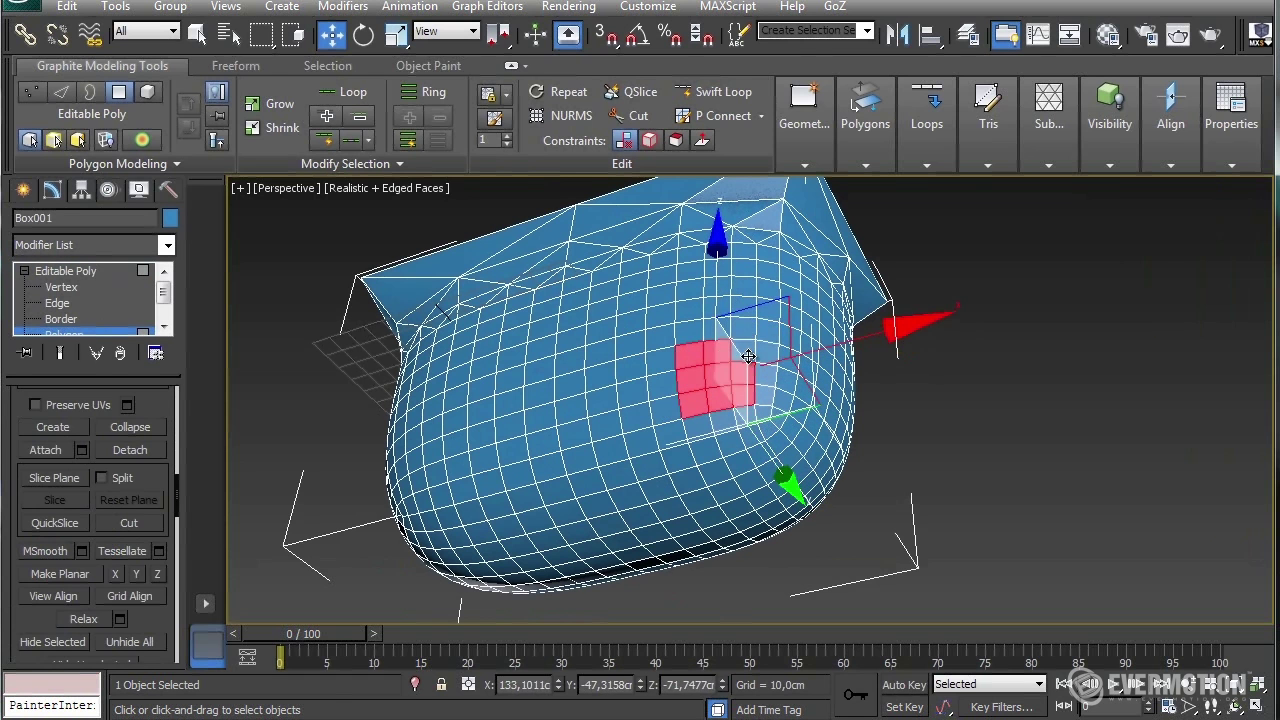
left_click(743, 349, "ctrl")
scroll(746, 340, "up", 1)
middle_click_drag(830, 345, 791, 405, "alt")
middle_click_drag(638, 405, 694, 442, "alt")
scroll(760, 401, "up", 2)
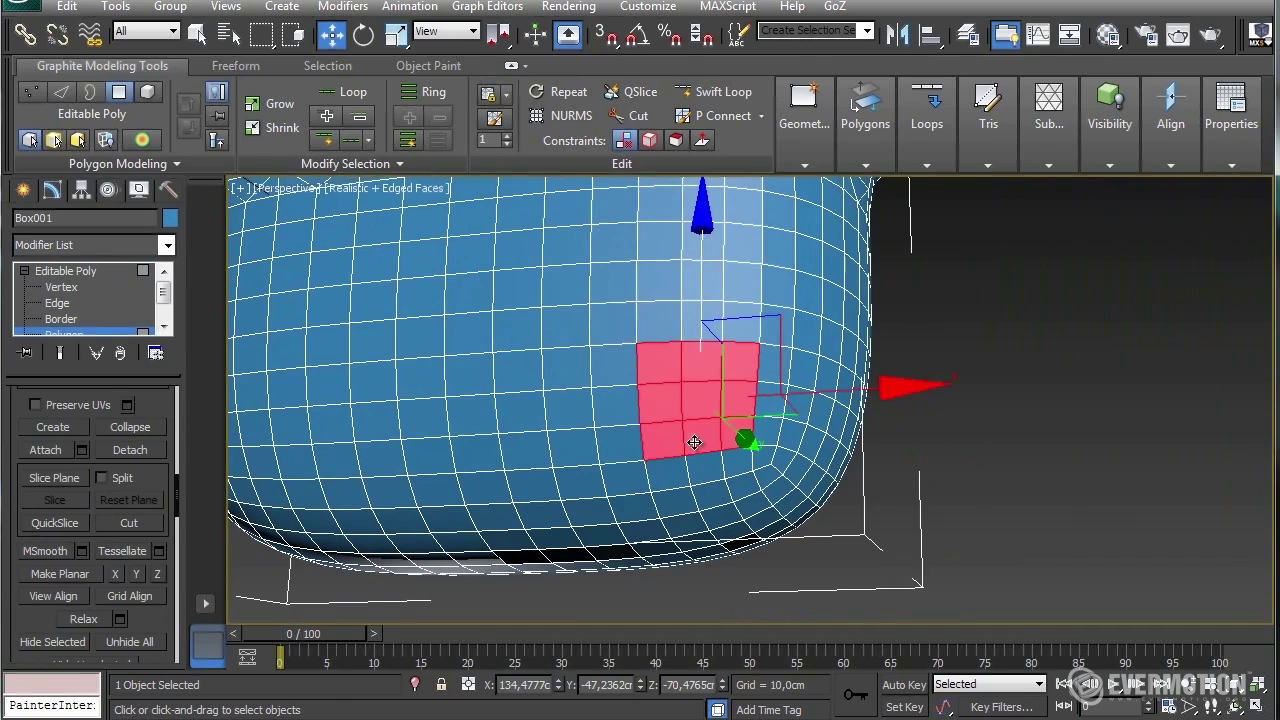
right_click(582, 449)
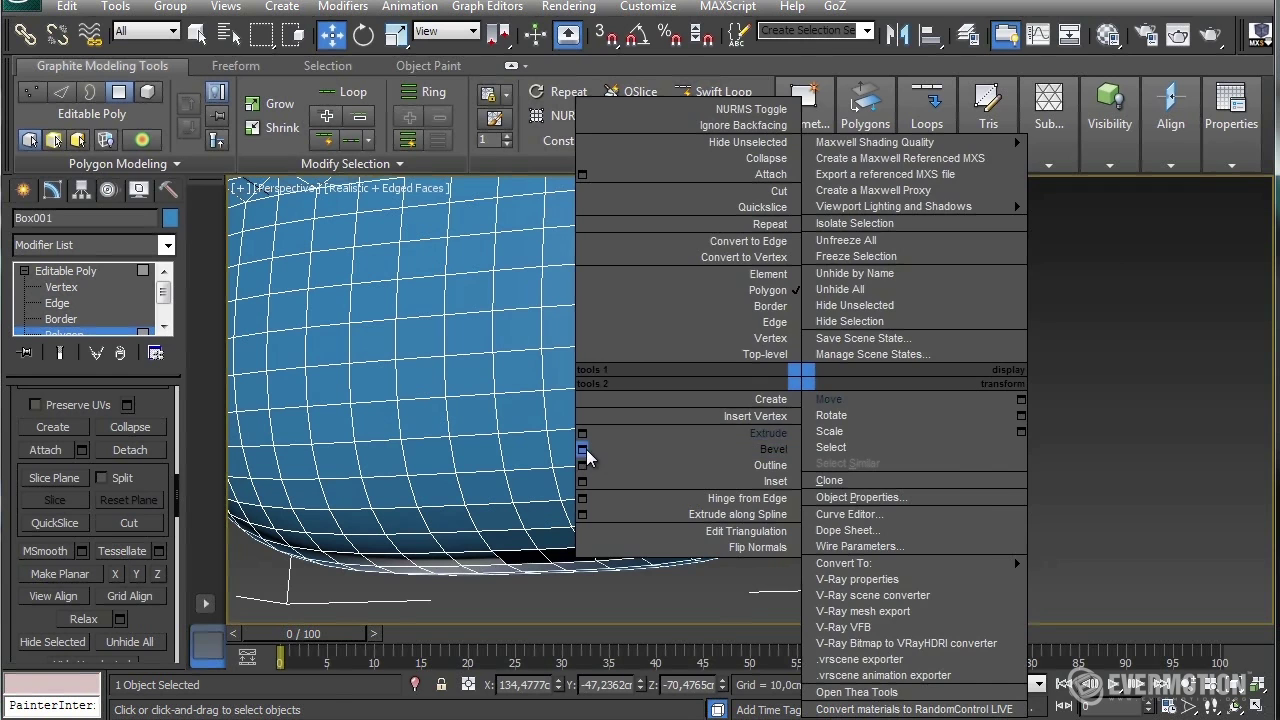
key("Escape")
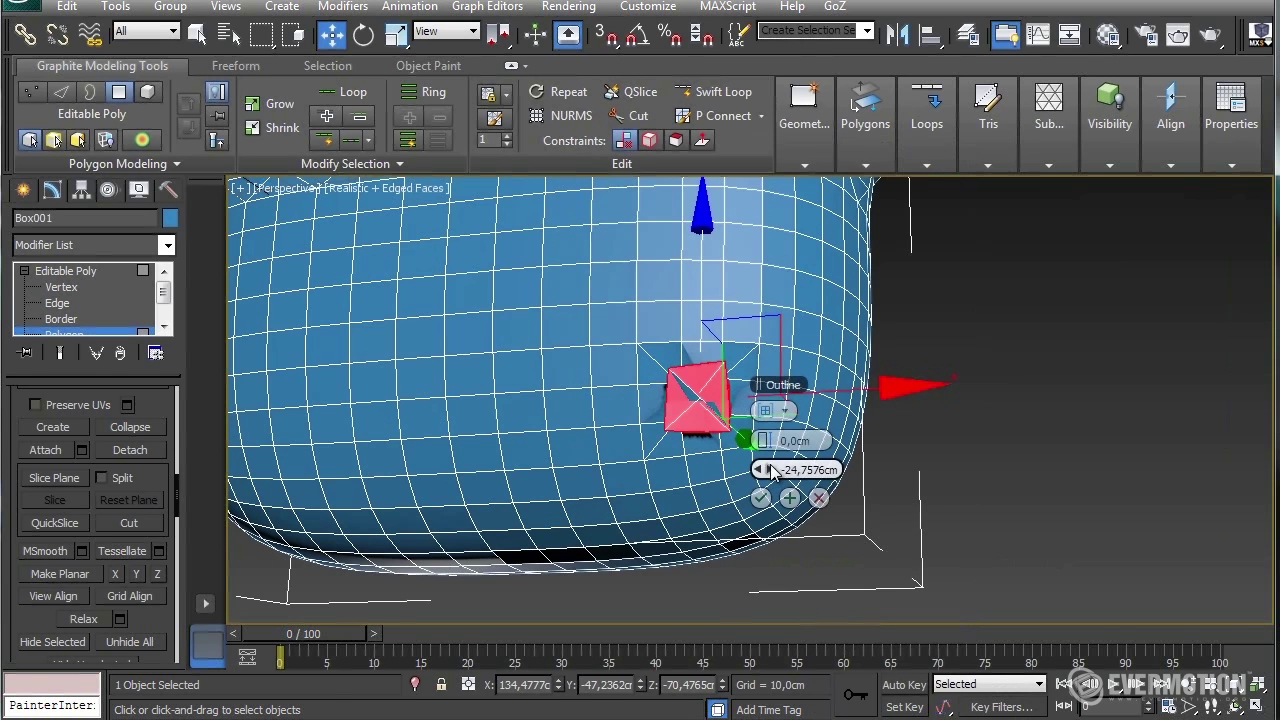
left_click(818, 497)
middle_click_drag(818, 497, 786, 434, "alt")
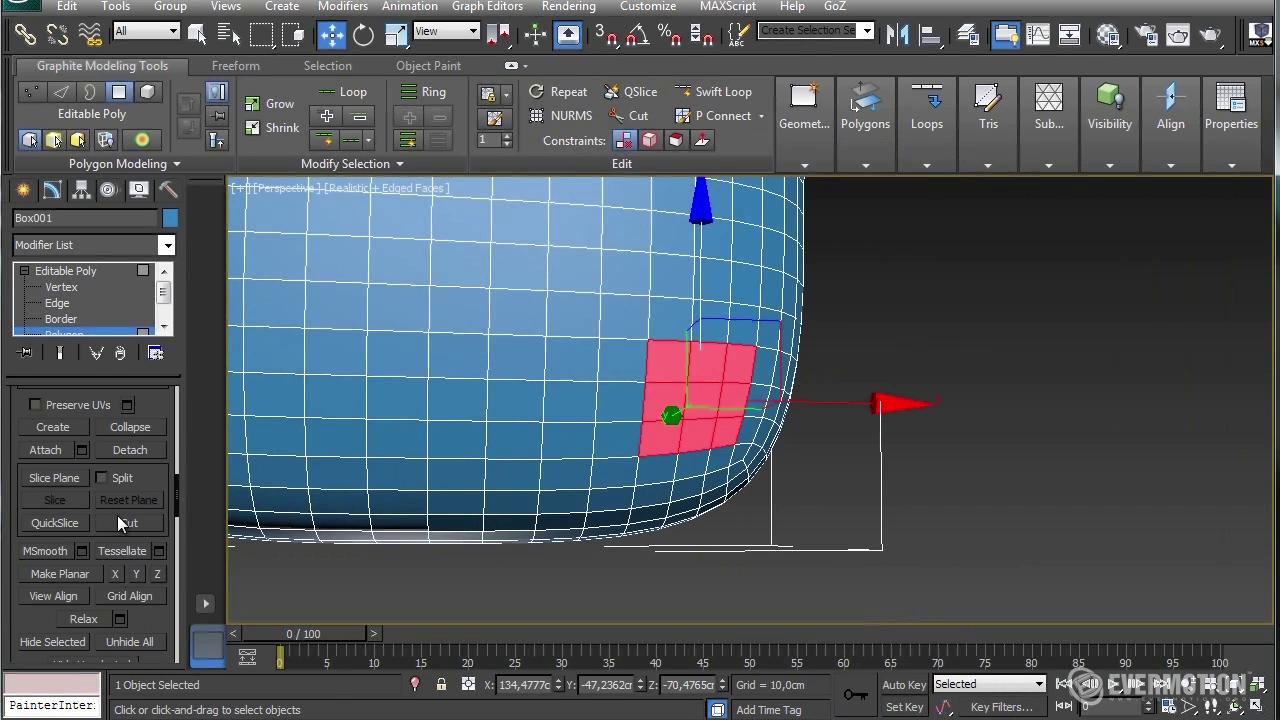
Delete the selected 3 by 3 polygon block and cap the border of the resulting hole
scroll(167, 410, "down", 5)
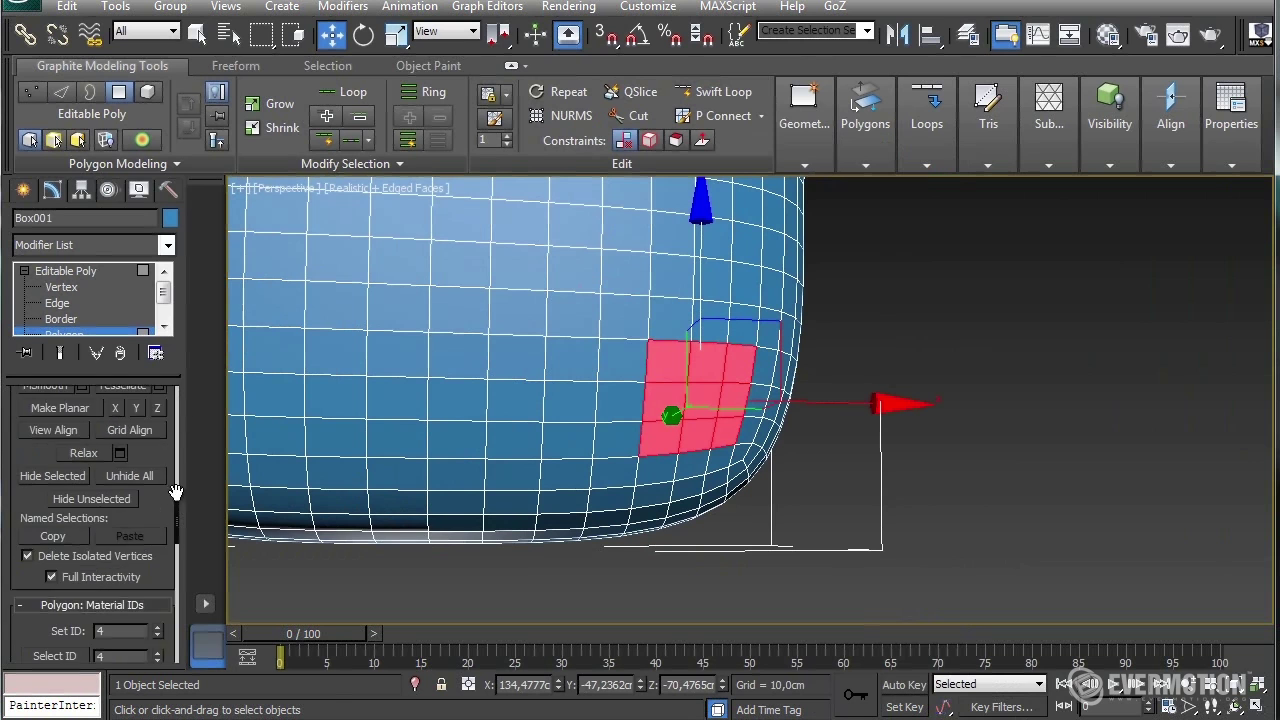
scroll(162, 474, "down", 5)
scroll(140, 560, "up", 10)
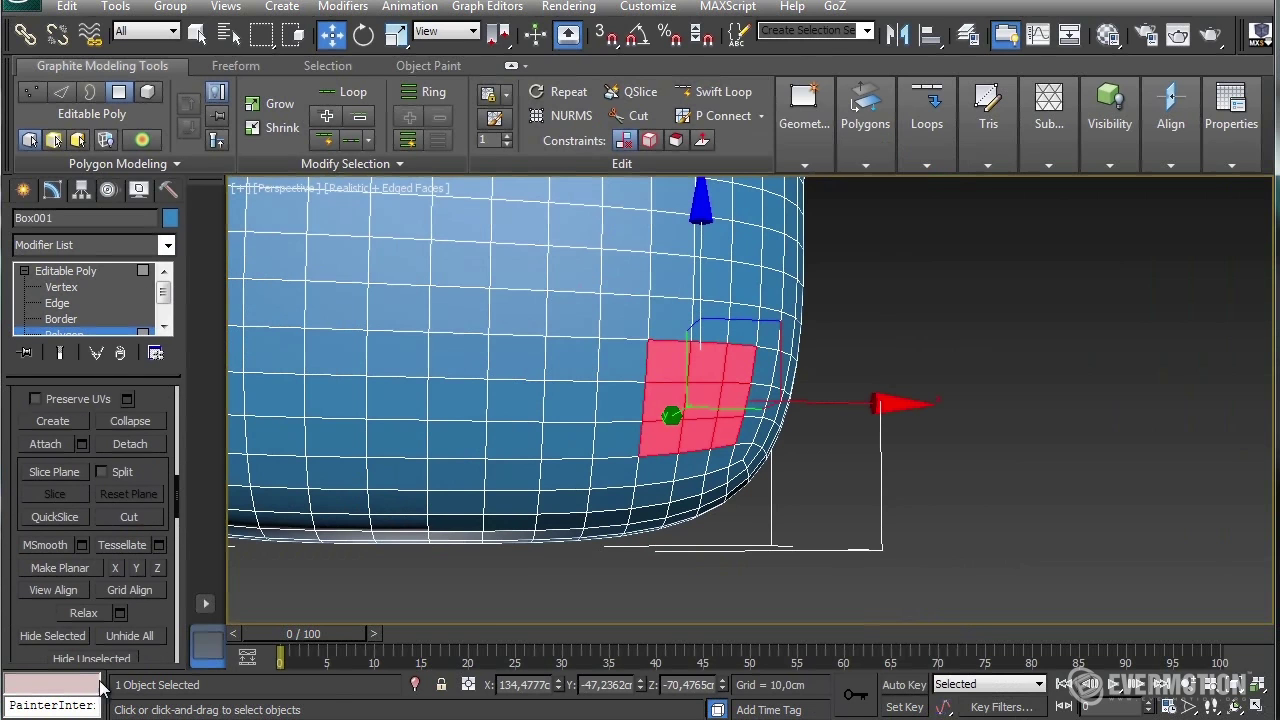
key("Delete")
key("3")
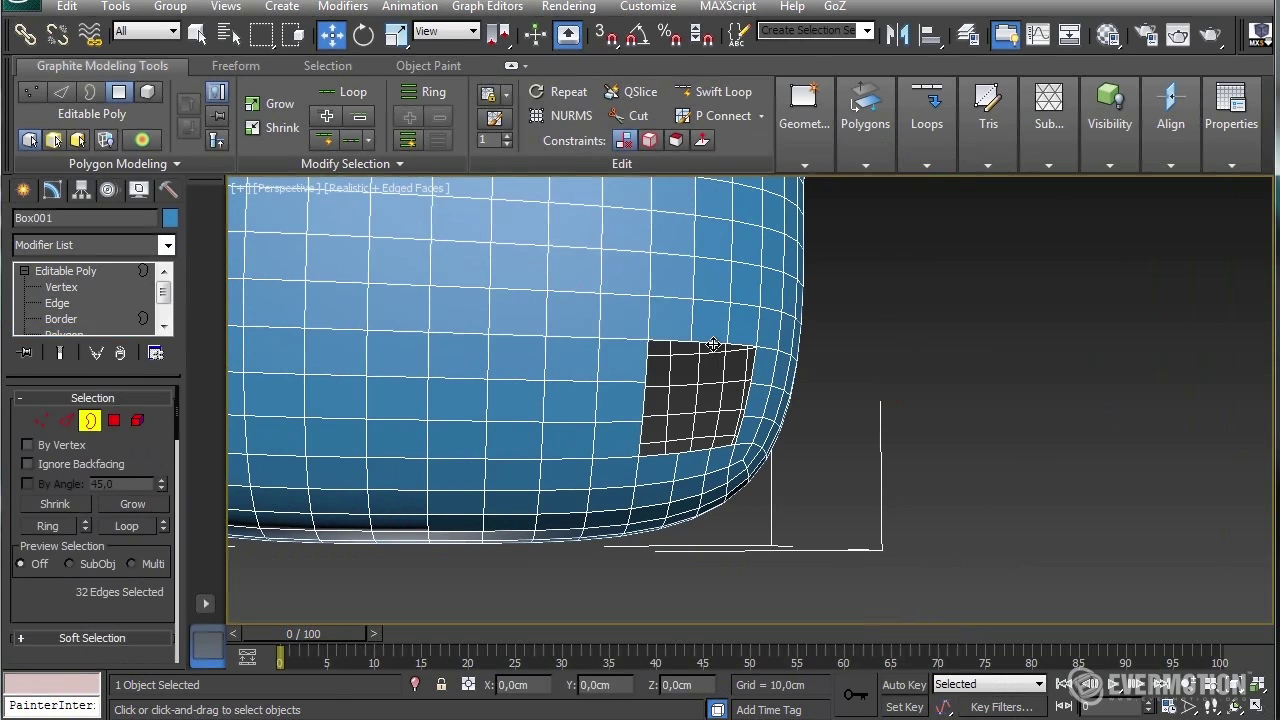
left_click(709, 342)
right_click(707, 339)
left_click(701, 396)
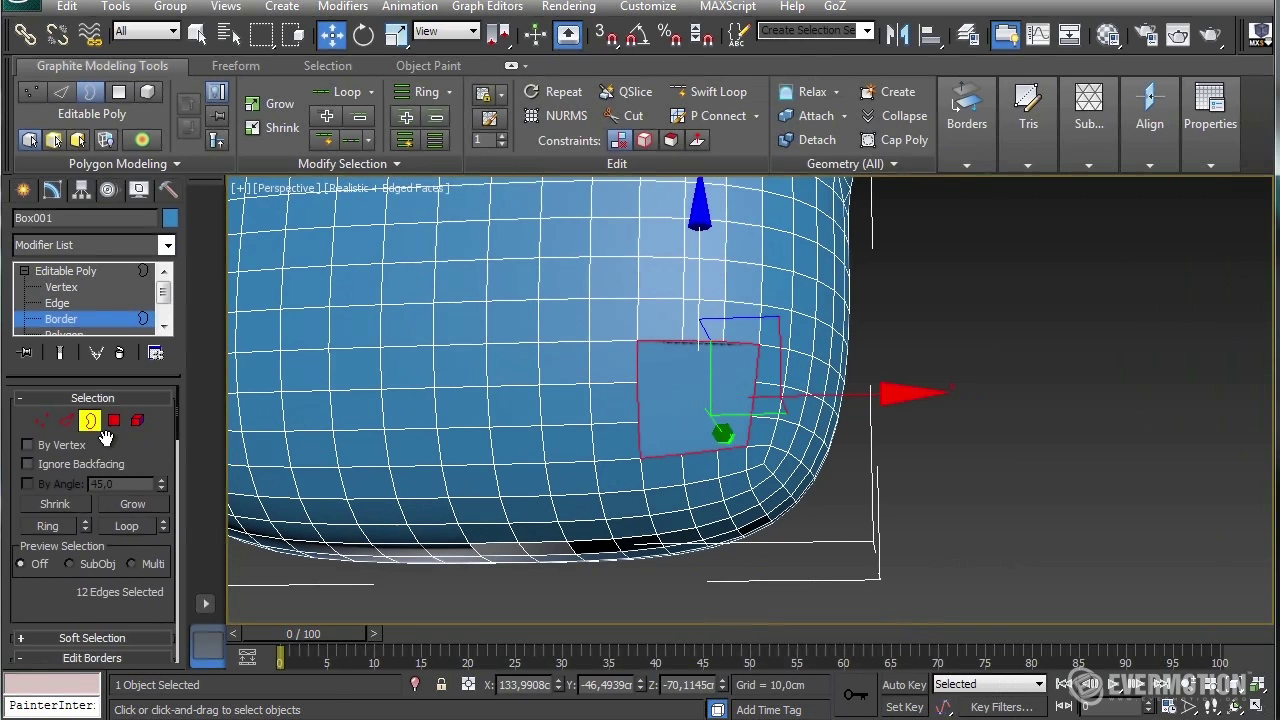
Turn the capped polygon into a regular round shape with GeoPoly and clear the selection
left_click(90, 420)
key("4")
left_click(711, 383)
mouse_move(881, 117)
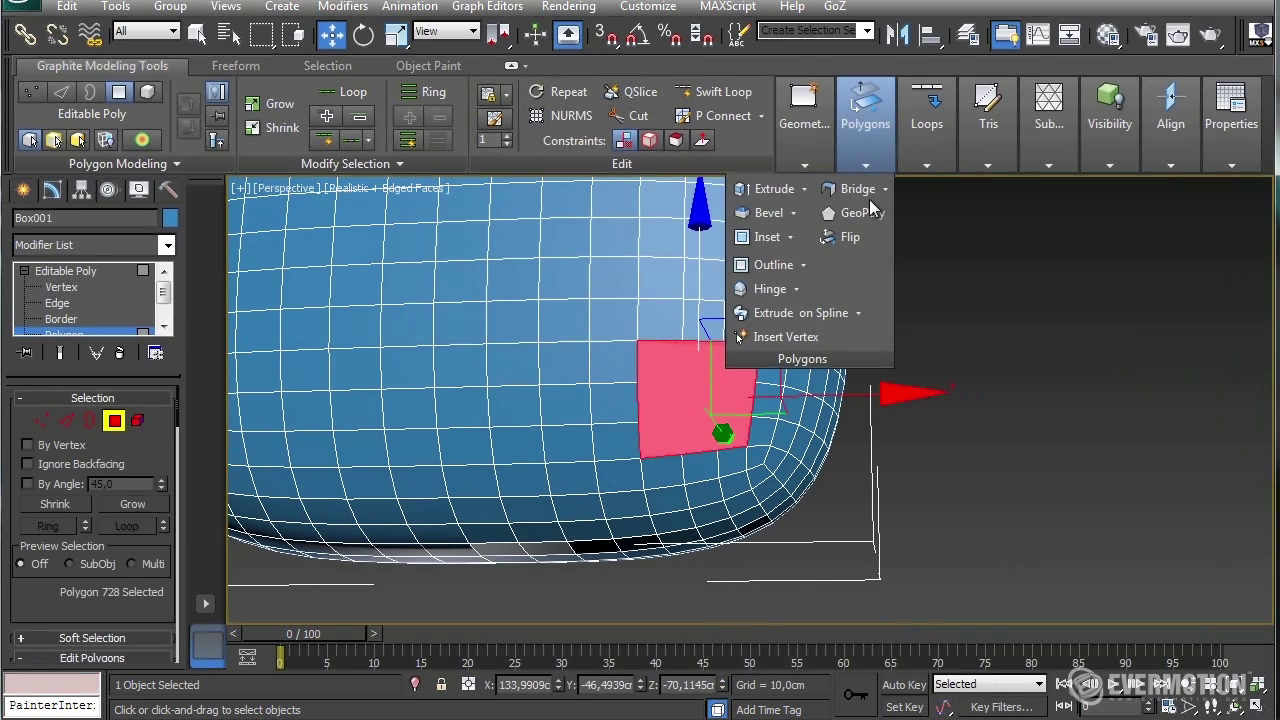
left_click(867, 212)
left_click(1008, 409)
Extrude the round polygon inward to form a circular recess, with edged faces hidden, and leave polygon editing
middle_click_drag(1008, 409, 720, 443, "alt")
key("F4")
left_click(720, 440)
right_click(718, 433)
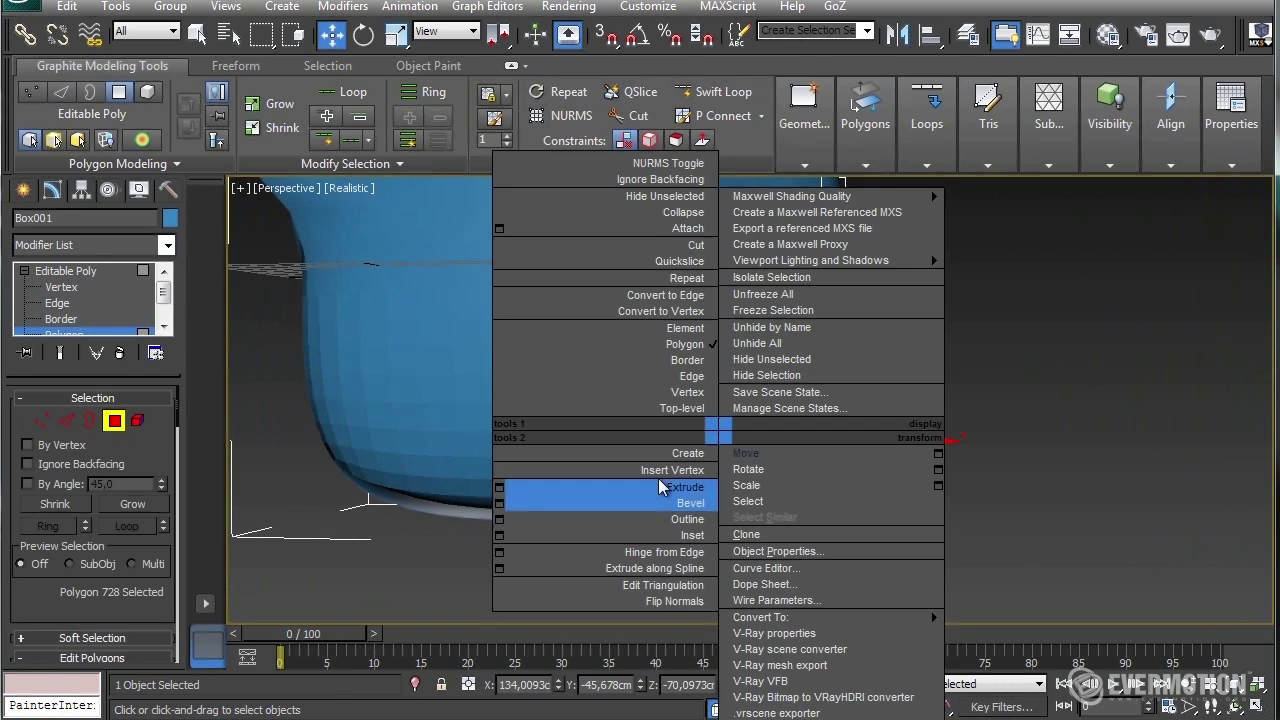
left_click(499, 487)
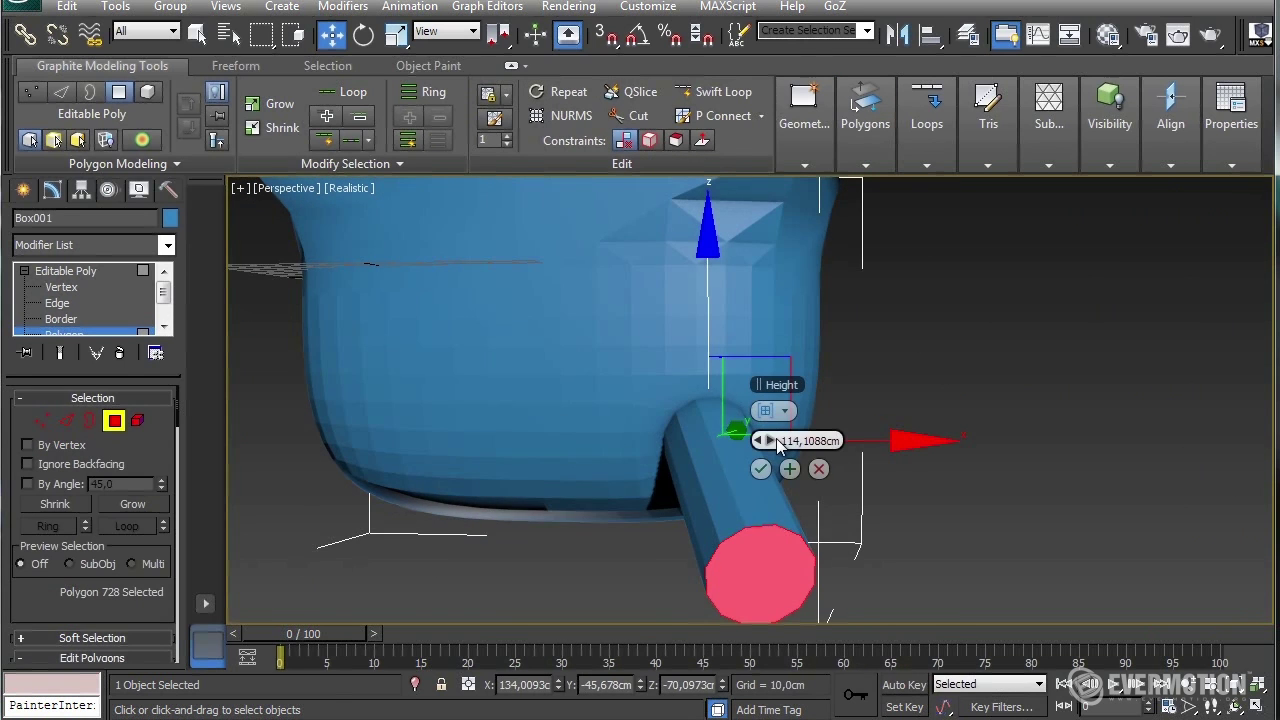
left_click_drag(803, 458, 790, 480)
left_click(758, 472)
middle_click_drag(758, 472, 911, 518, "alt")
left_click(934, 364)
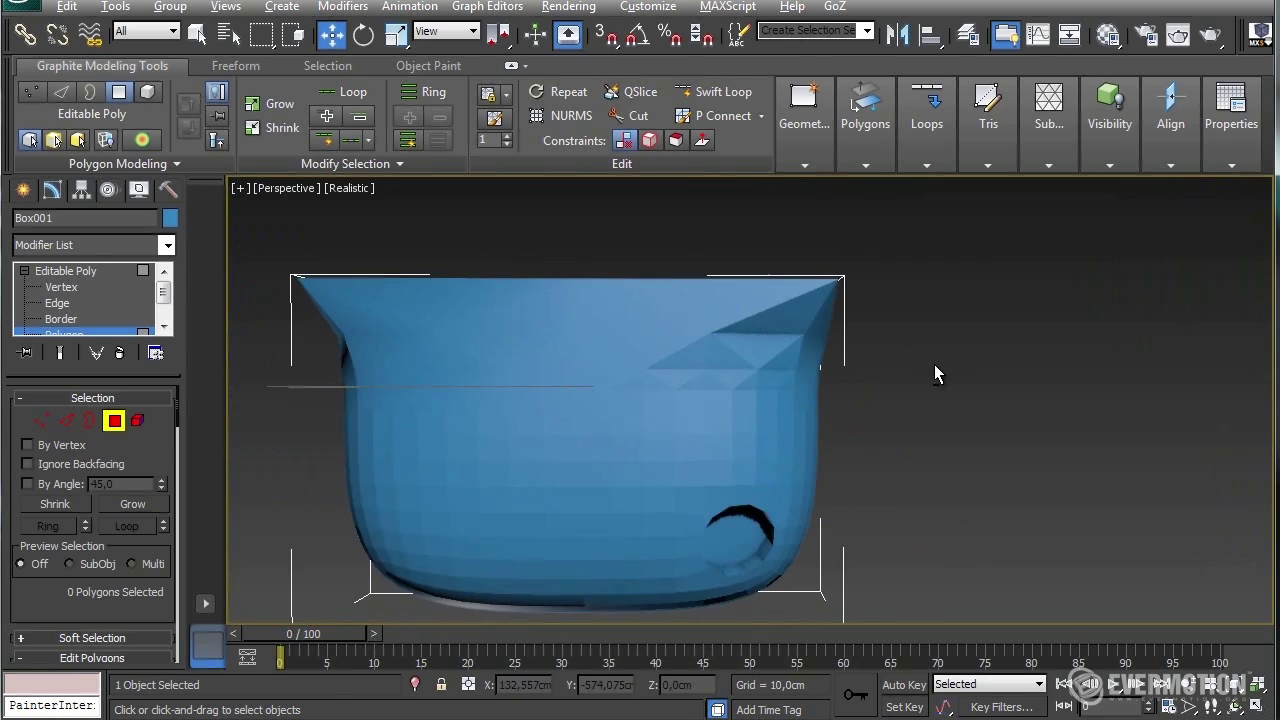
middle_click_drag(934, 364, 930, 400, "alt")
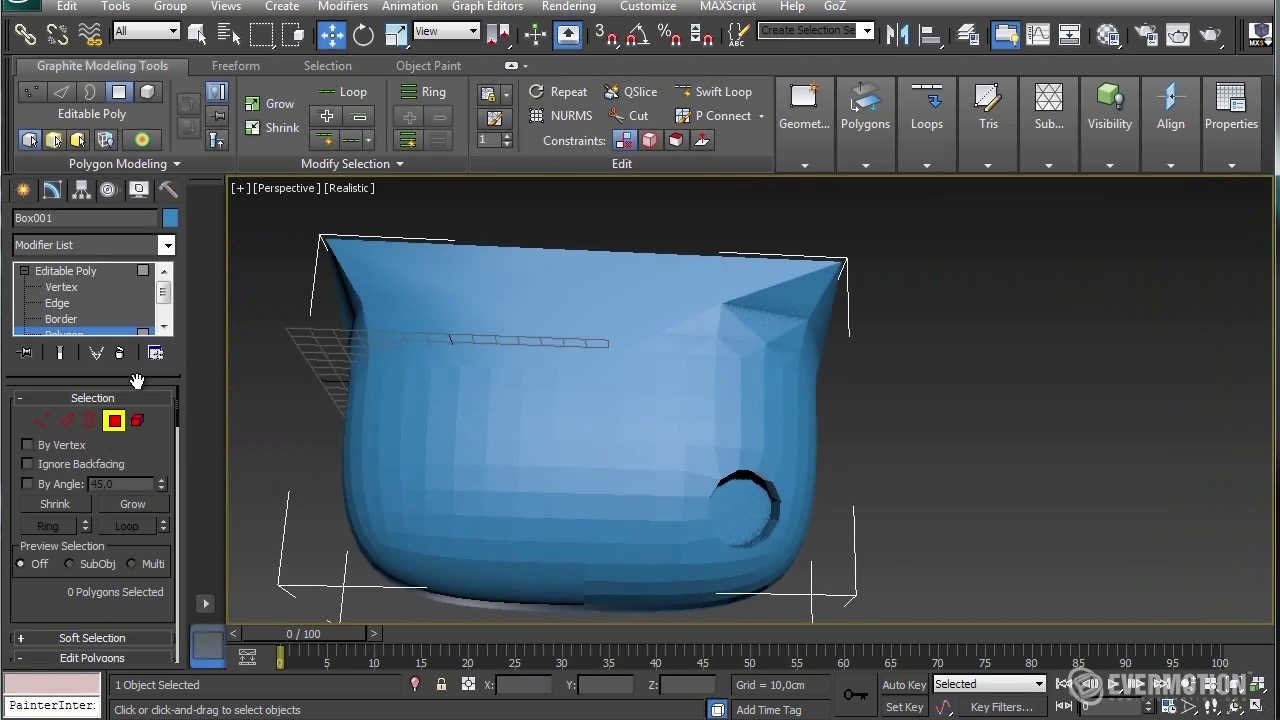
left_click(111, 422)
key("F4")
middle_click_drag(869, 316, 818, 473, "alt")
key("F4")
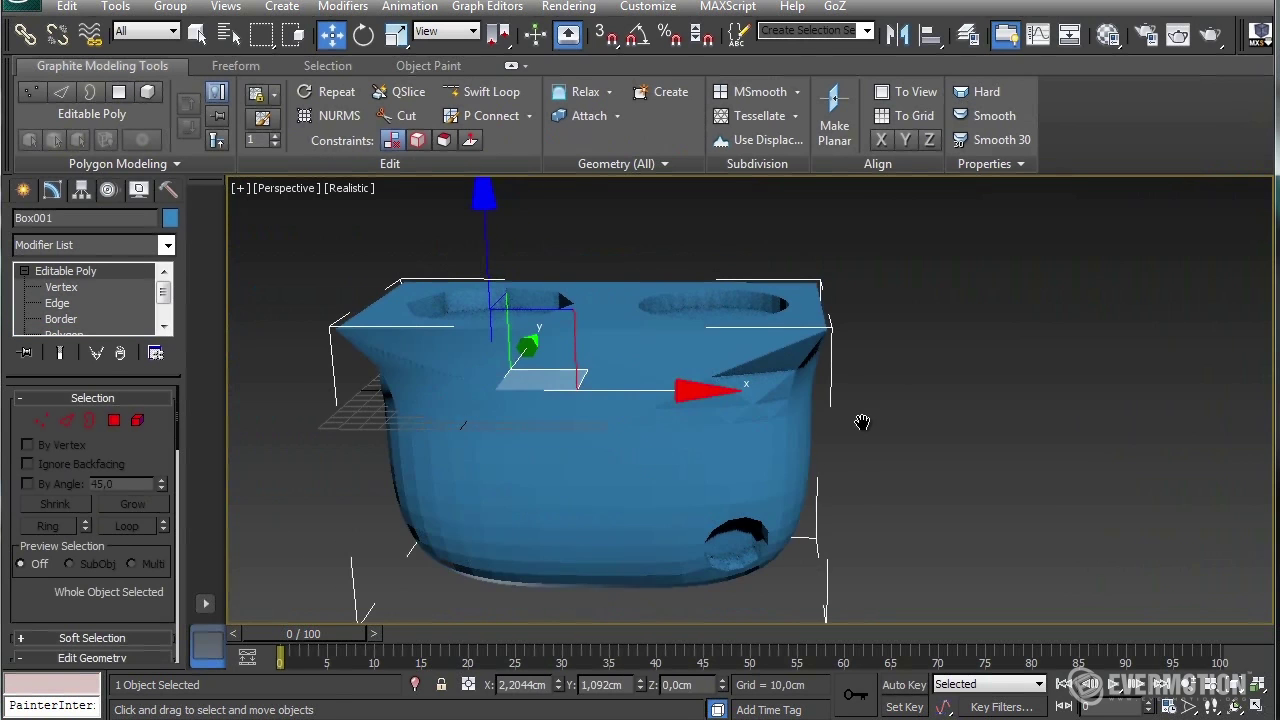
middle_click_drag(860, 423, 970, 412)
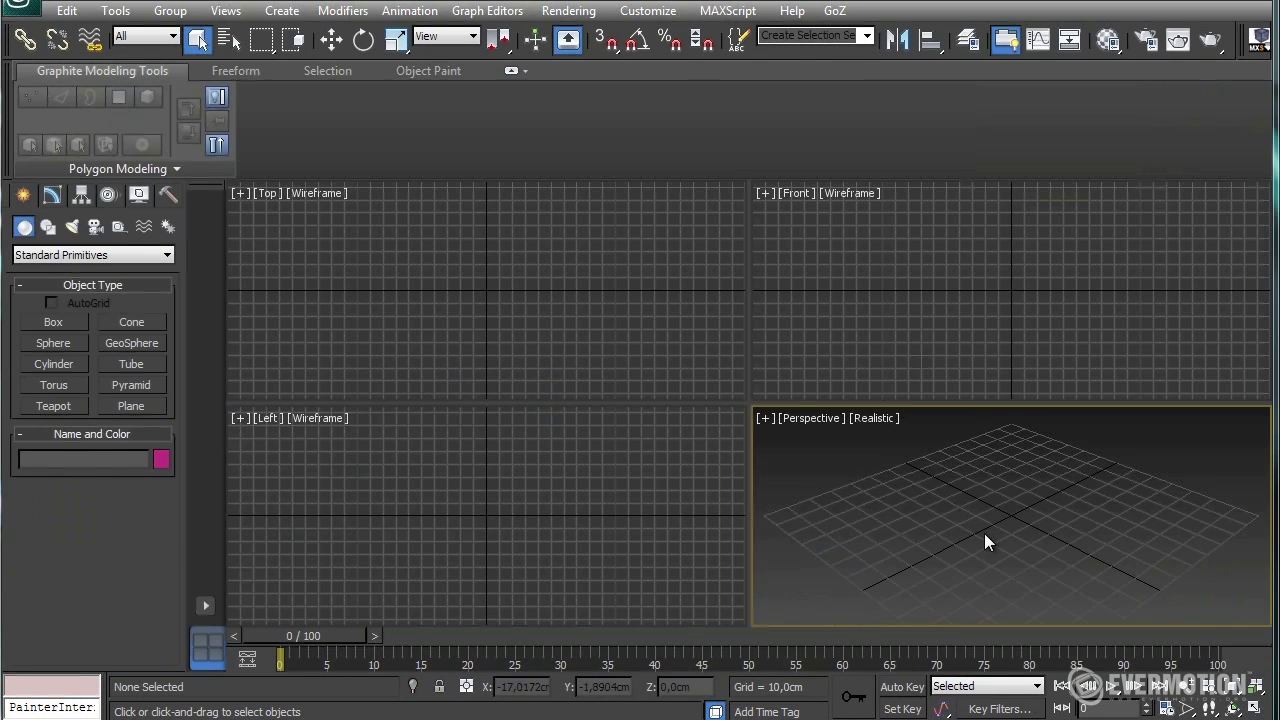
Create a box about 140.9 cm long, 75.9 cm wide and 51.9 cm high in the maximized perspective view
middle_click_drag(985, 535, 944, 506)
key("alt+w")
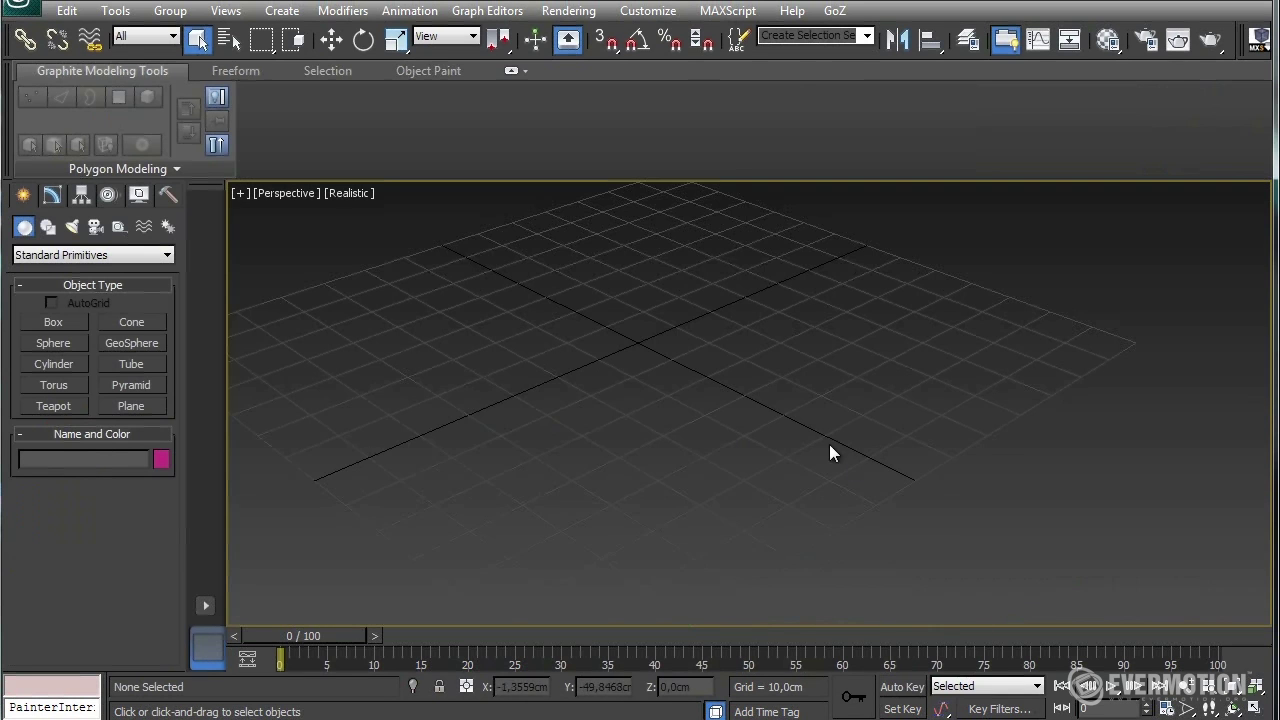
middle_click_drag(680, 377, 786, 476)
left_click(54, 322)
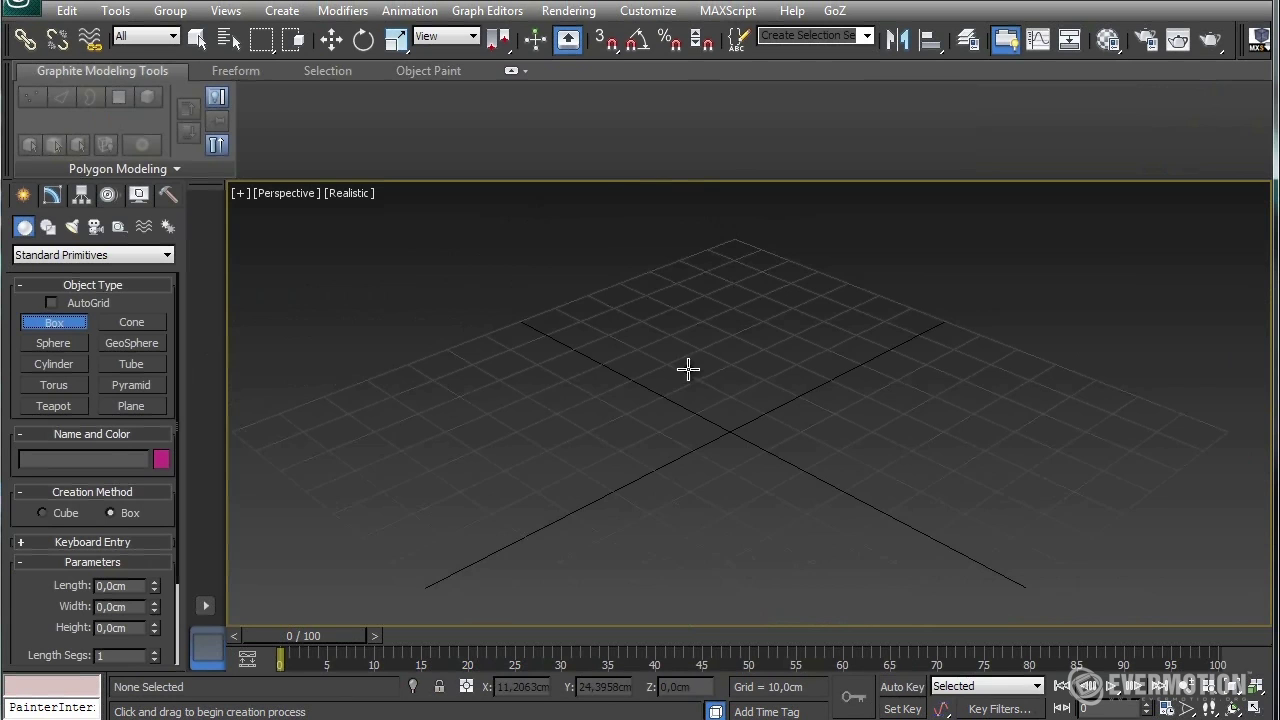
scroll(686, 366, "down", 4)
left_click_drag(680, 316, 825, 574)
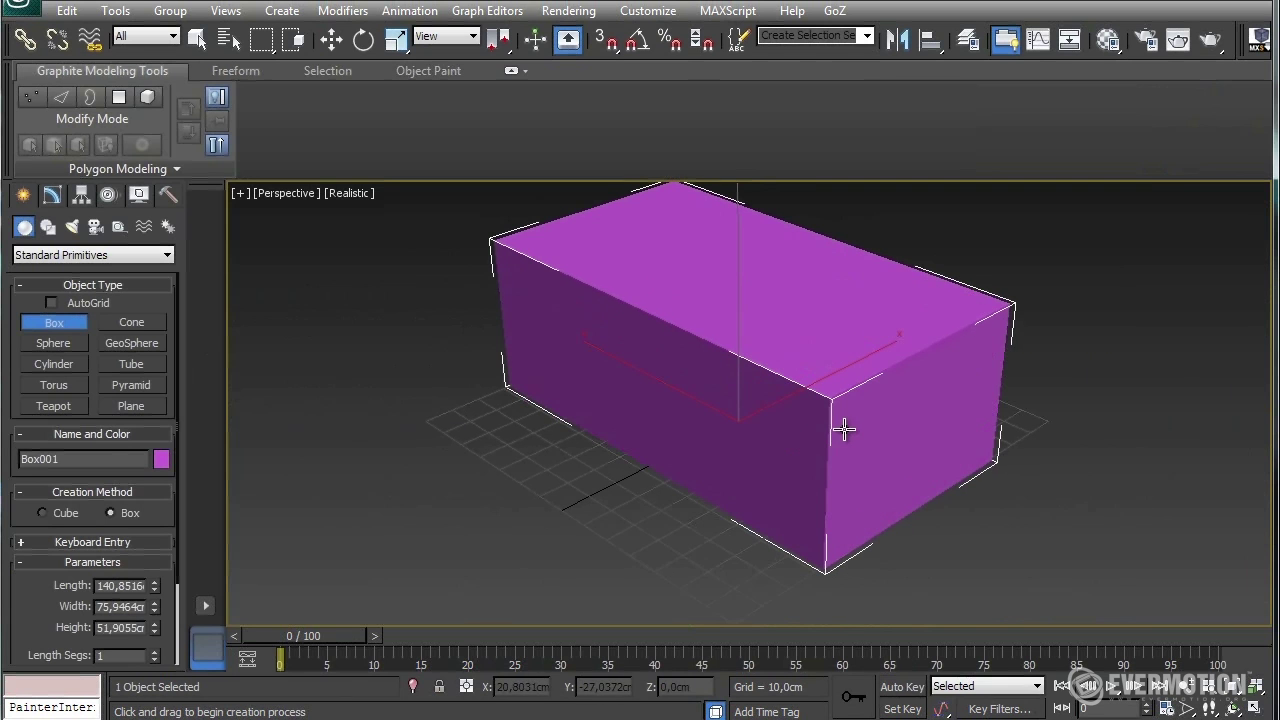
left_click(843, 427)
right_click(844, 414)
Convert the new box to an Editable Poly
right_click(930, 349)
mouse_move(1025, 537)
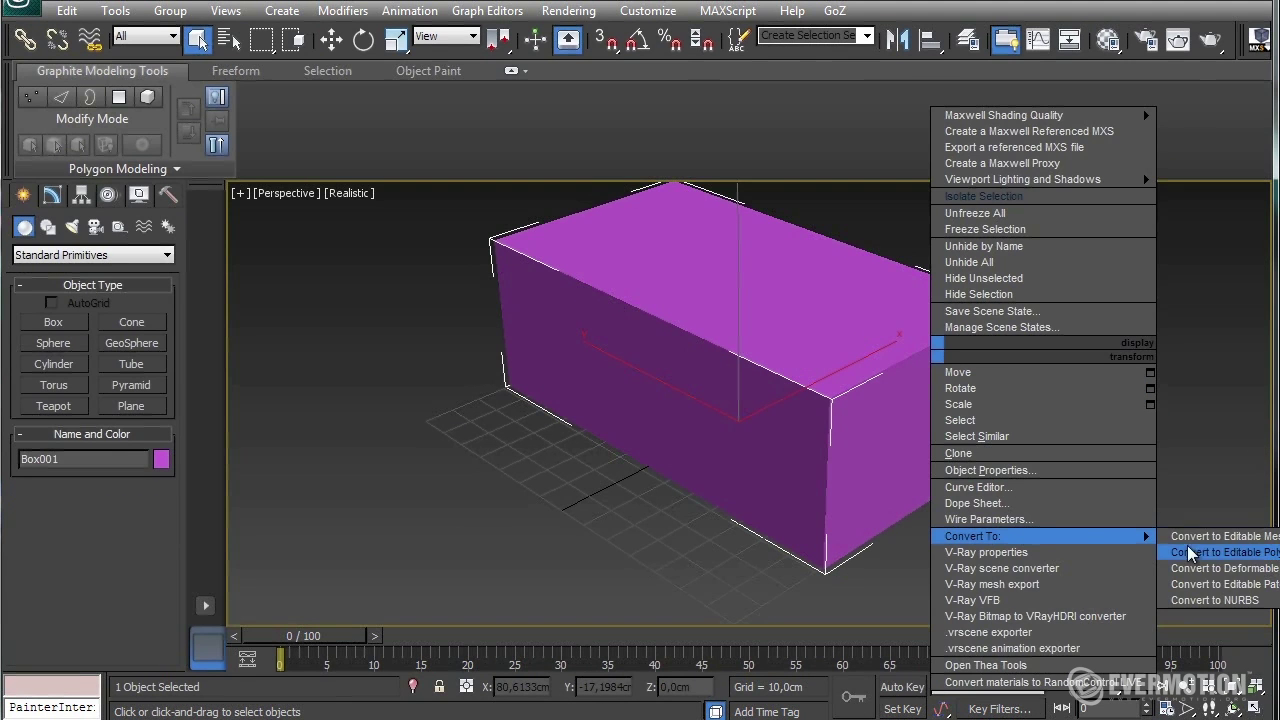
left_click(1200, 556)
Bevel the box's top polygon inward to form a smaller inner rectangle with a surrounding rim
left_click(112, 425)
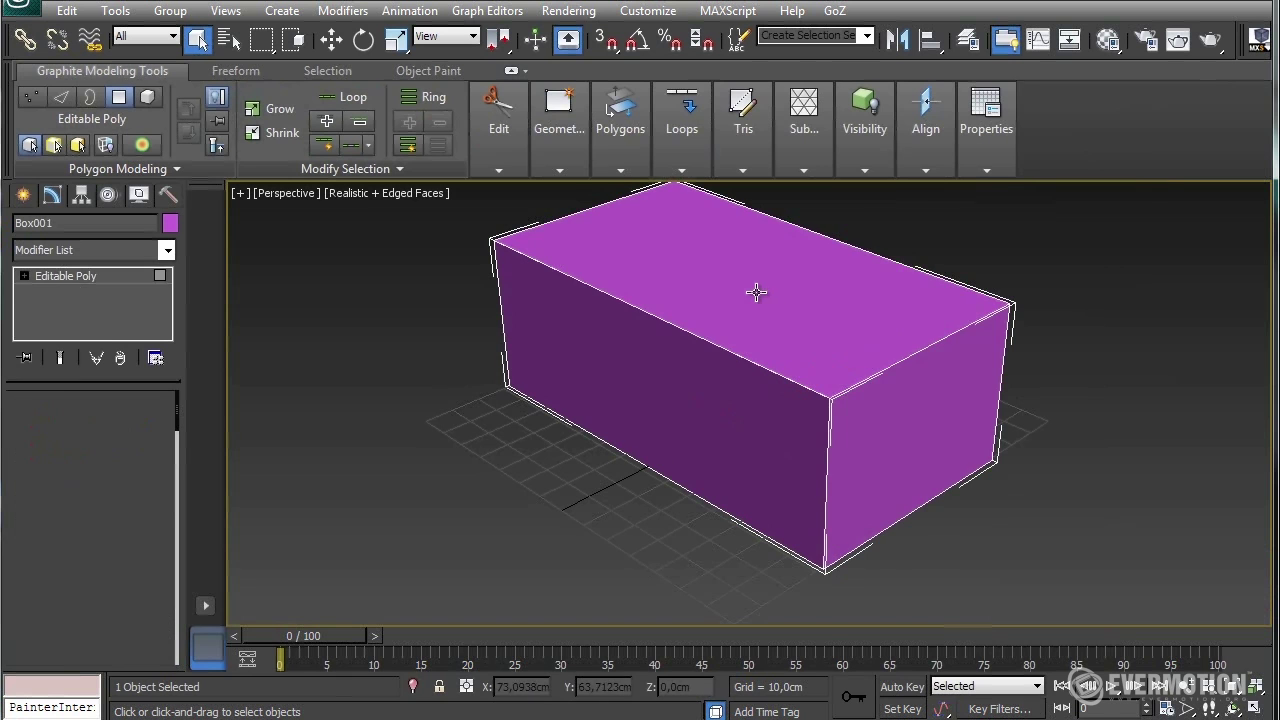
left_click(760, 325)
right_click(755, 348)
left_click(535, 421)
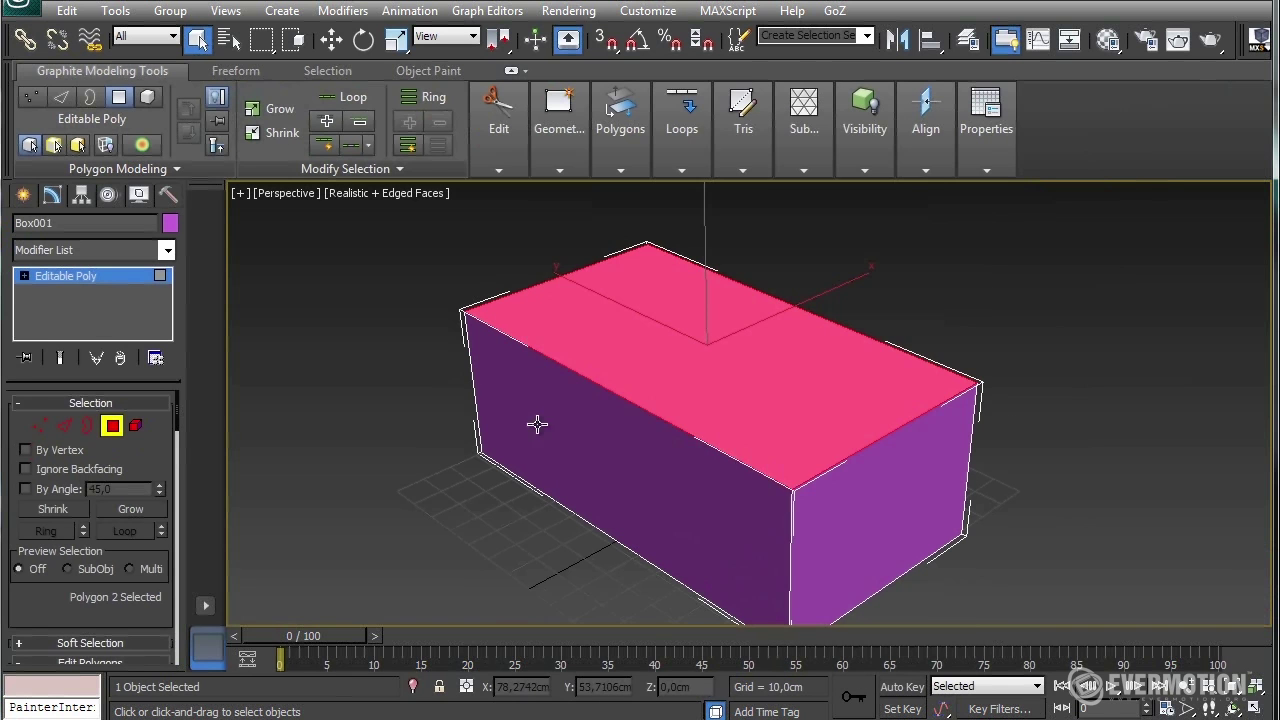
left_click_drag(764, 472, 694, 470)
left_click(759, 501)
Chamfer the box's front vertical corner edge by 5.7702 cm
key("2")
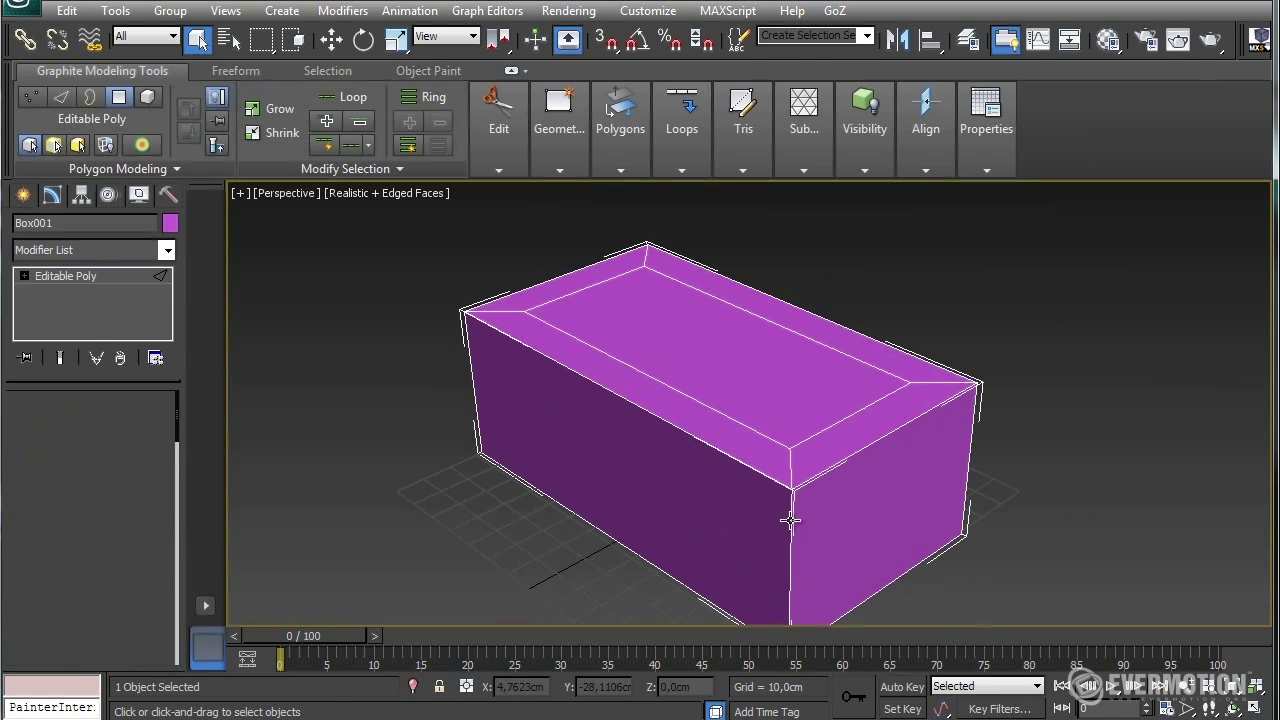
left_click(789, 514)
middle_click_drag(788, 509, 819, 483, "alt")
key("alt+w")
key("alt+w")
middle_click_drag(646, 400, 636, 355)
scroll(759, 352, "up", 8)
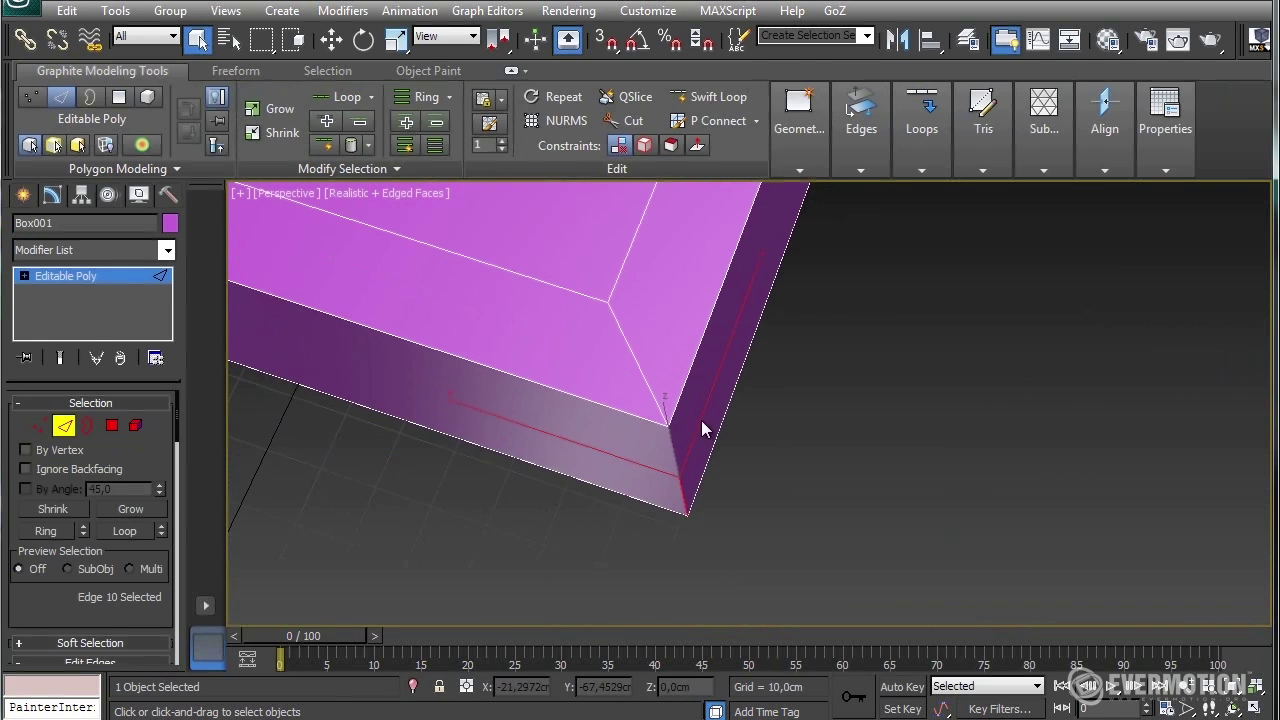
middle_click_drag(767, 334, 730, 376, "alt")
right_click(725, 371)
left_click(505, 491)
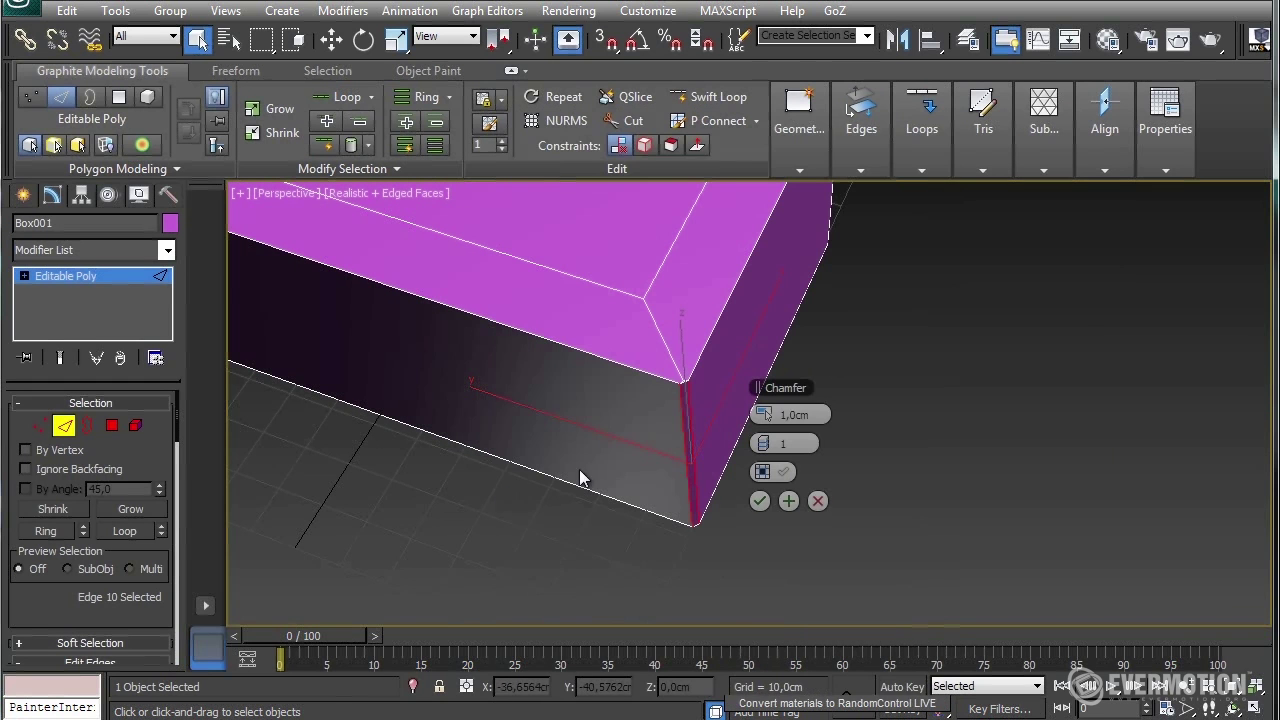
left_click_drag(772, 414, 806, 414)
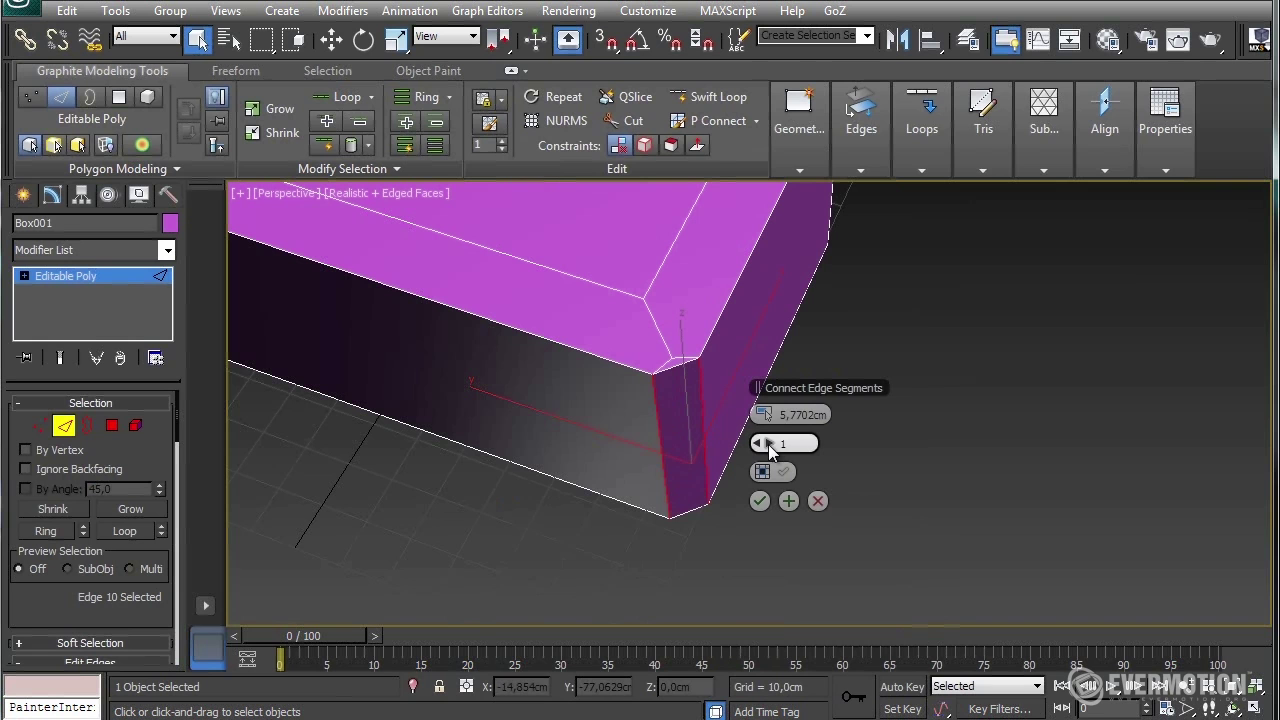
Try to round the box's chamfered corner edge with 5 segments, inspect the corner topology, and cancel the chamfer
left_click(768, 444)
left_click(768, 444)
left_click(768, 444)
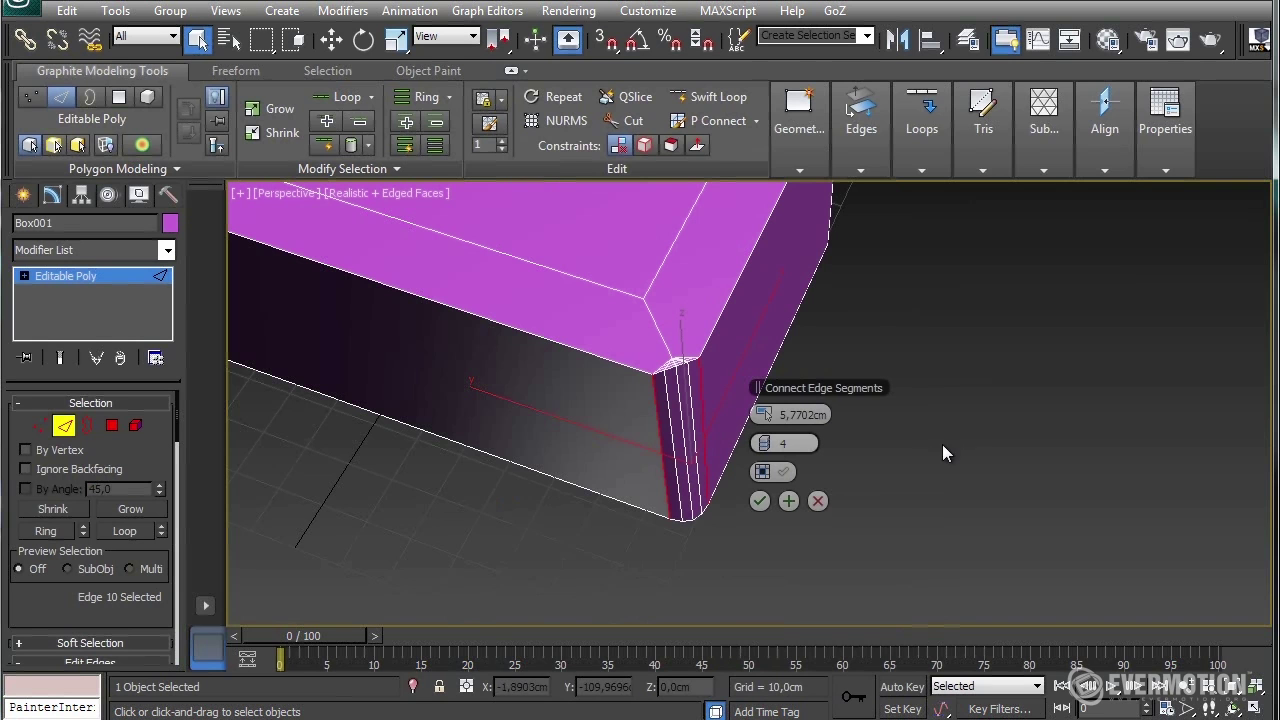
middle_click_drag(942, 444, 995, 455, "alt")
left_click(768, 444)
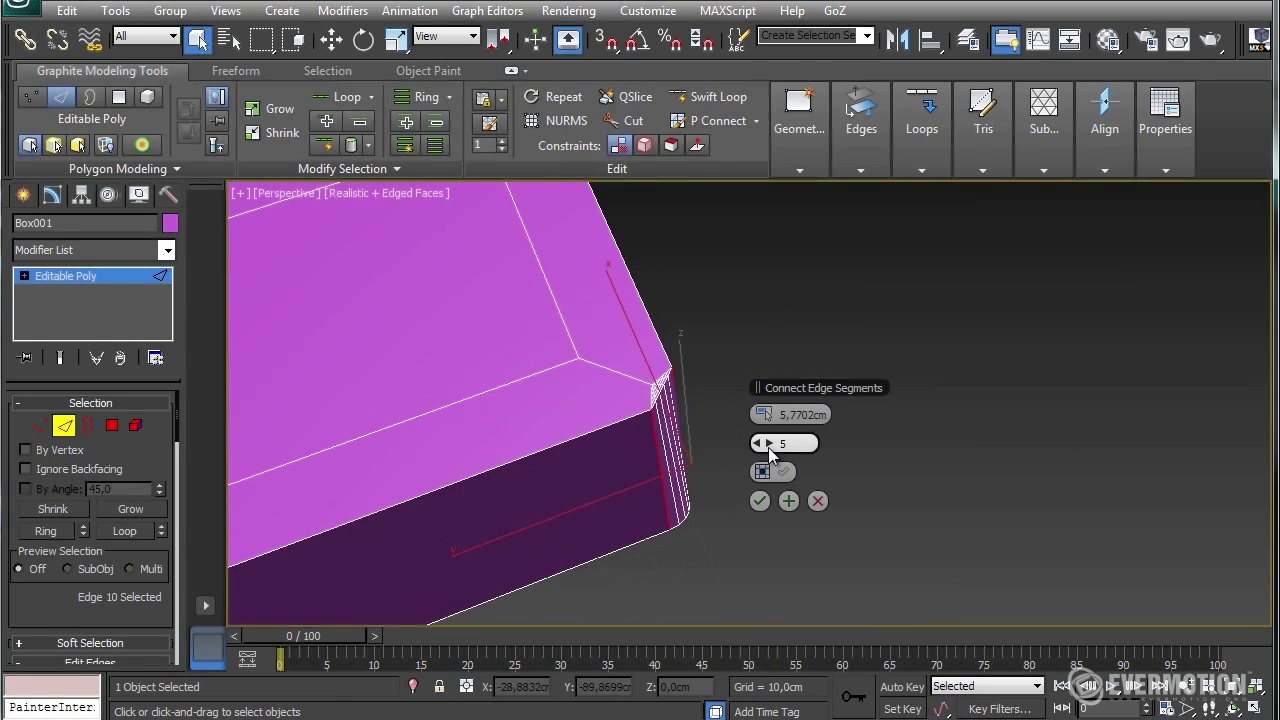
middle_click_drag(830, 435, 951, 364, "alt")
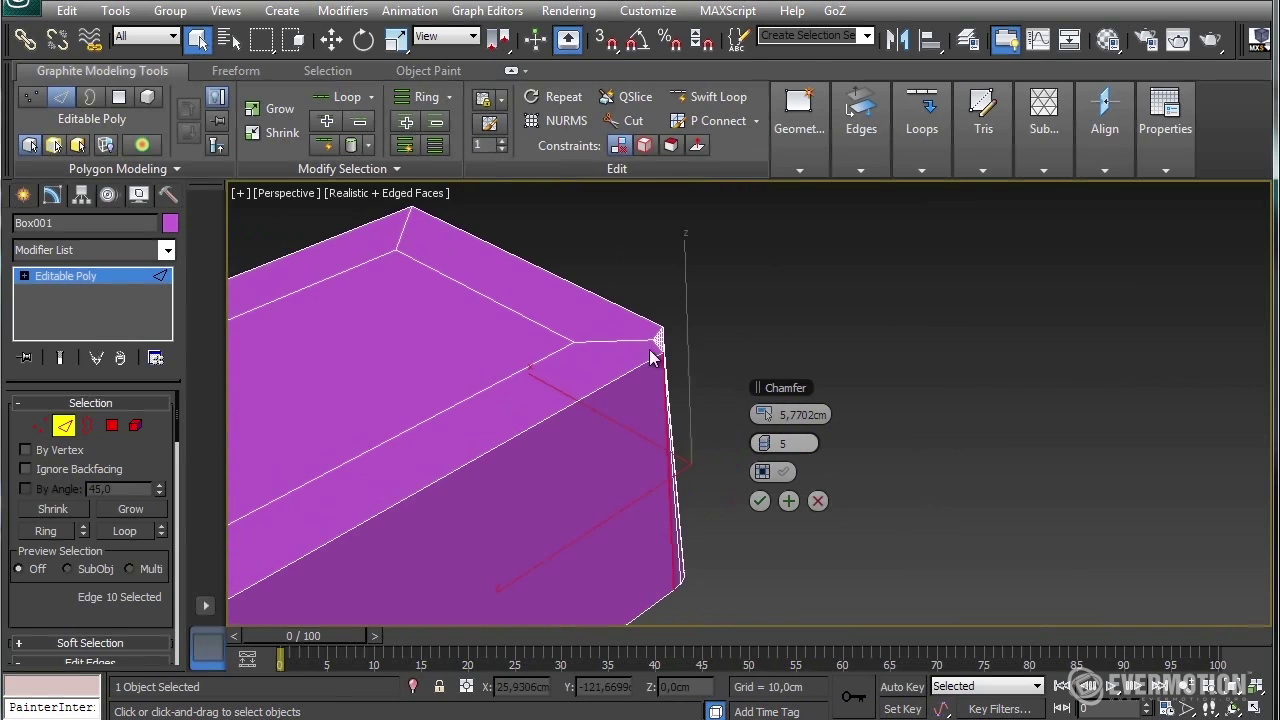
middle_click_drag(654, 354, 686, 337, "alt")
left_click(818, 501)
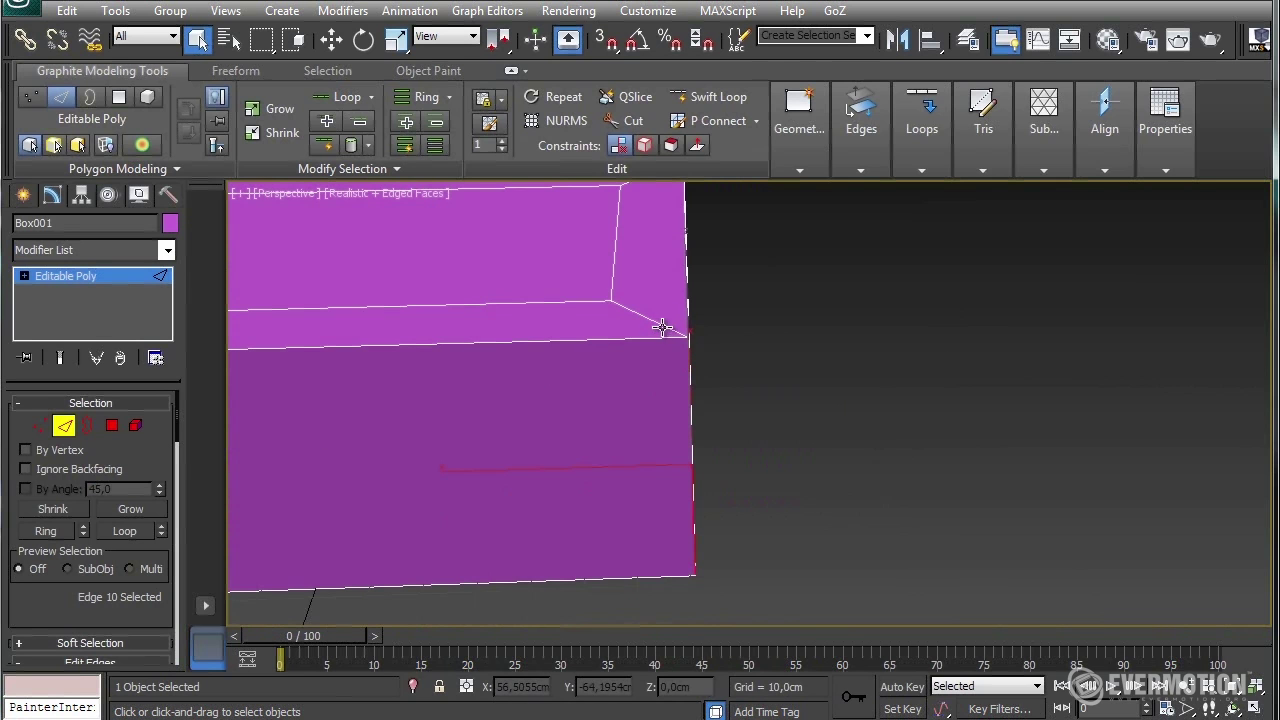
Remove the diagonal rim edge at the front corner and chamfer the vertical corner edge with 5 segments
middle_click_drag(757, 386, 686, 390, "alt")
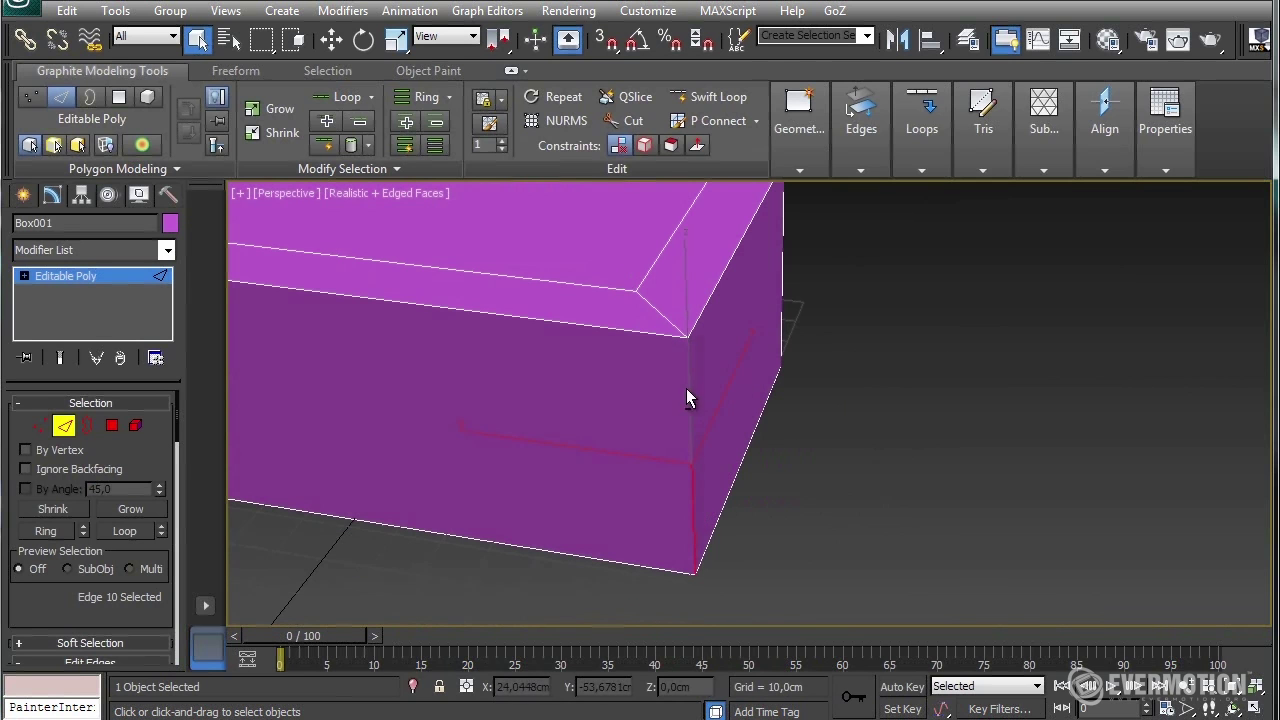
double_click(665, 319)
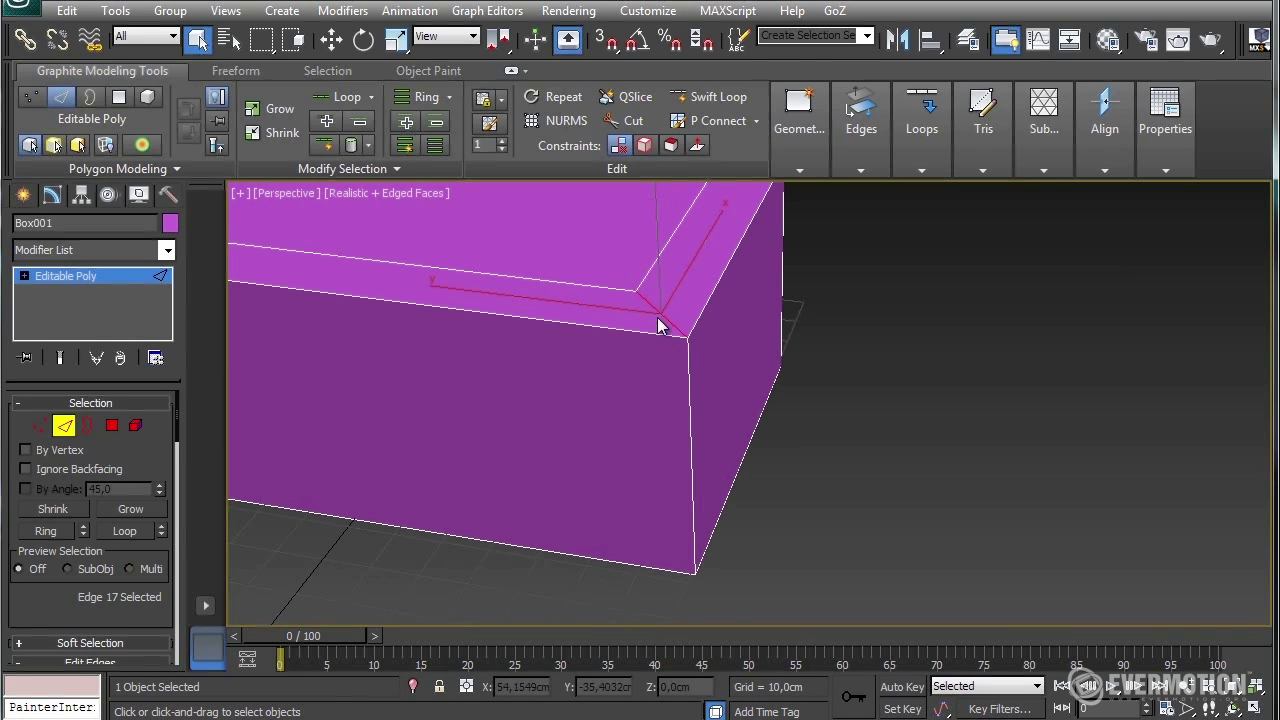
left_click(690, 369)
right_click(788, 344)
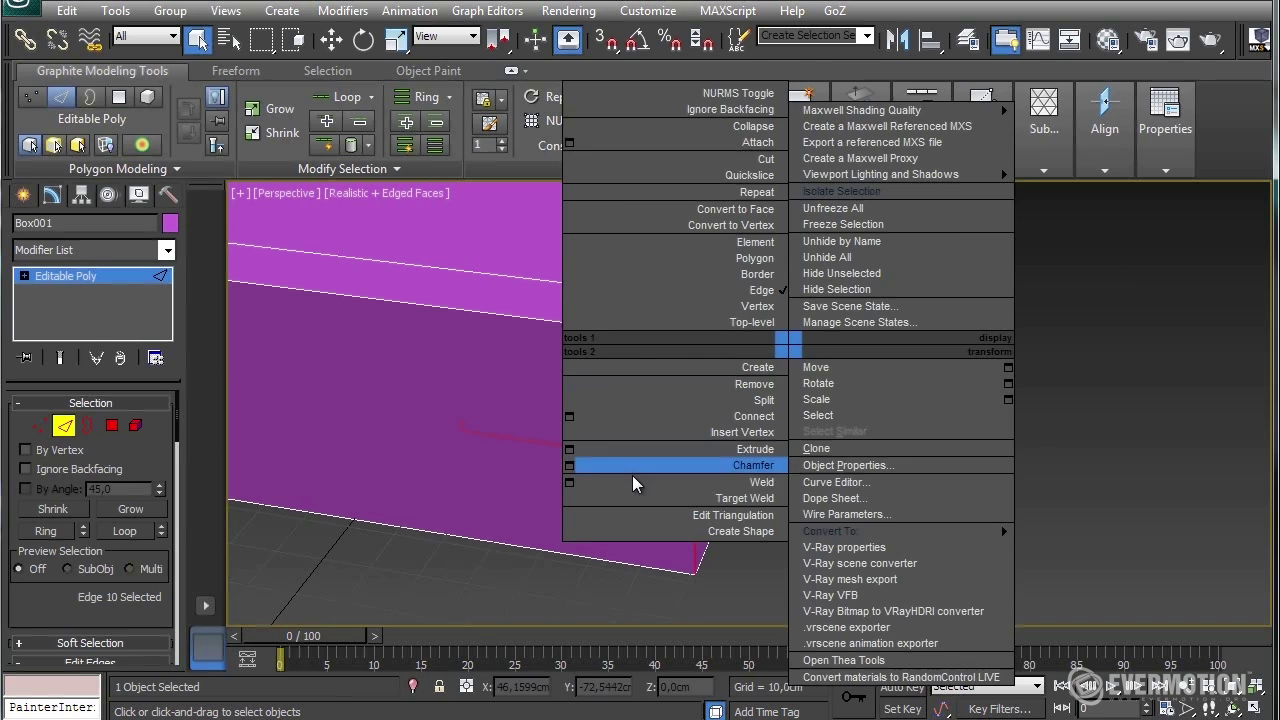
left_click(569, 466)
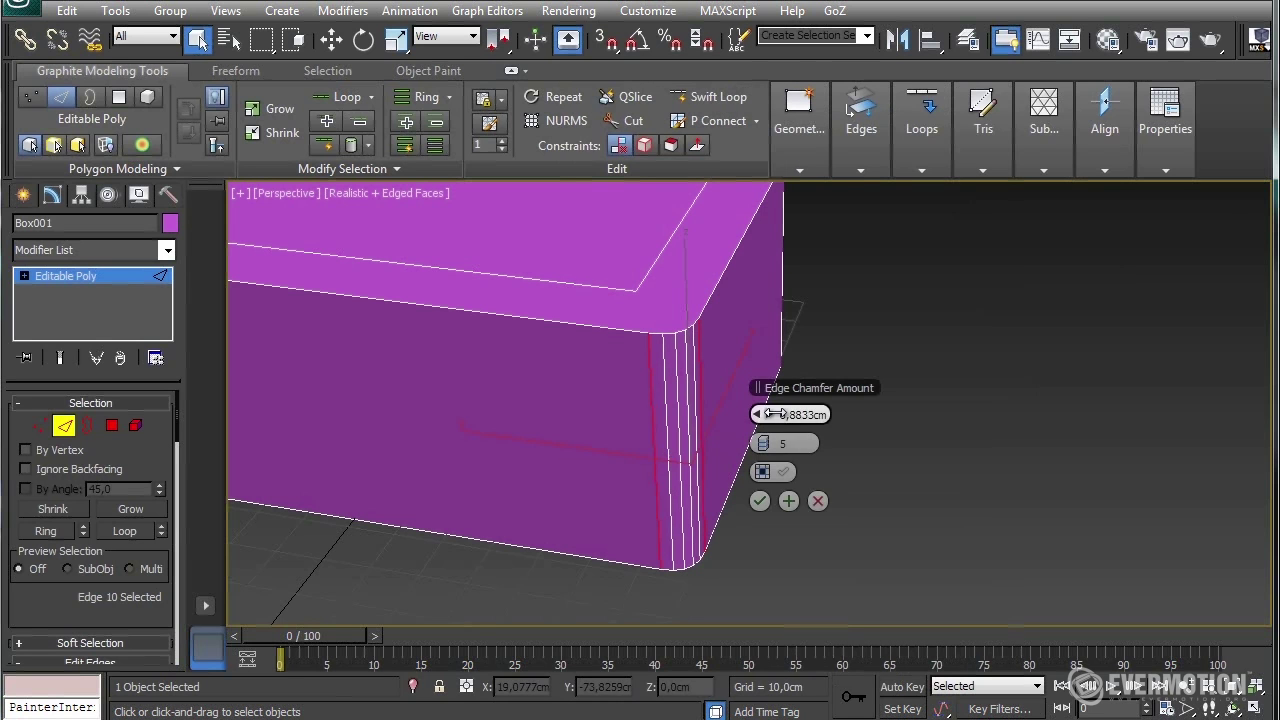
left_click(759, 500)
Connect the inner rim corner vertex to both ends of the rounded corner and remove the extra edge between those ends
left_click(40, 425, "ctrl")
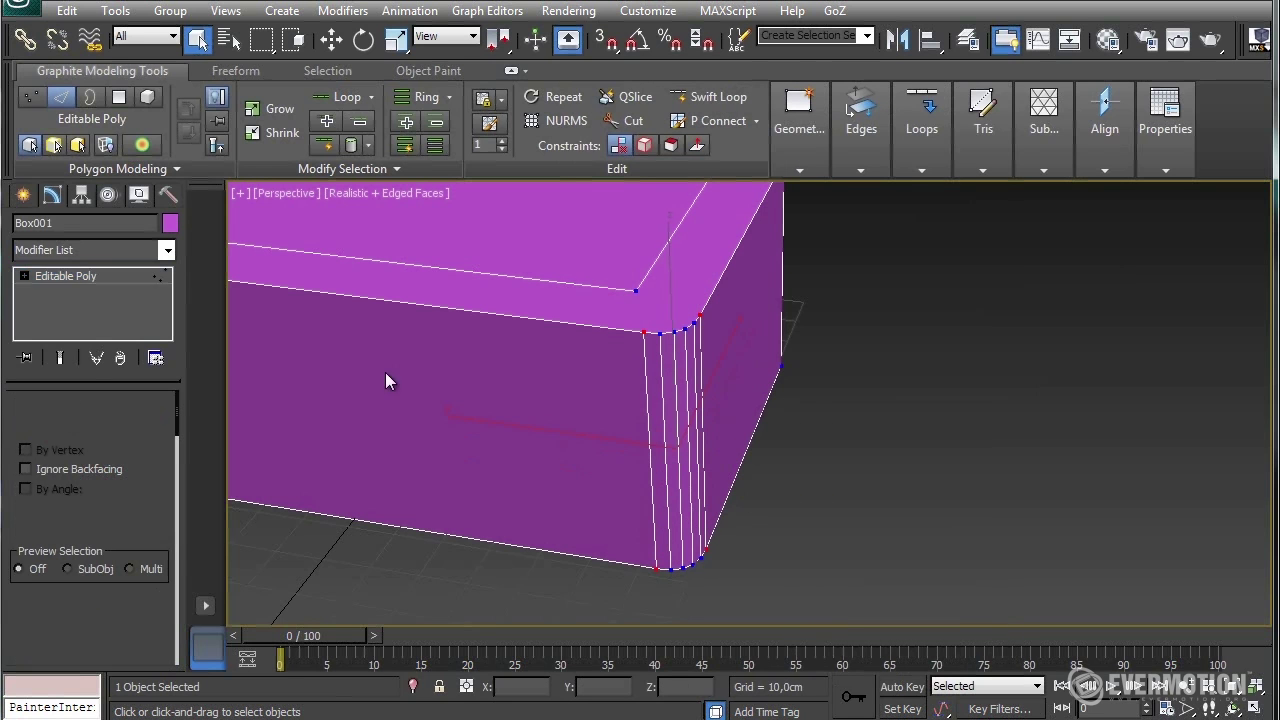
key("ctrl+shift+e")
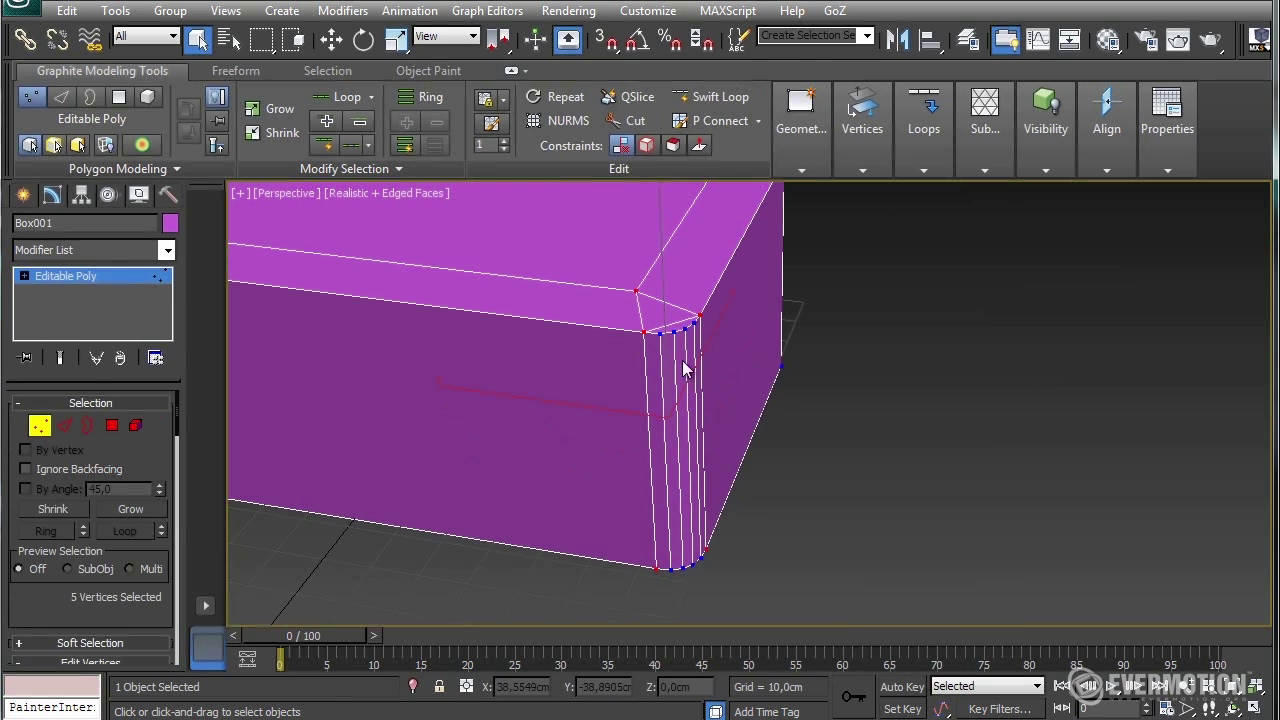
key("2")
left_click(669, 326)
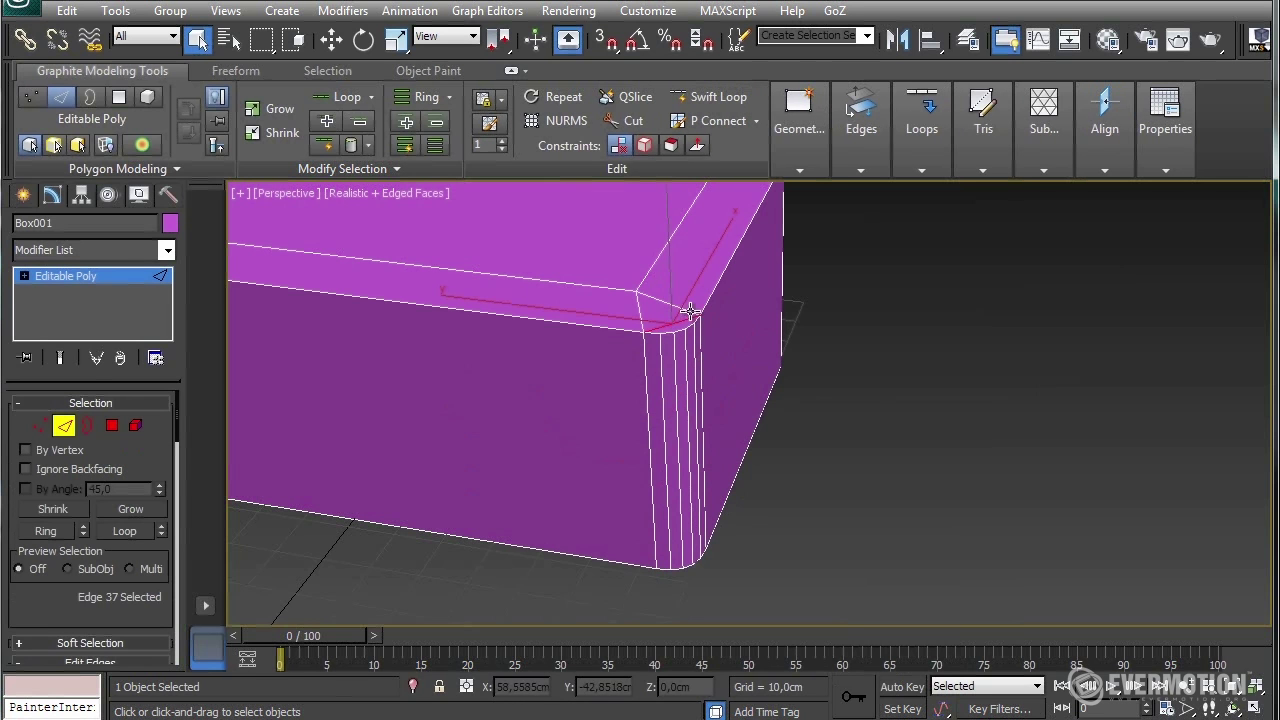
key("BackSpace")
left_click(678, 308)
middle_click_drag(670, 332, 881, 464, "alt")
left_click(884, 320)
Create a second box beside the rounded one in the perspective view
scroll(829, 382, "down", 3)
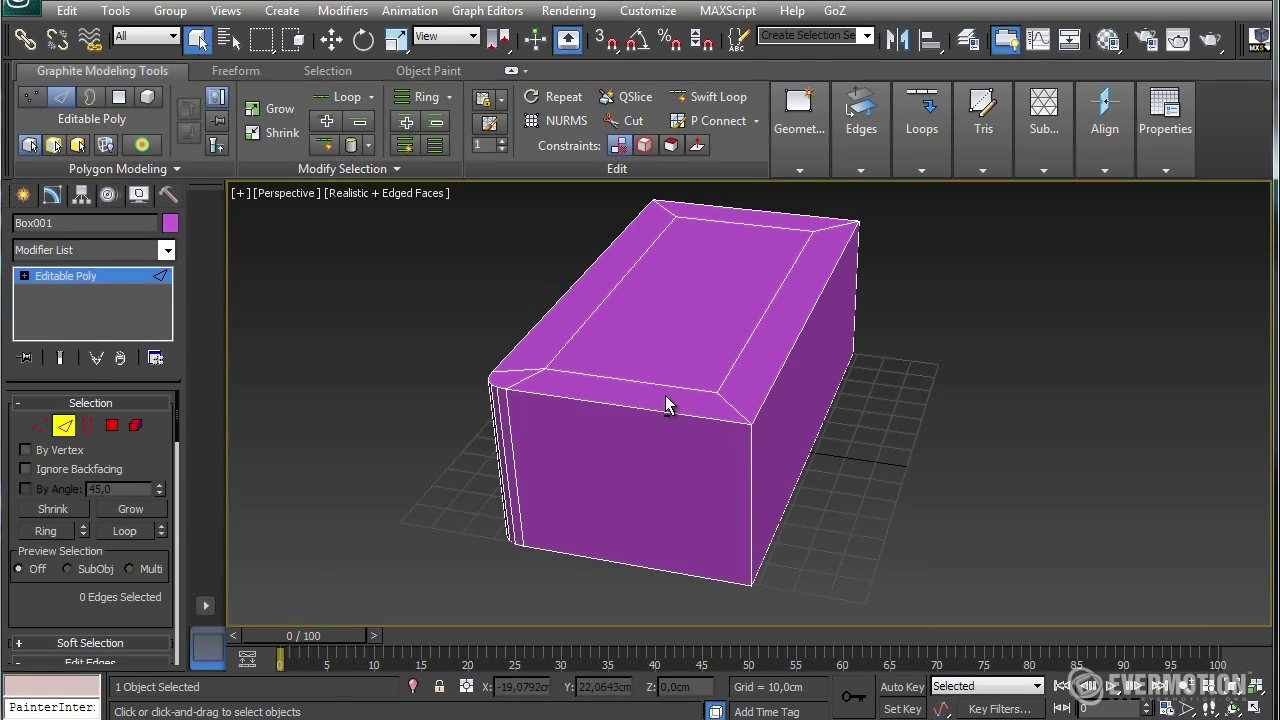
middle_click_drag(649, 414, 690, 436, "alt")
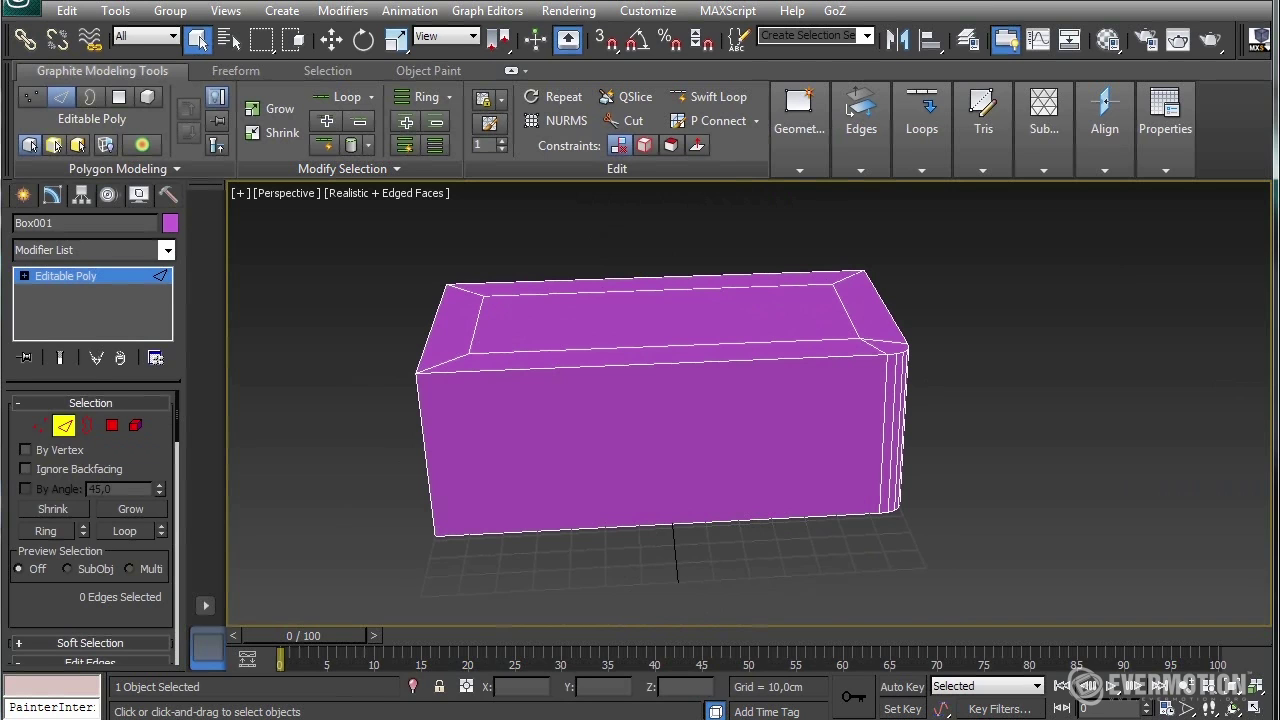
middle_click_drag(1082, 491, 1049, 493, "alt")
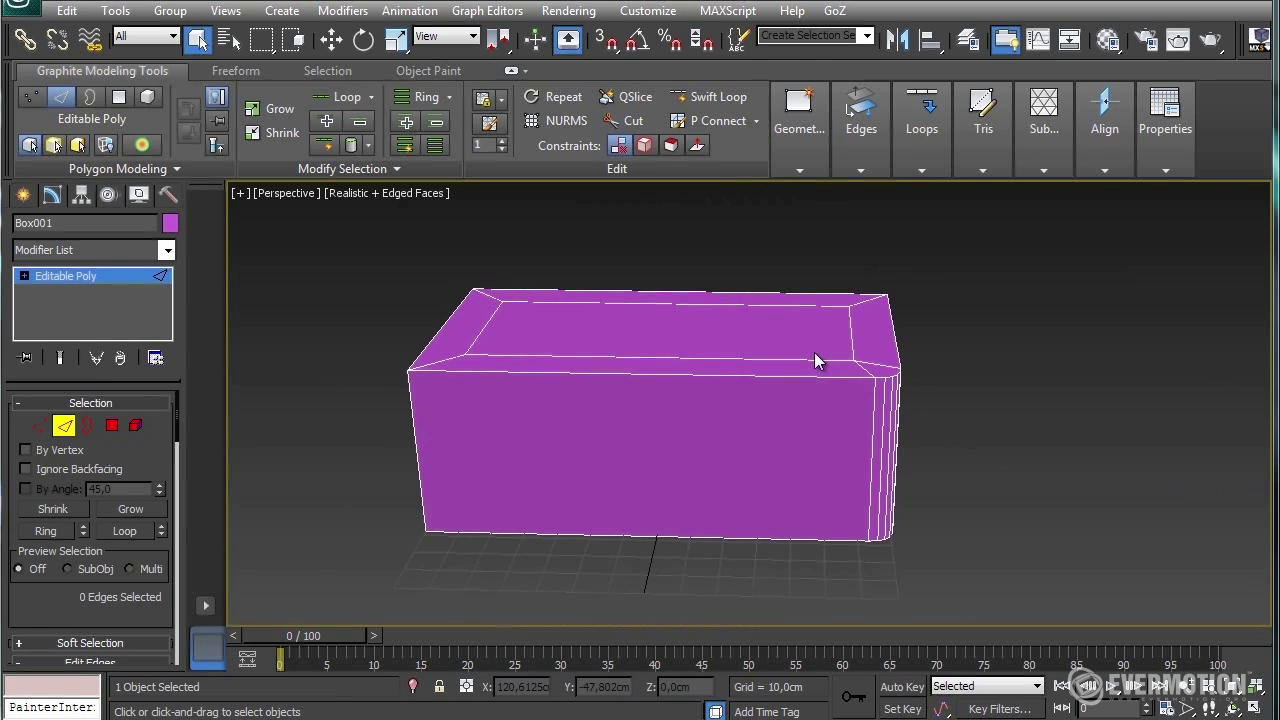
middle_click_drag(814, 353, 652, 385)
scroll(718, 390, "down", 1)
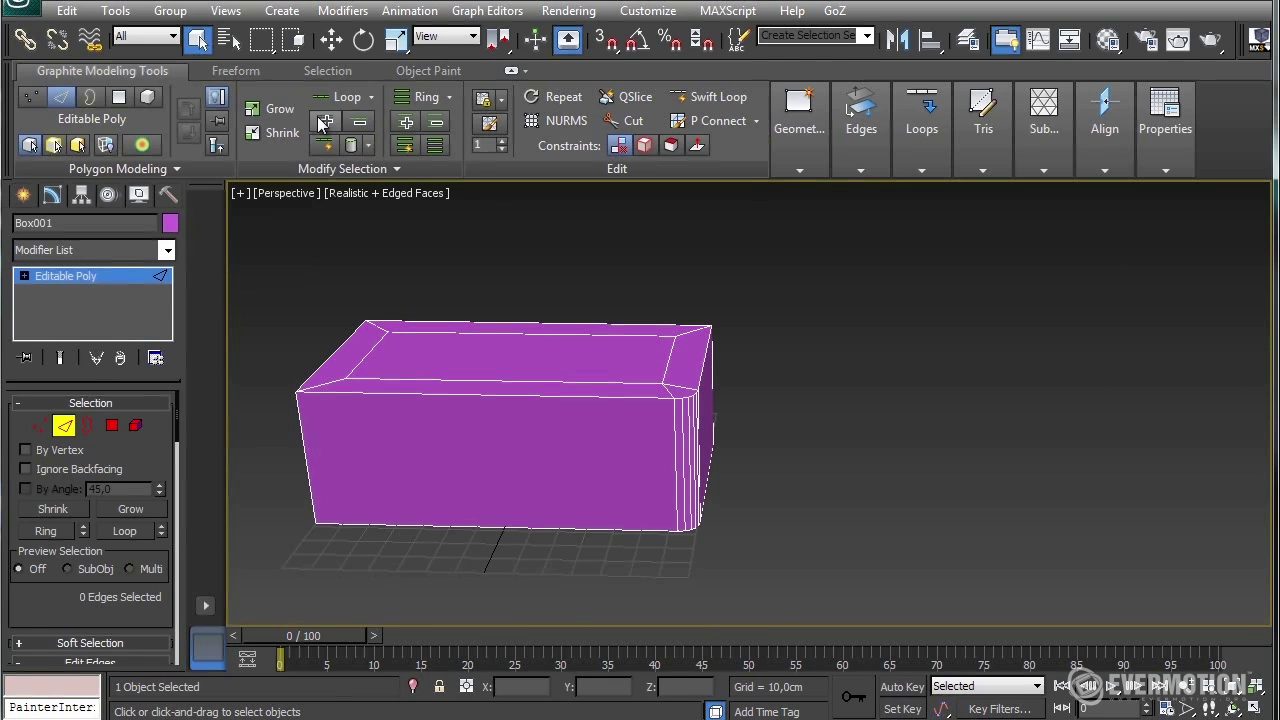
left_click(23, 195)
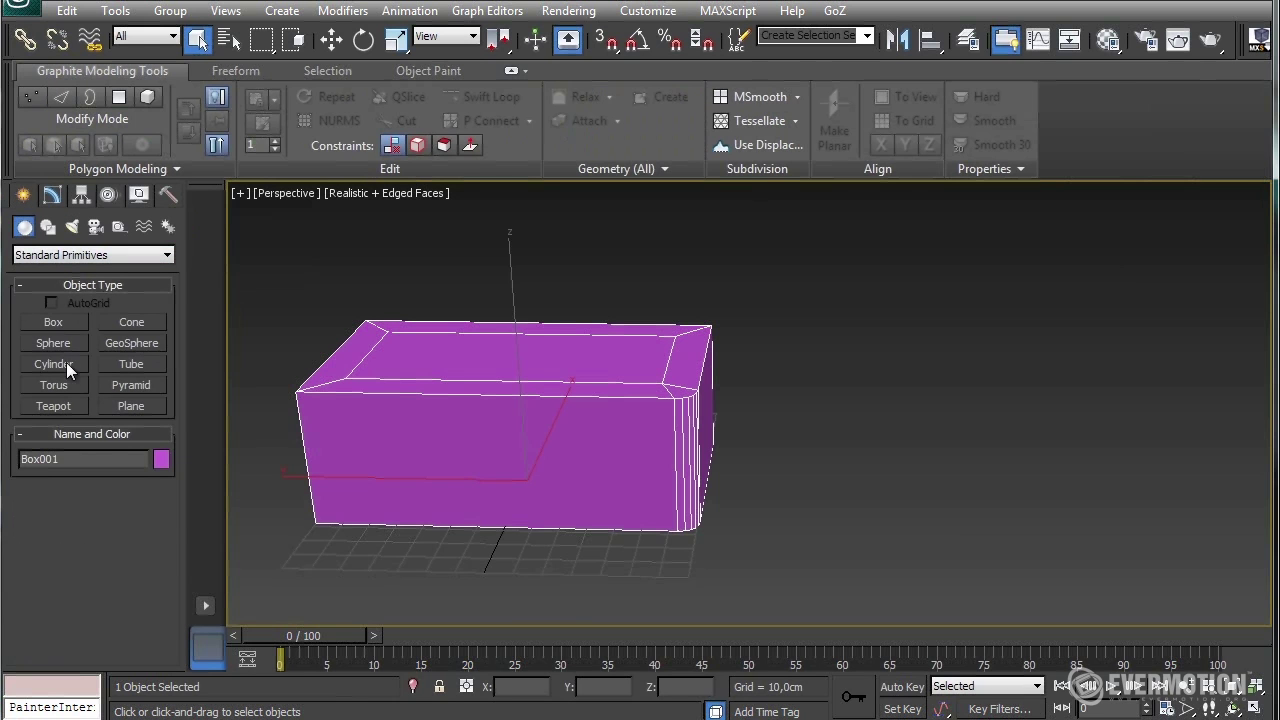
left_click(53, 322)
middle_click_drag(700, 400, 620, 400)
left_click_drag(784, 433, 1053, 571)
left_click(1020, 374)
right_click(1030, 366)
Convert the second box to an Editable Poly
middle_click_drag(1039, 360, 988, 379, "alt")
scroll(988, 379, "down", 1)
right_click(988, 379)
mouse_move(1150, 531)
left_click(1250, 545)
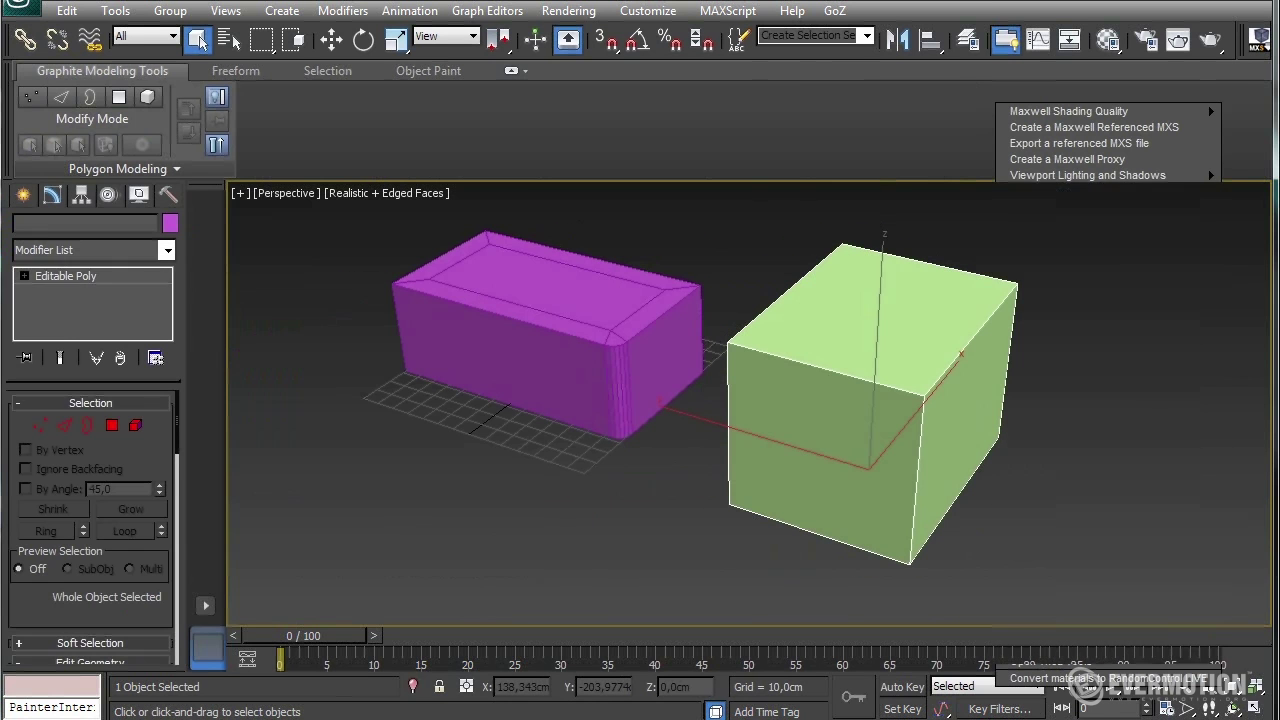
Select the second box's whole element and apply MSmooth four times to turn it into a dense rounded mesh
left_click(134, 428)
key("ctrl+a")
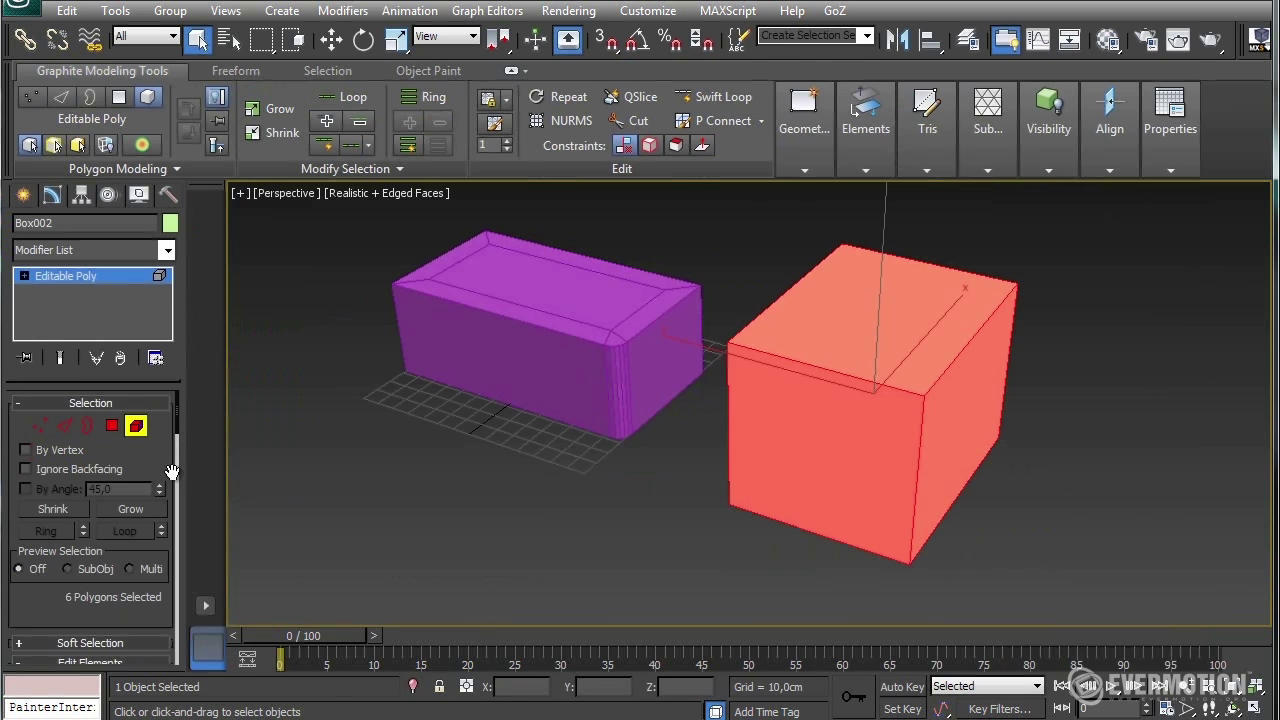
scroll(92, 528, "down", 10)
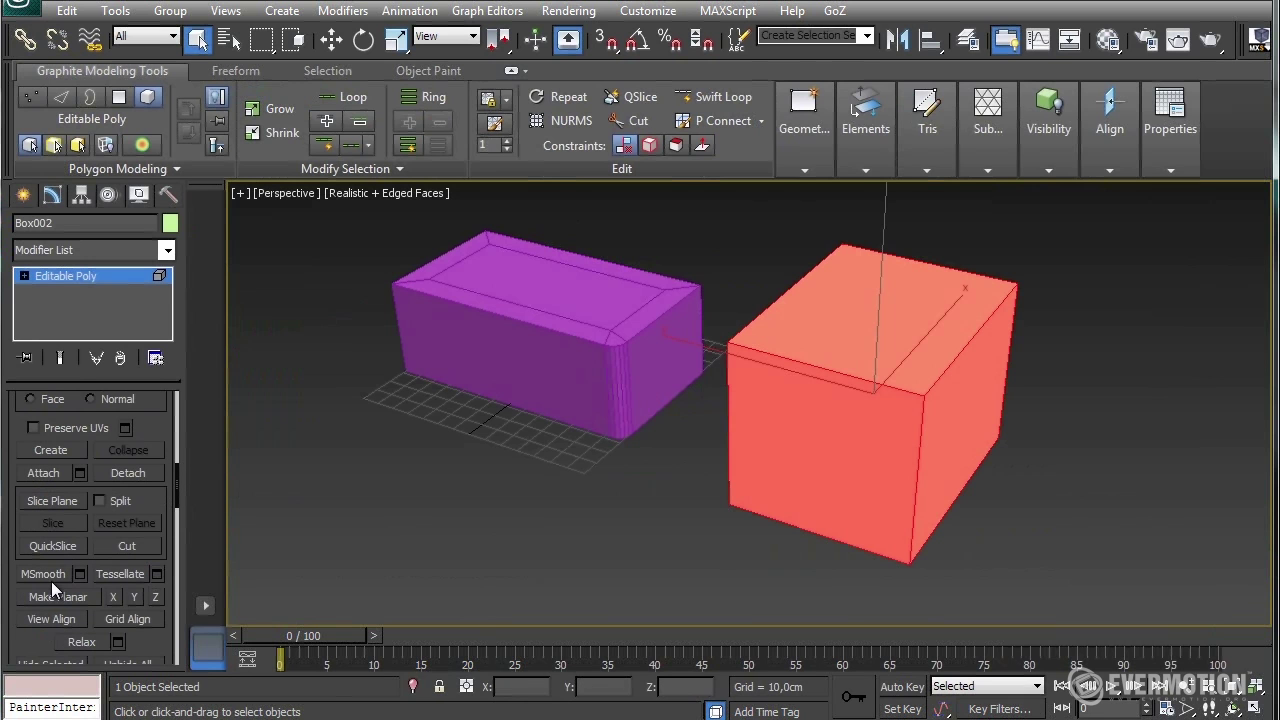
left_click(44, 573)
left_click(44, 573)
left_click(44, 573)
left_click(44, 573)
middle_click_drag(948, 407, 889, 351, "alt")
Select four crossing edge loops on the smoothed mesh, two in each direction
key("2")
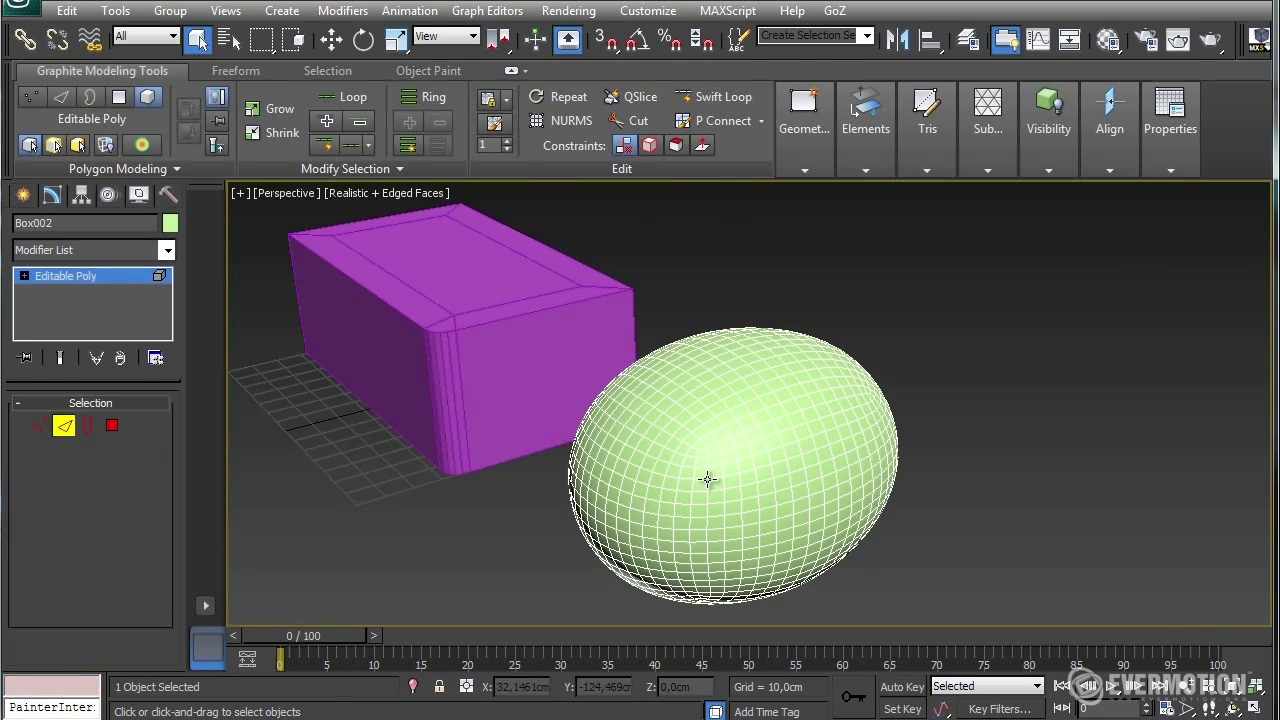
scroll(706, 472, "up", 3)
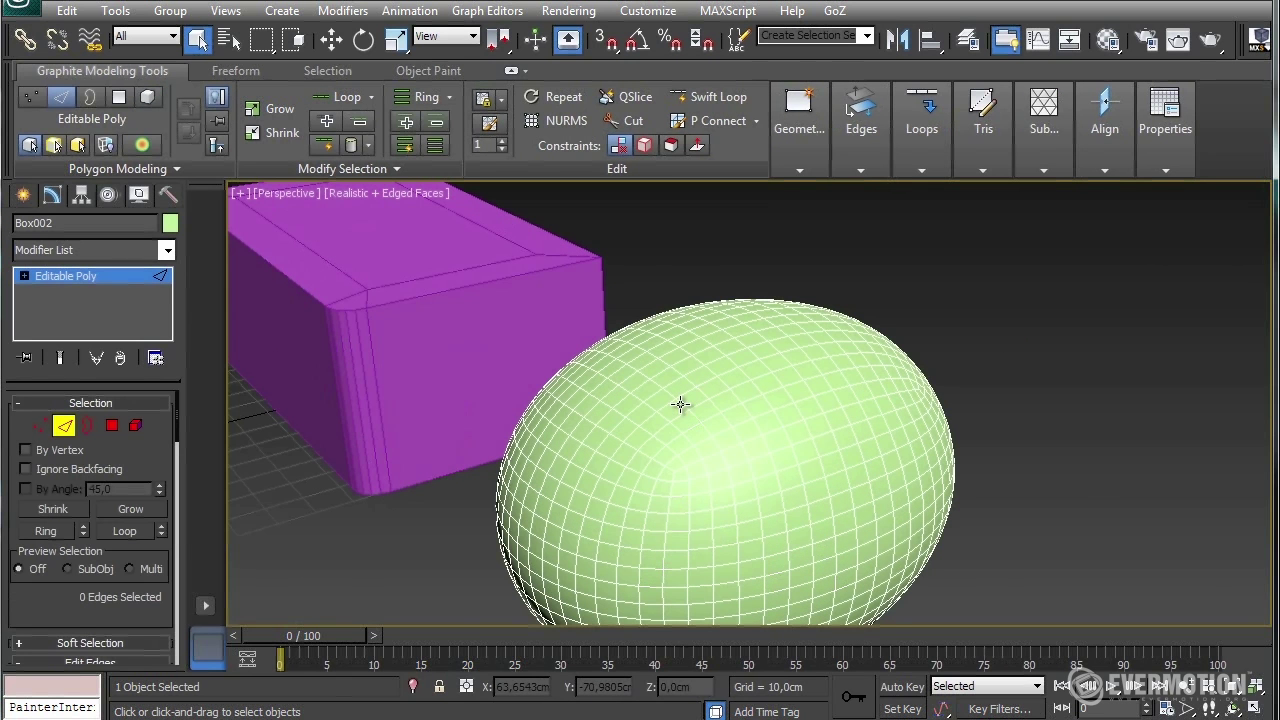
left_click(680, 405)
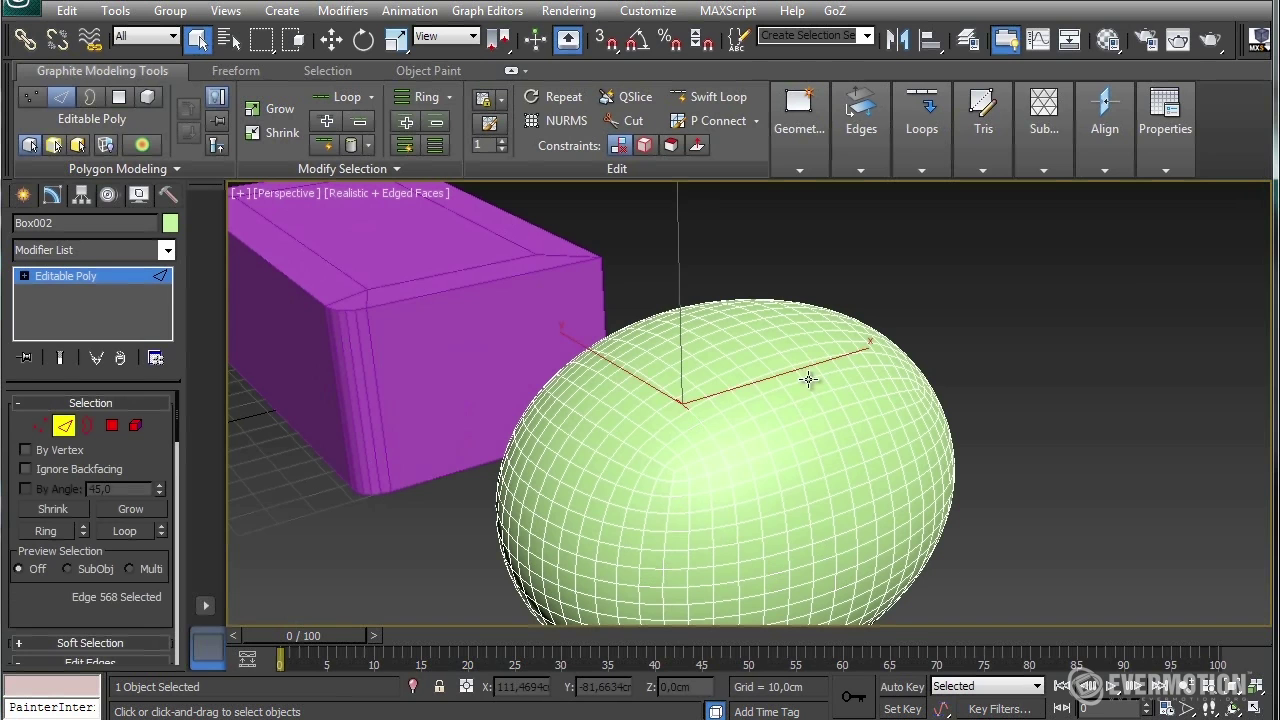
key("alt+l")
left_click(719, 383, "ctrl")
key("alt+l")
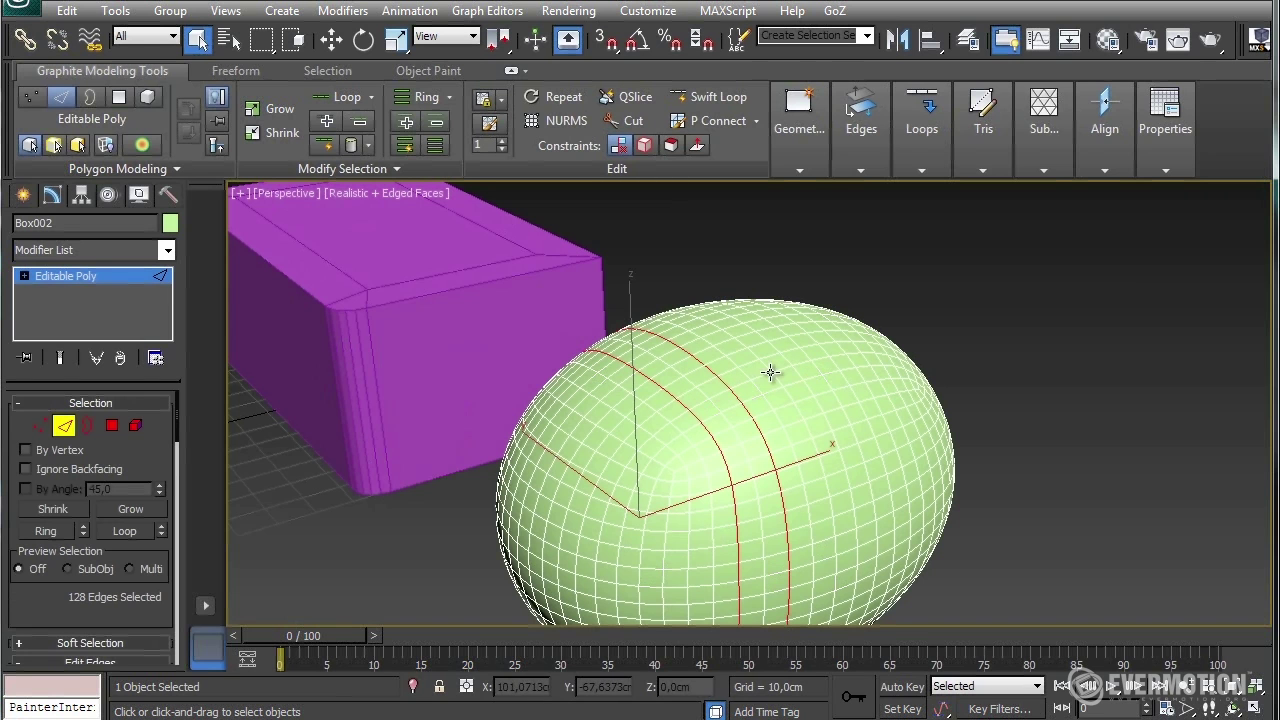
double_click(760, 377, "ctrl")
double_click(783, 409, "ctrl")
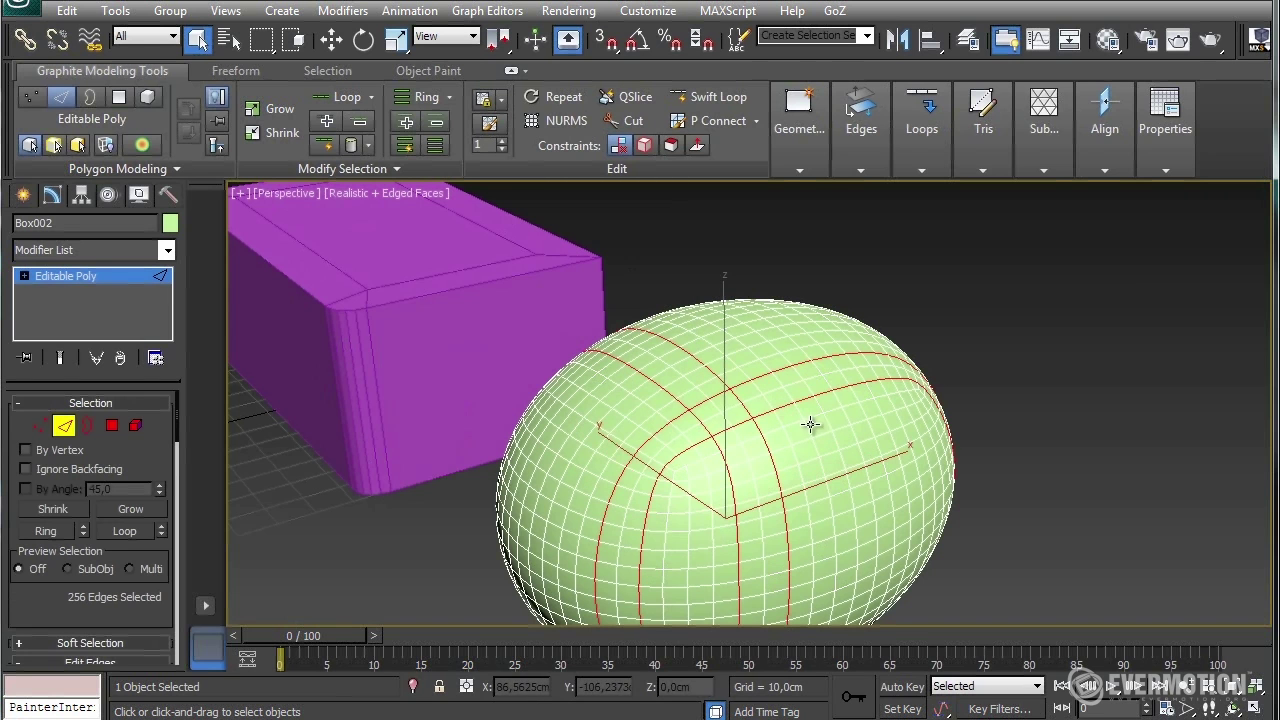
middle_click_drag(783, 409, 744, 420, "alt")
middle_click_drag(713, 489, 757, 376, "alt")
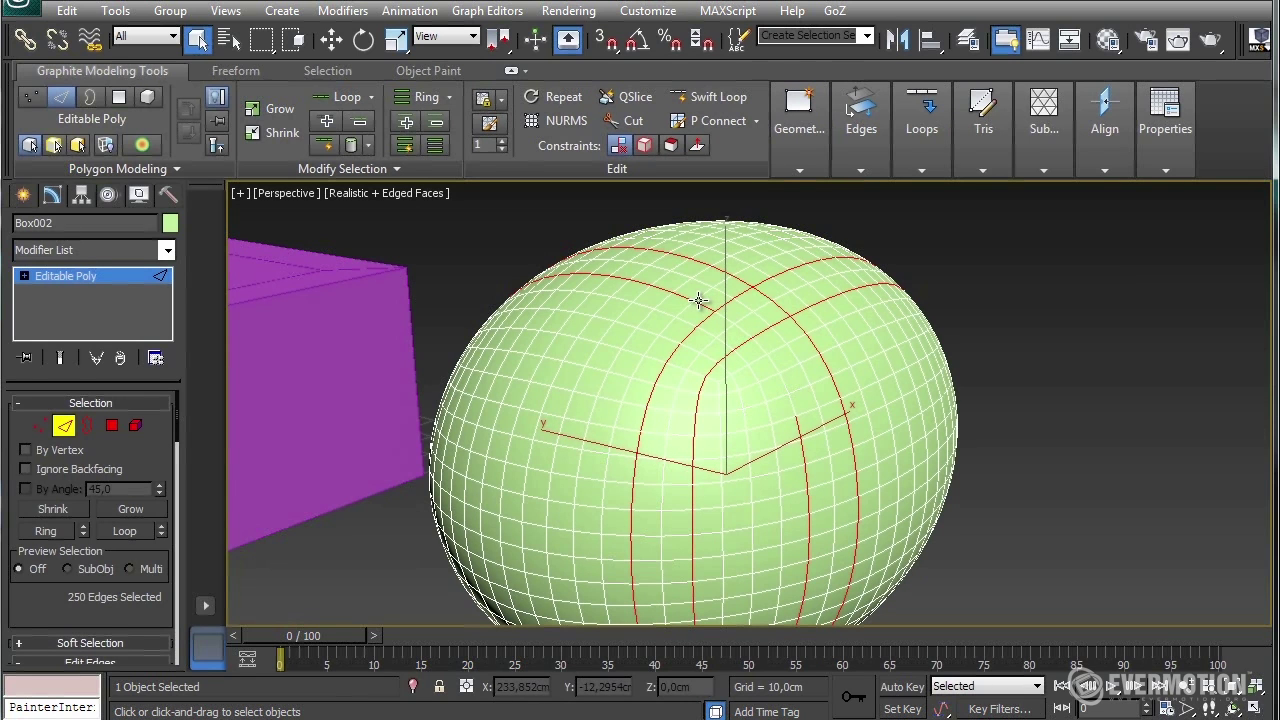
Turn on Loop Mode and remove three of the edge loops from the selection
left_click(321, 146)
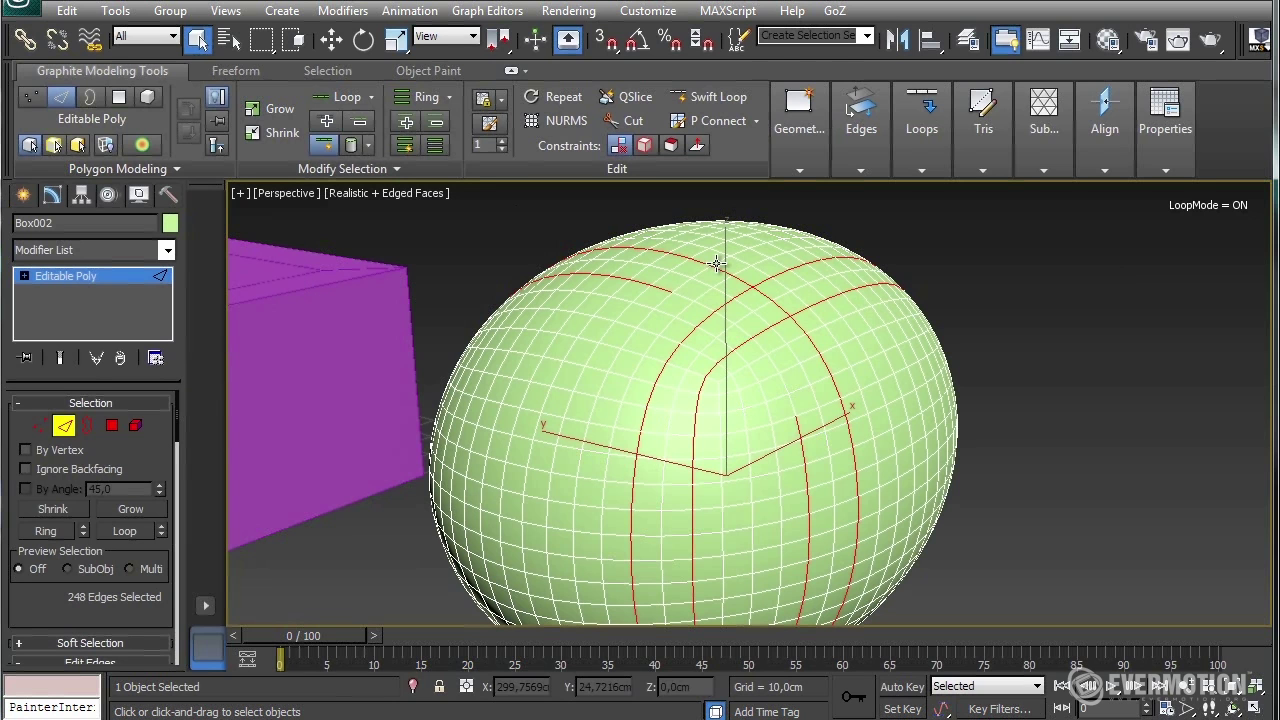
left_click(662, 290, "alt")
middle_click_drag(859, 375, 778, 348, "alt")
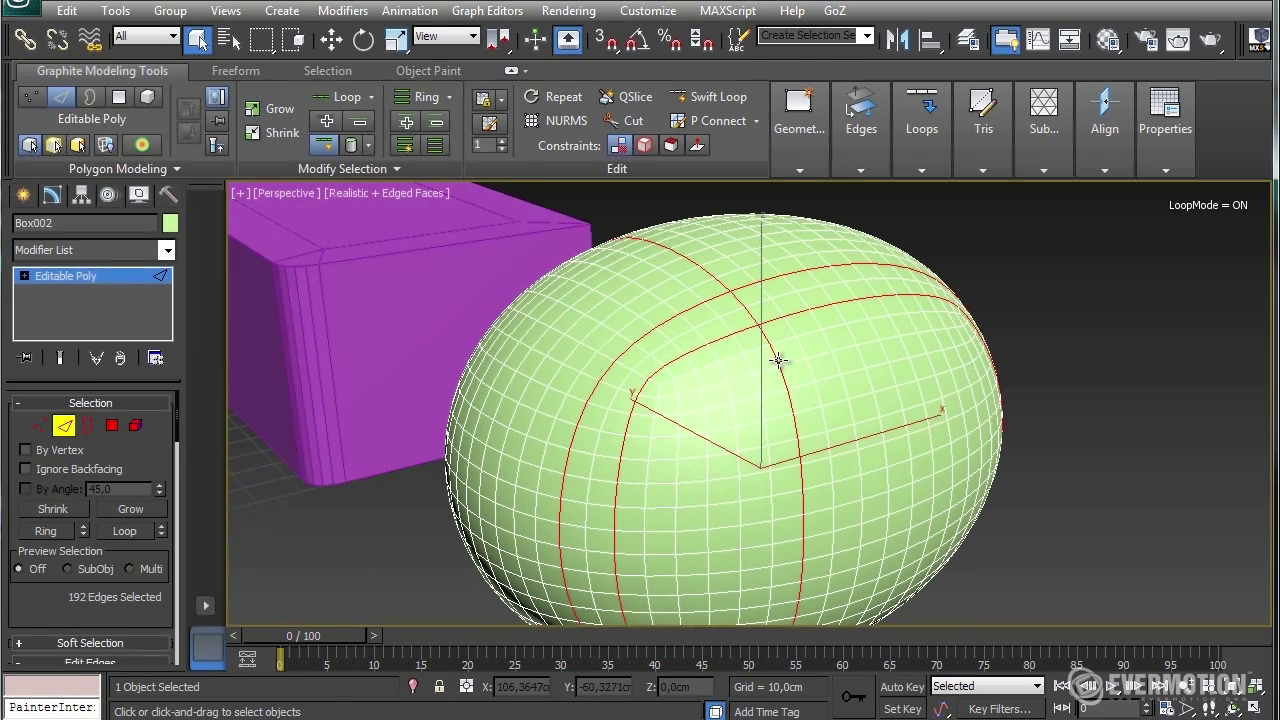
left_click(778, 358, "alt")
left_click(773, 323, "alt")
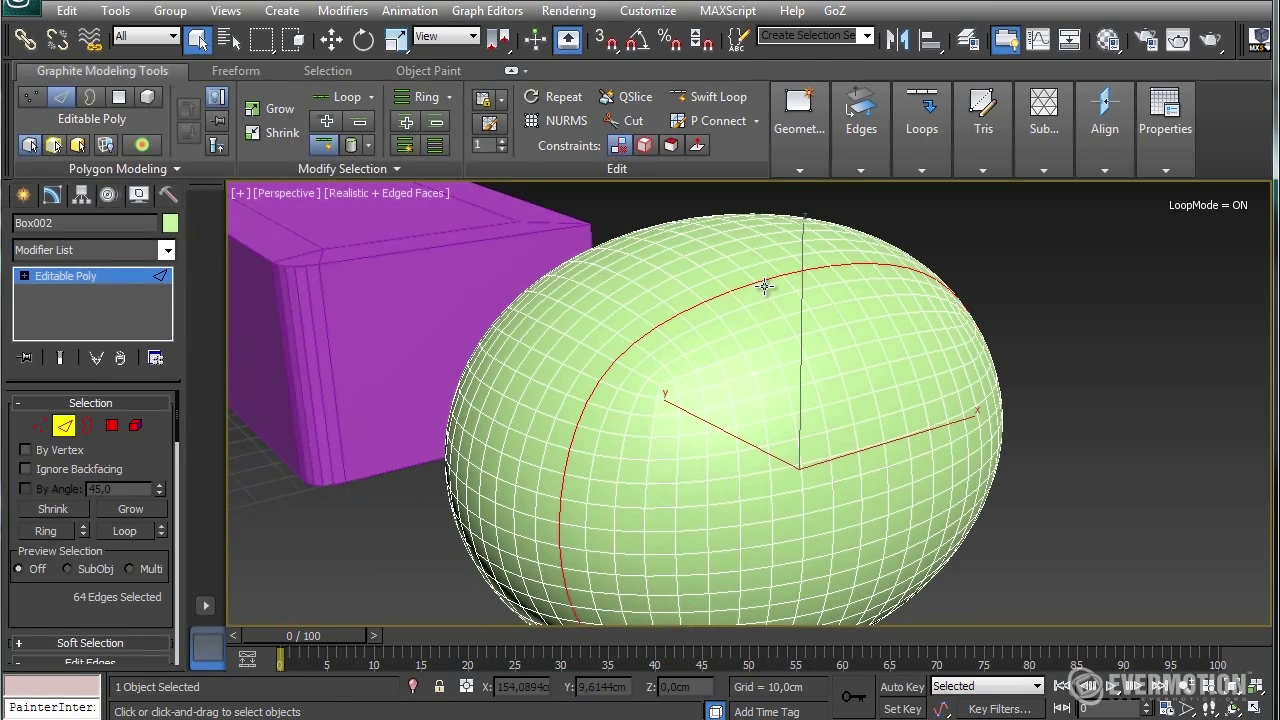
Select two neighbouring edge loops on the smoothed mesh using Loop Mode, and deselect both again
left_click(778, 308)
left_click(803, 300, "ctrl")
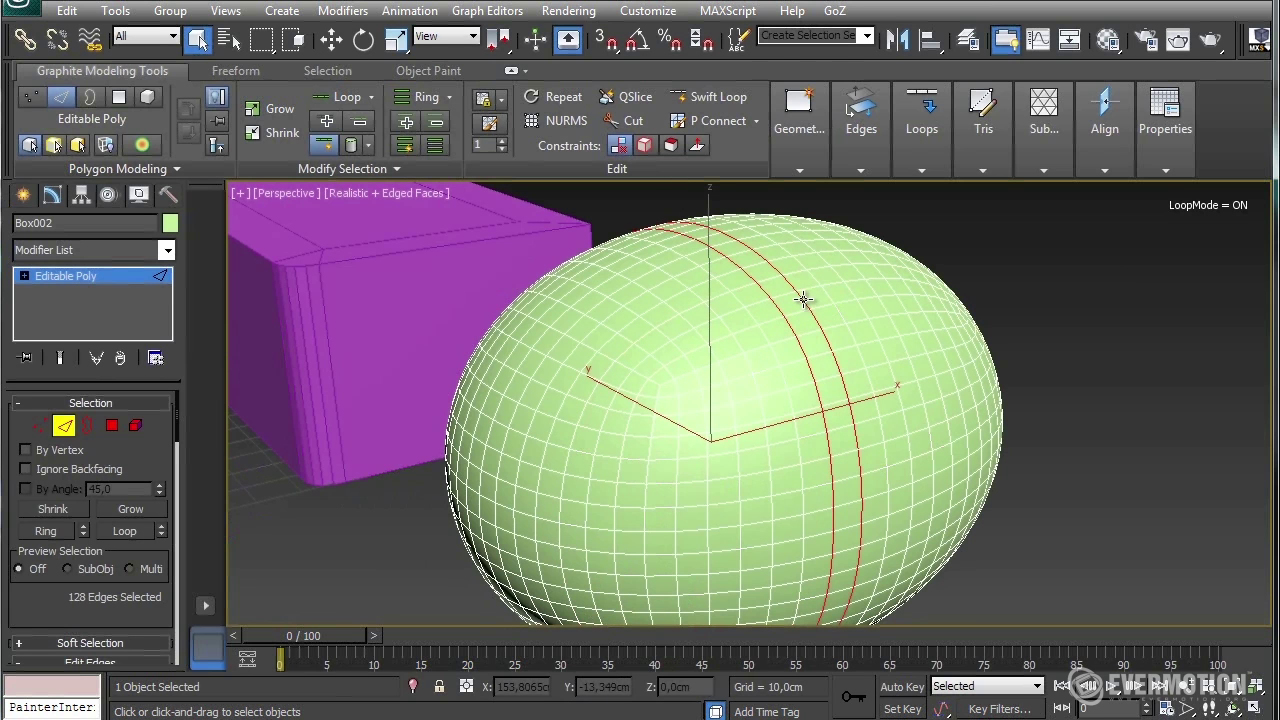
left_click(815, 318, "alt")
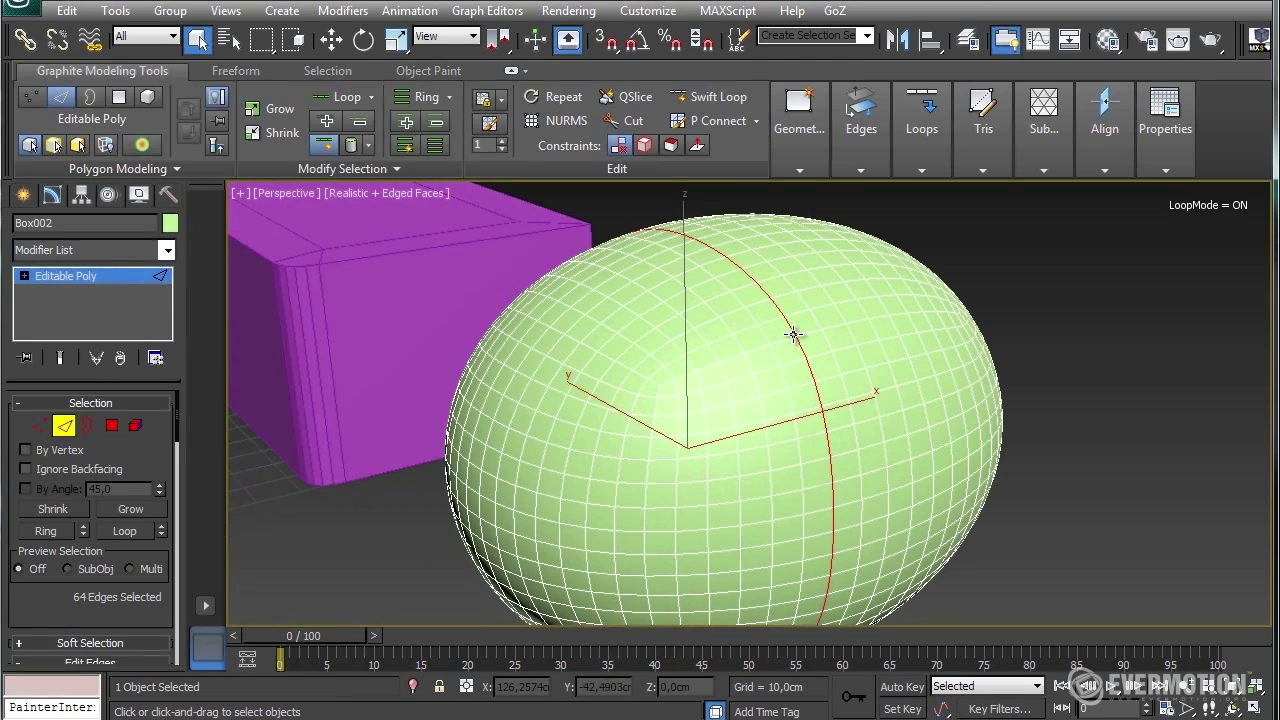
left_click(785, 330, "alt")
middle_click_drag(748, 352, 797, 383, "alt")
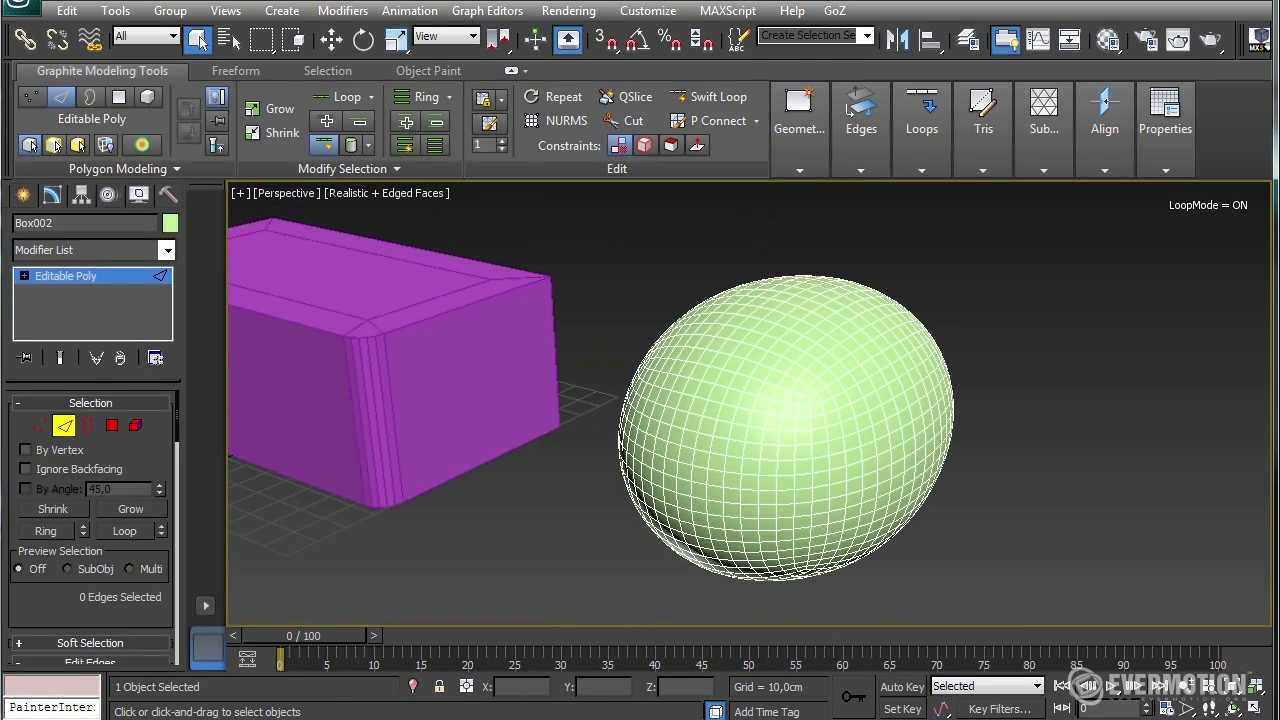
middle_click_drag(932, 492, 906, 451)
middle_click_drag(838, 406, 757, 480, "alt")
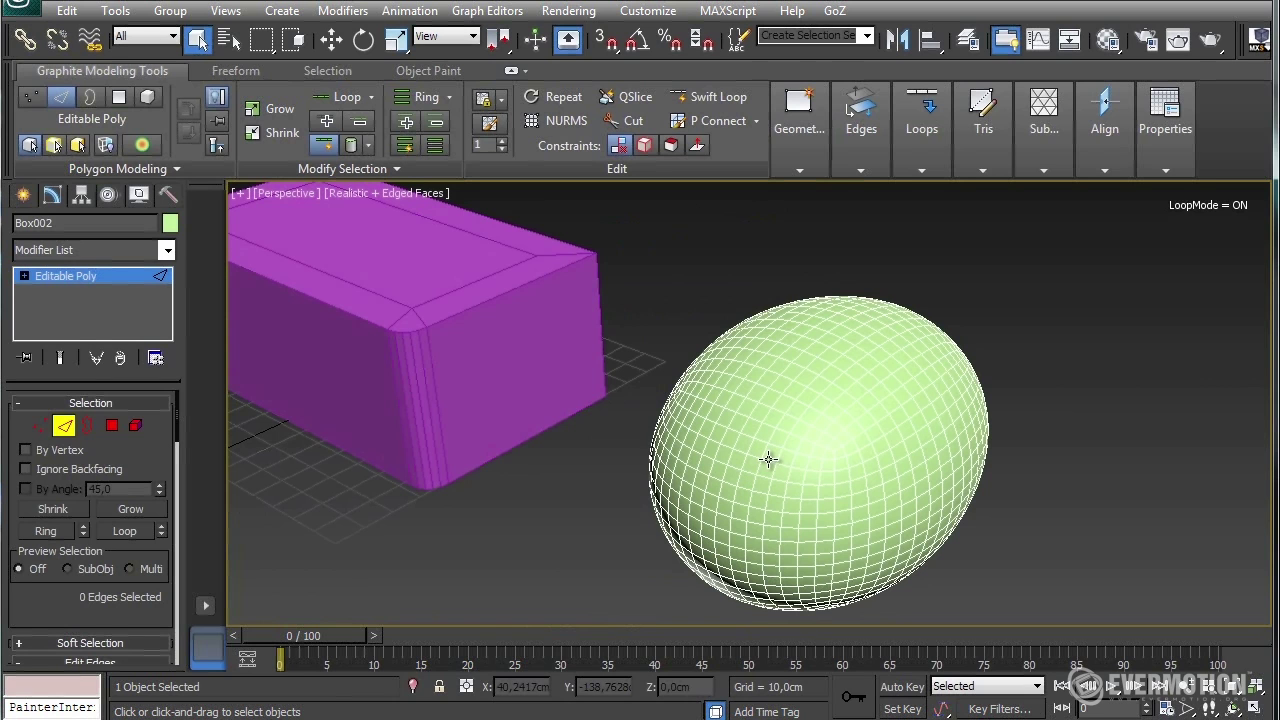
middle_click_drag(768, 459, 685, 440, "alt")
middle_click_drag(933, 496, 964, 499, "alt")
key("shift+z")
key("shift+z")
key("shift+z")
key("shift+z")
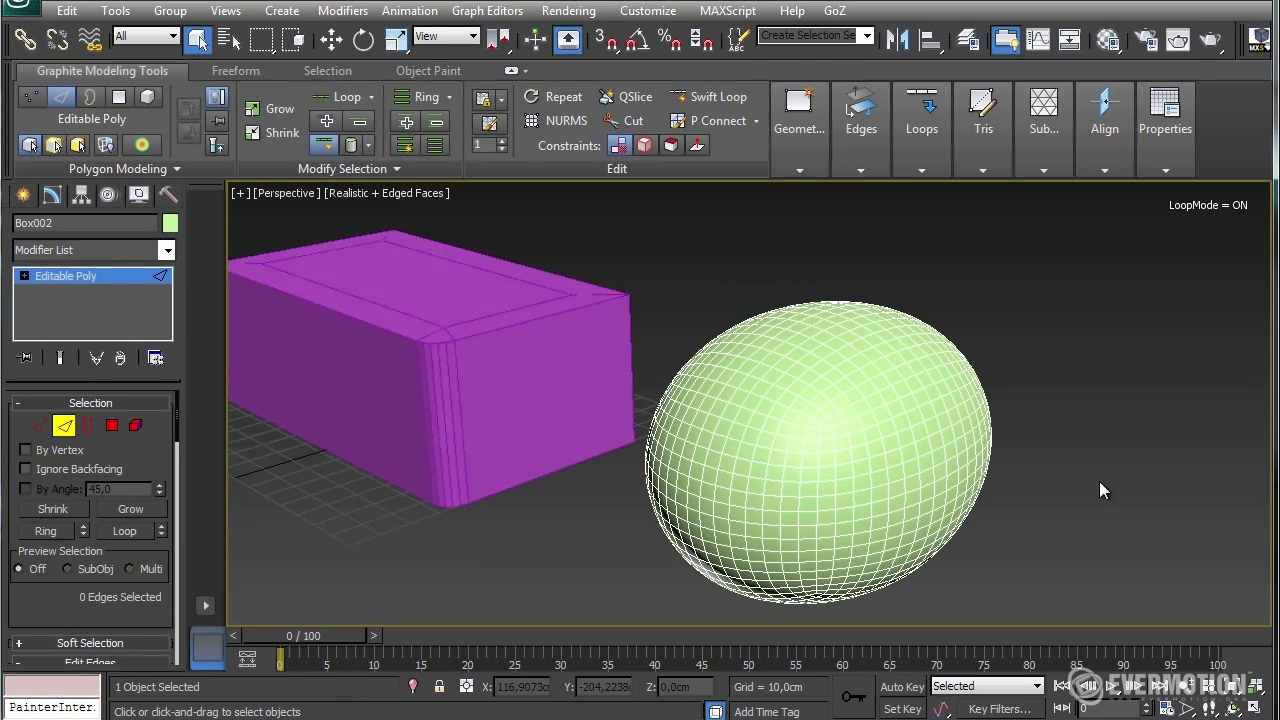
Leave edge editing on the smoothed mesh and select the box with the rounded corner, viewed up close
middle_click_drag(818, 451, 609, 406)
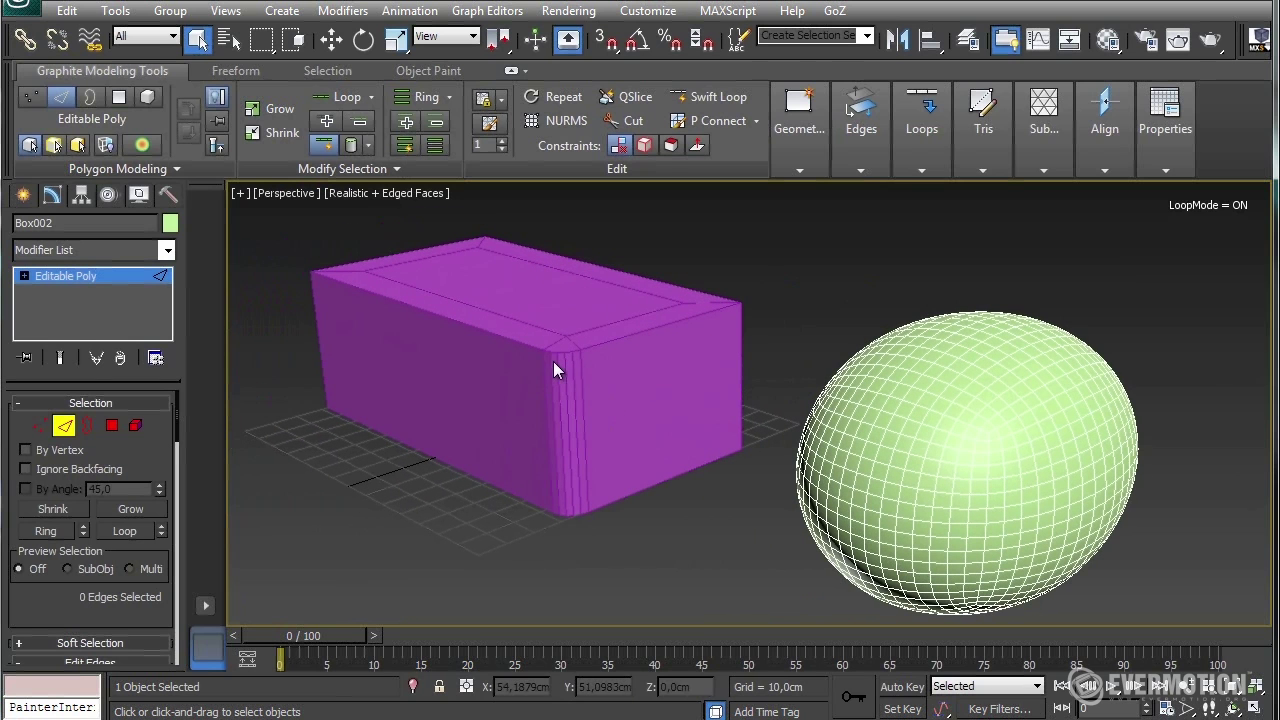
left_click(63, 425)
left_click(650, 330)
scroll(600, 380, "up", 3)
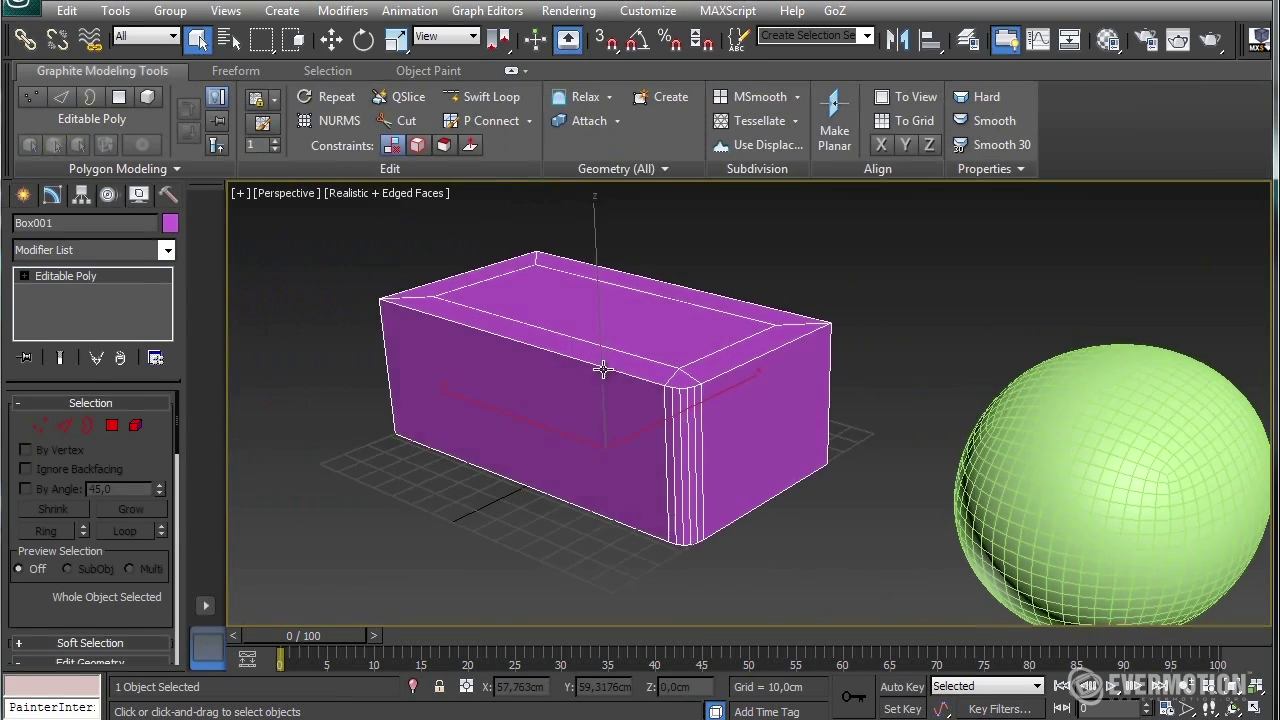
scroll(602, 369, "up", 5)
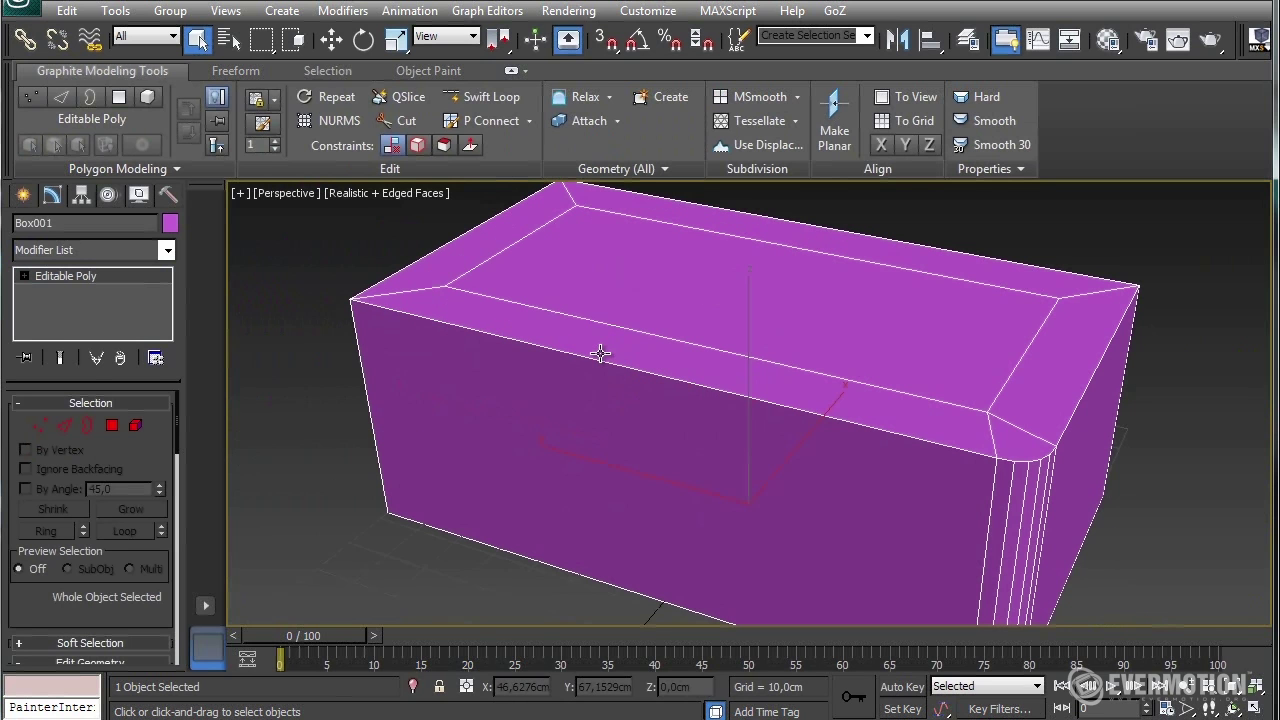
middle_click_drag(737, 409, 734, 374, "alt")
middle_click_drag(917, 372, 737, 406, "alt")
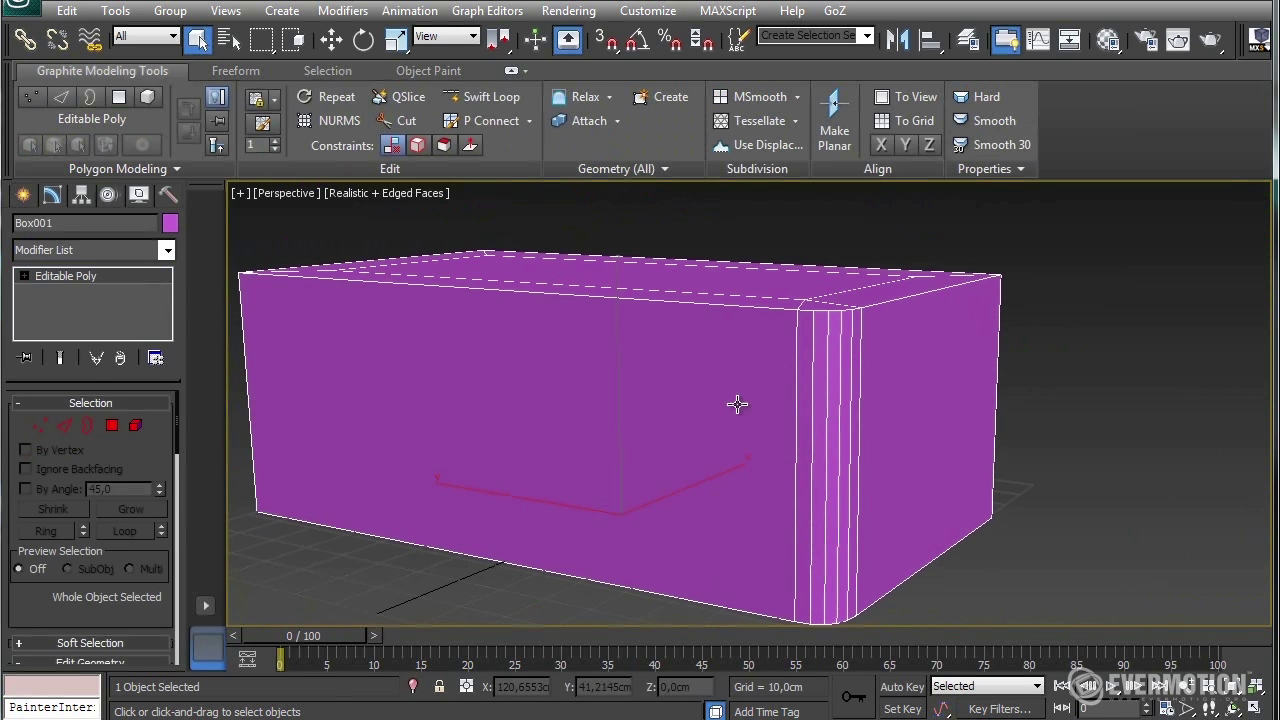